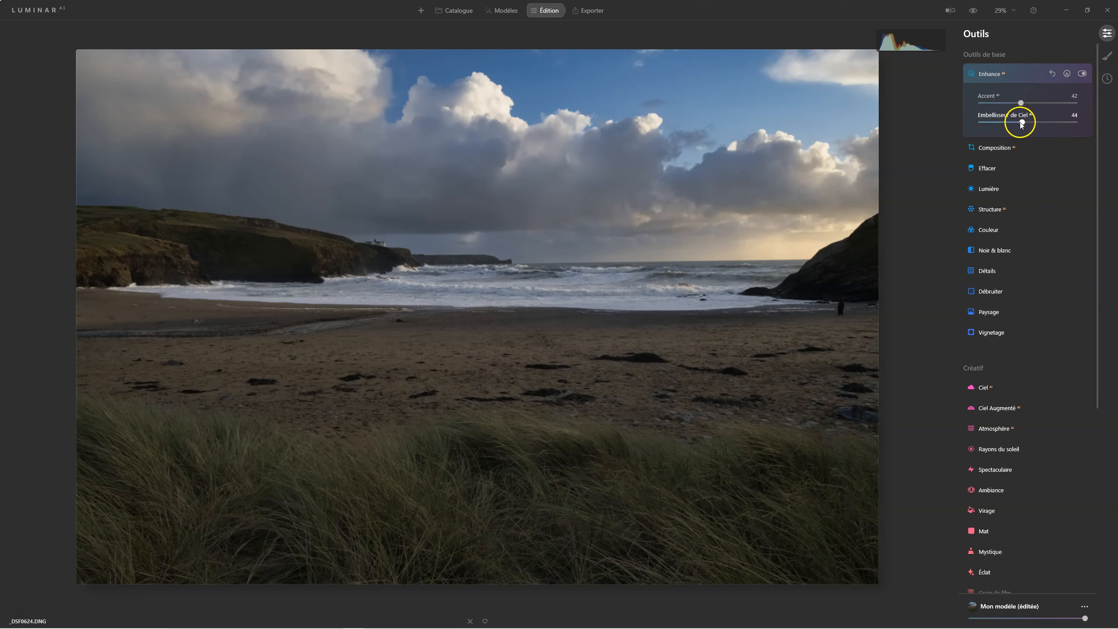
Set Embellisseur de Ciel to 51 in Enhance and warm the photo in Lumière with Température 6376 and Teinte 28.
{"action": "left_click_drag", "start_coordinate": [977, 125], "coordinate": [1029, 118]}
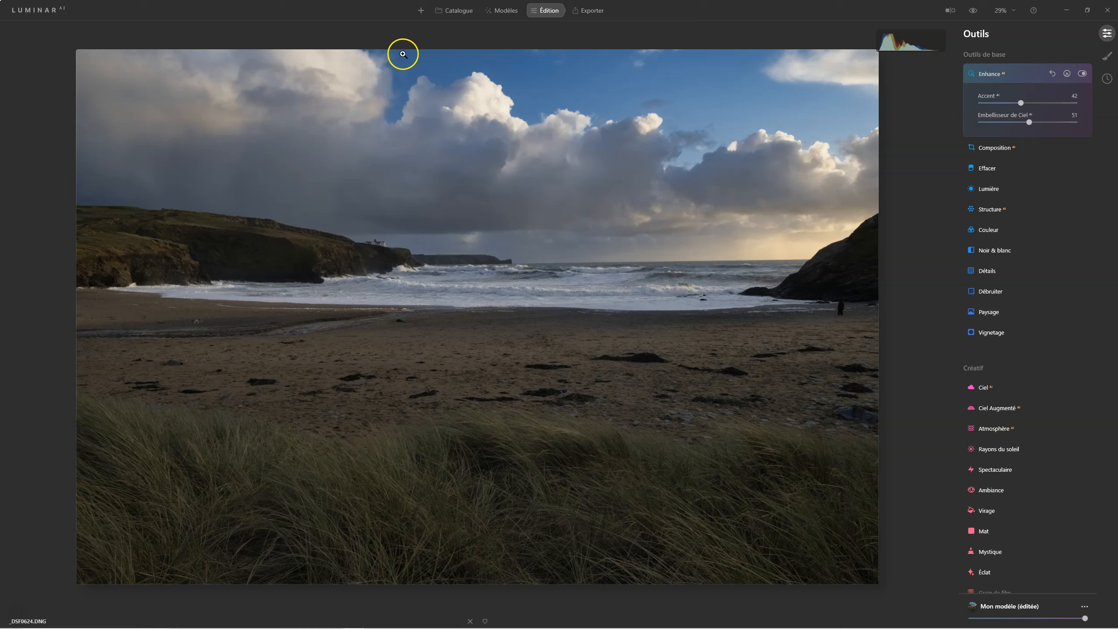
{"action": "left_click", "coordinate": [989, 189]}
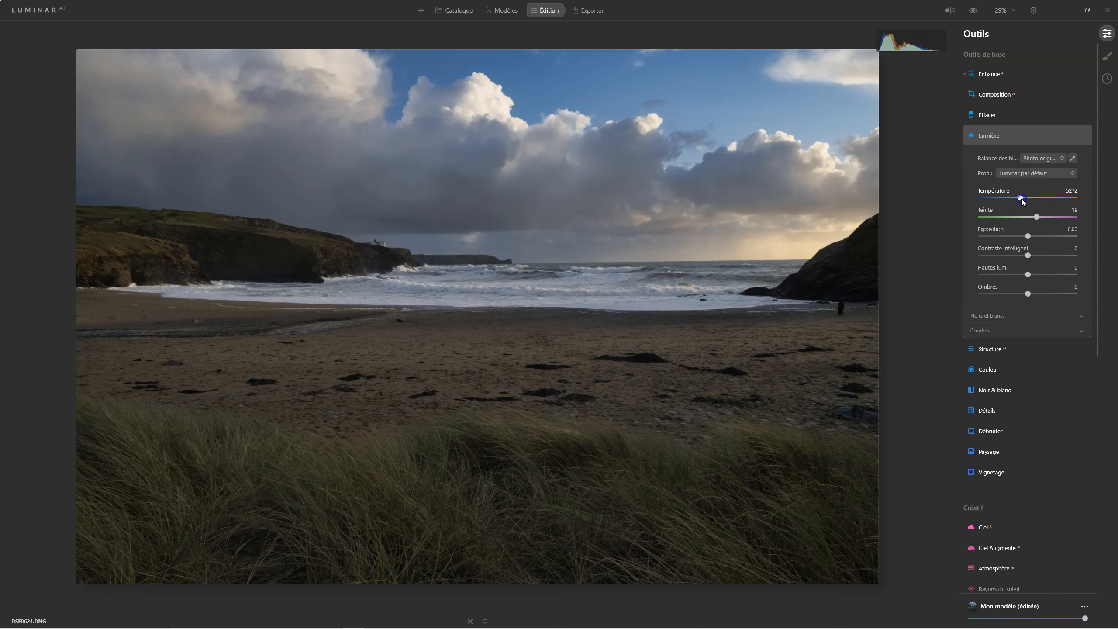
{"action": "left_click_drag", "start_coordinate": [1030, 200], "coordinate": [1032, 200]}
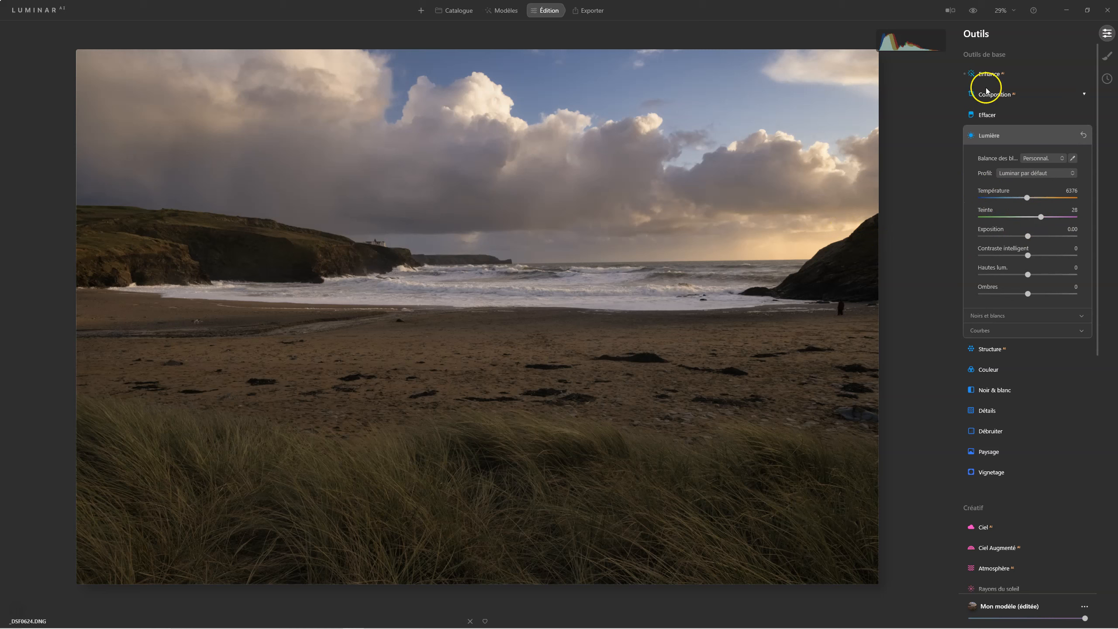
Raise Embellisseur de Ciel to 85 in Enhance and lift the Ombres in Lumière to 22.
{"action": "left_click", "coordinate": [982, 73]}
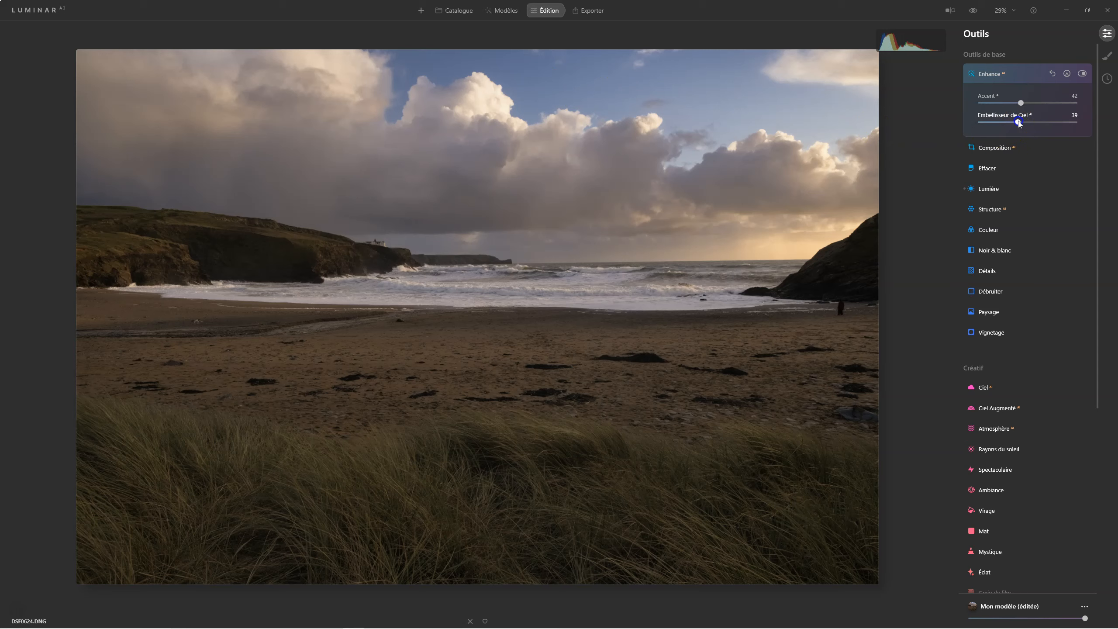
{"action": "left_click_drag", "start_coordinate": [1035, 121], "coordinate": [1062, 122]}
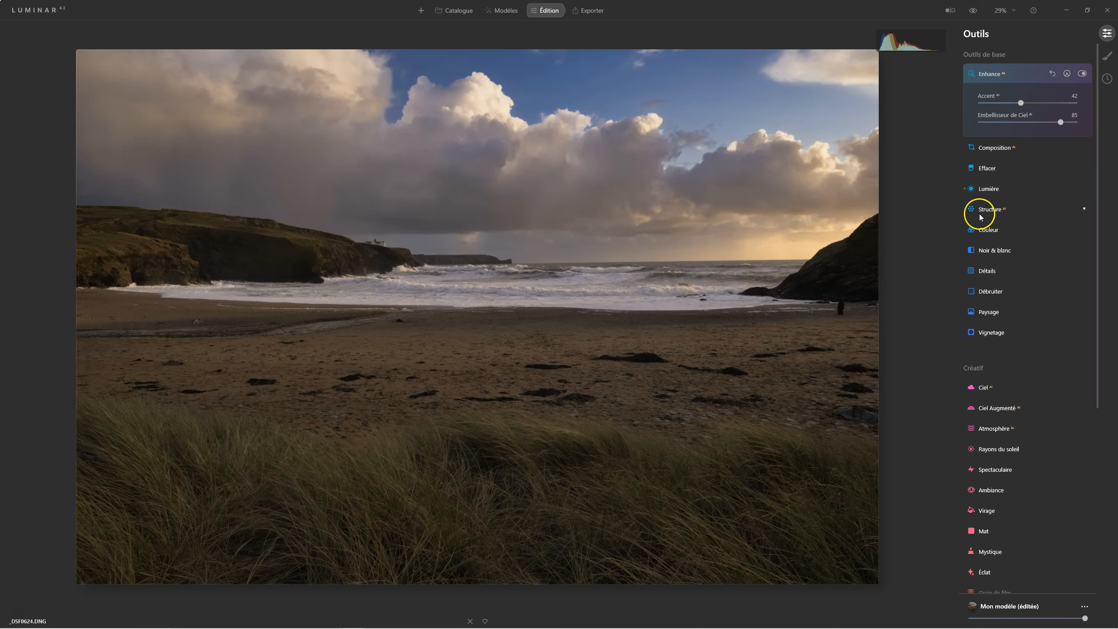
{"action": "left_click", "coordinate": [996, 192]}
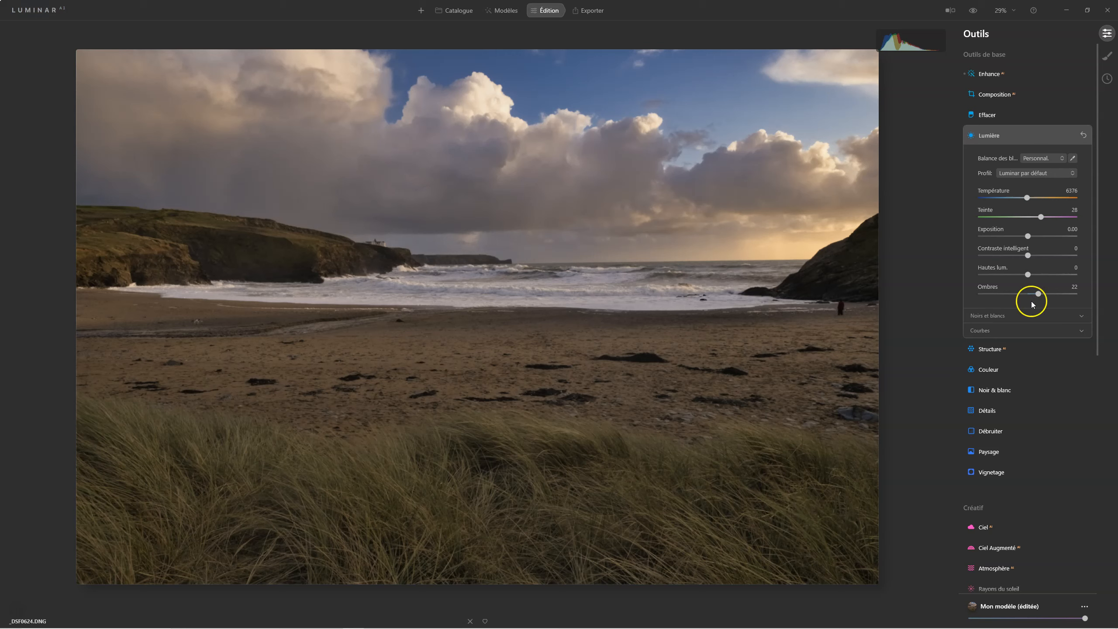
{"action": "left_click", "coordinate": [996, 75]}
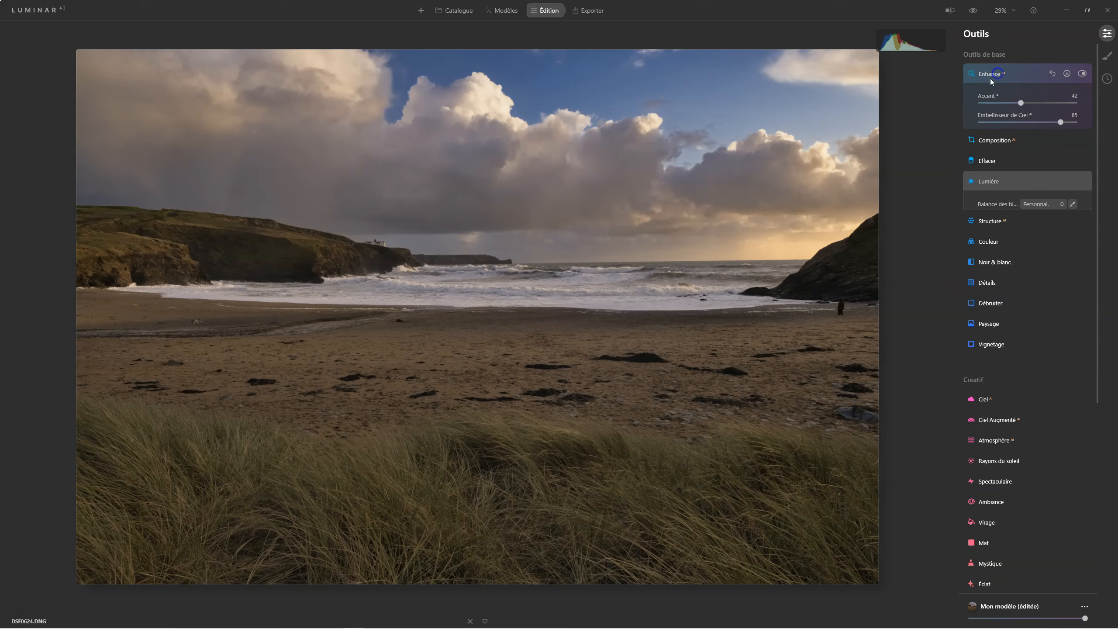
{"action": "left_click", "coordinate": [988, 189]}
{"action": "left_click", "coordinate": [1003, 80]}
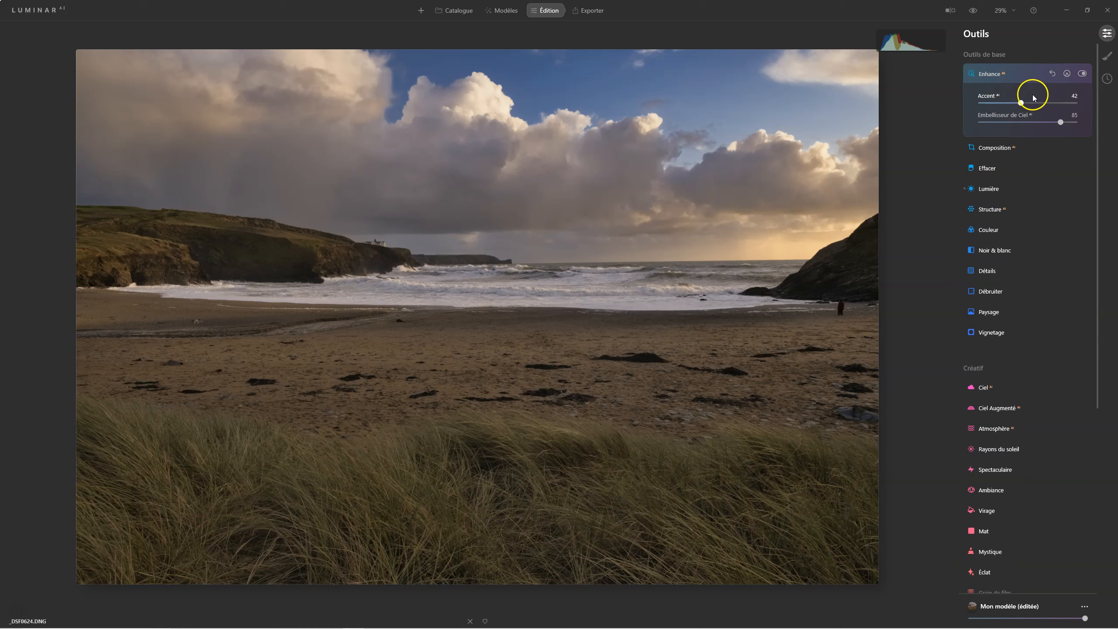
{"action": "left_click", "coordinate": [986, 189]}
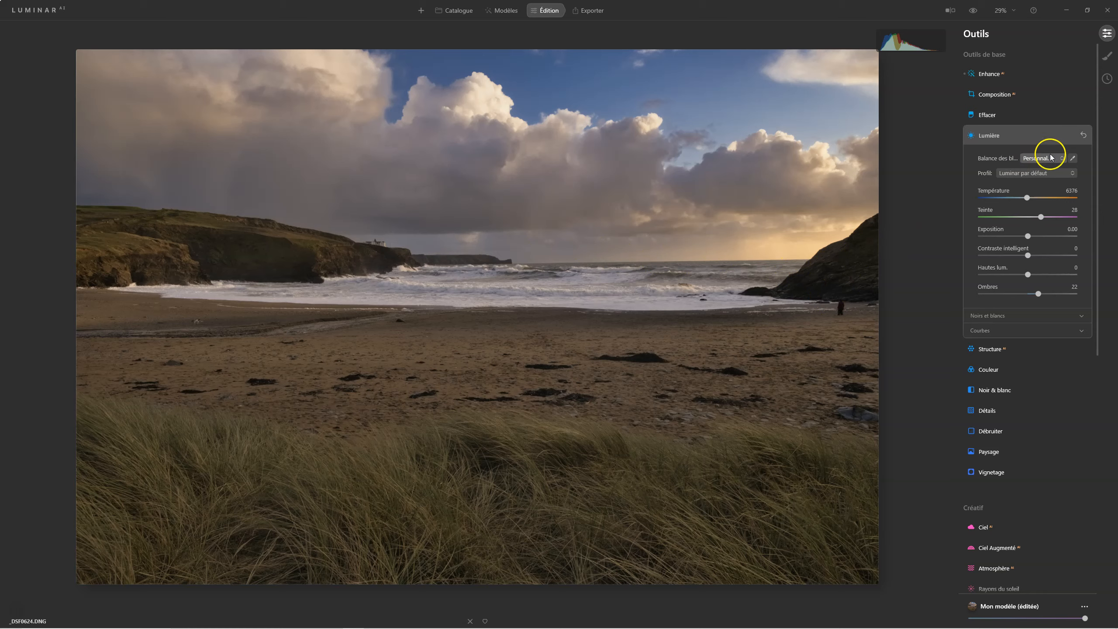
Straighten the horizon with Composition by rotating the photo slightly clockwise, keeping the Originale ratio, and apply the crop.
{"action": "left_click", "coordinate": [991, 93]}
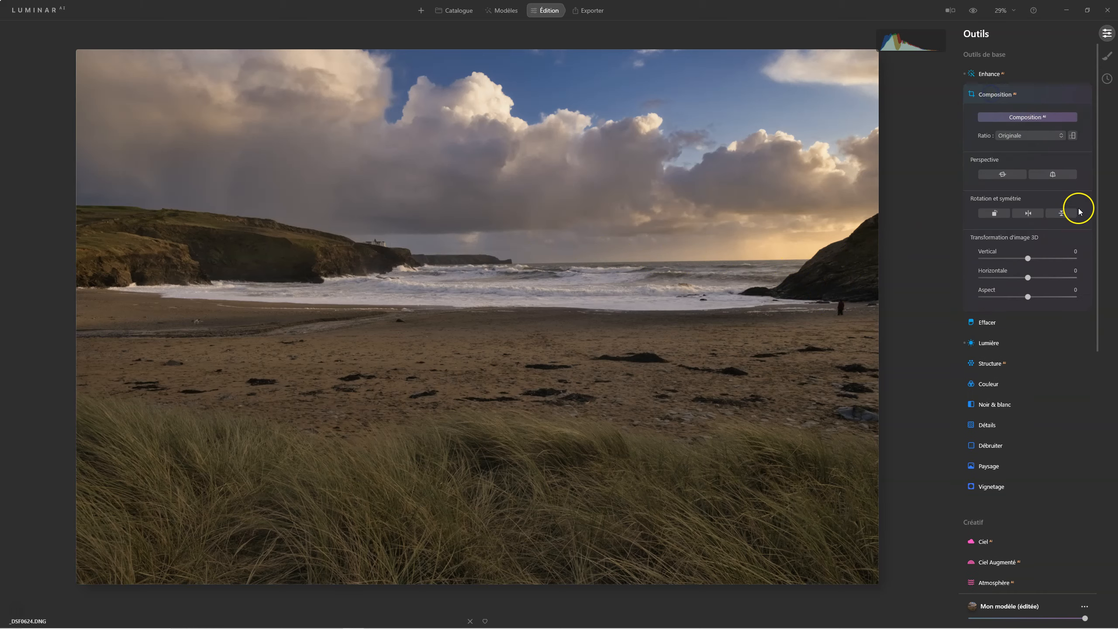
{"action": "left_click_drag", "start_coordinate": [909, 327], "coordinate": [911, 319]}
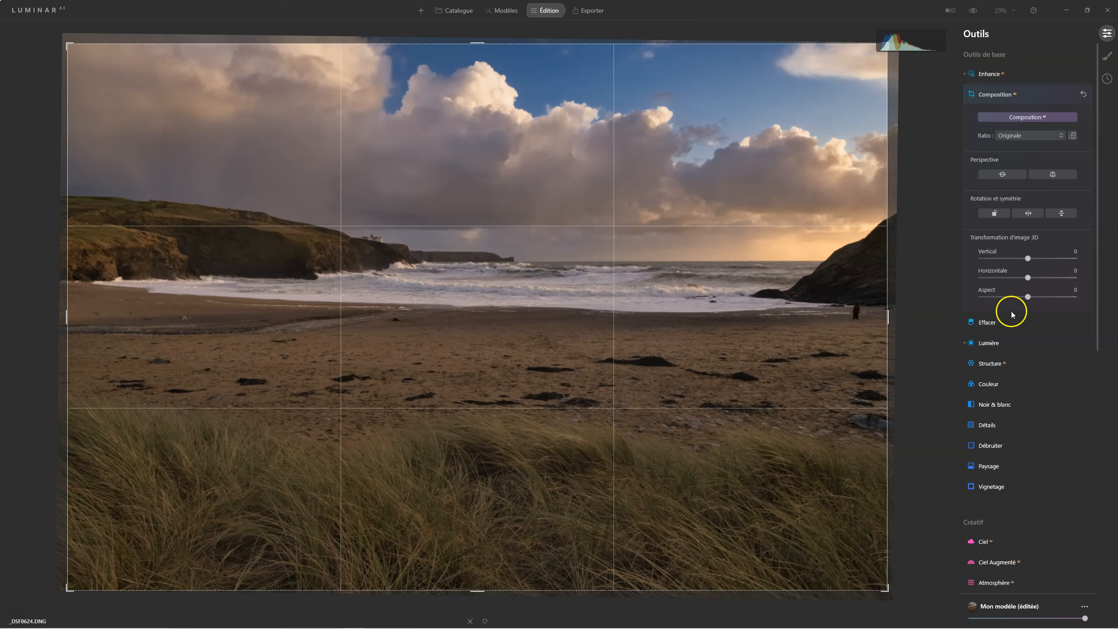
{"action": "left_click_drag", "start_coordinate": [912, 327], "coordinate": [917, 319]}
{"action": "key", "text": "Return"}
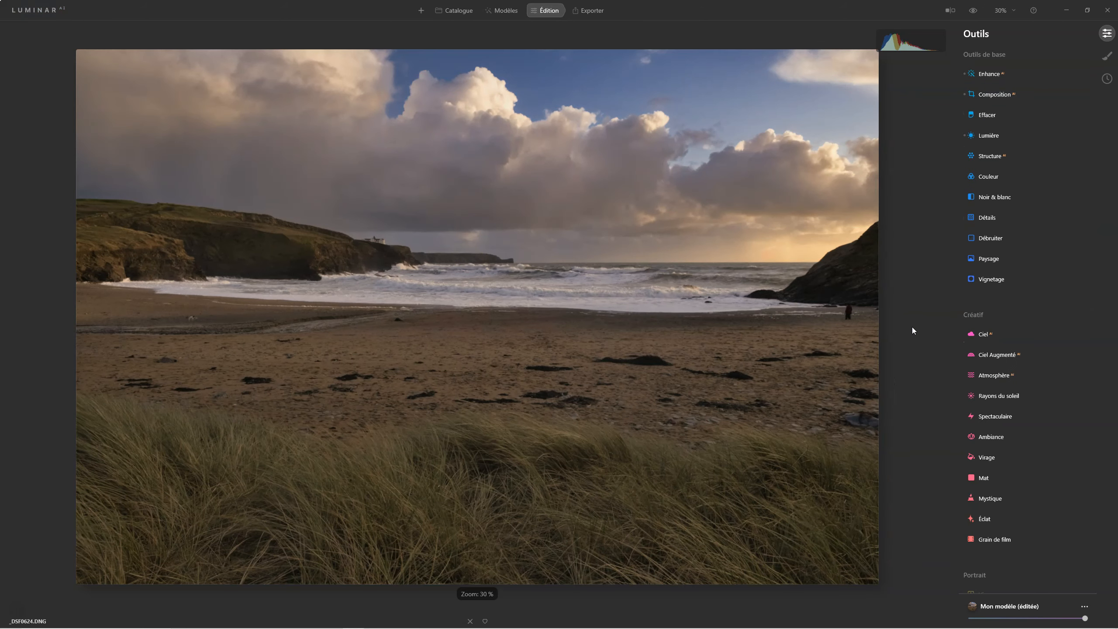
{"action": "left_click", "coordinate": [902, 304]}
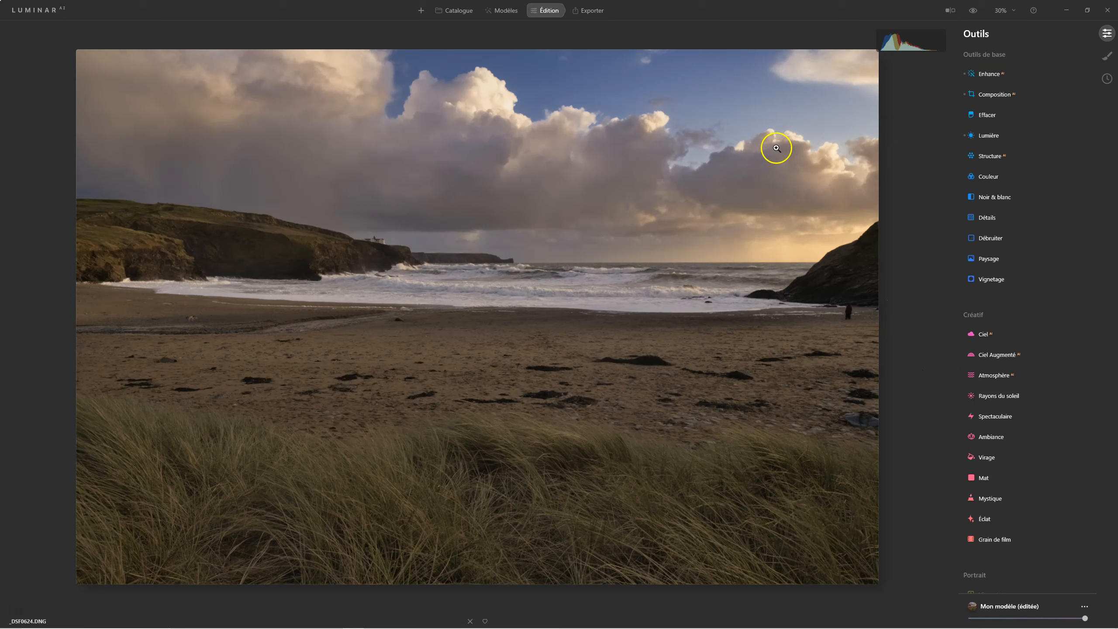
Compare the straightened and warmed photo with its unedited version.
{"action": "left_click", "coordinate": [974, 11]}
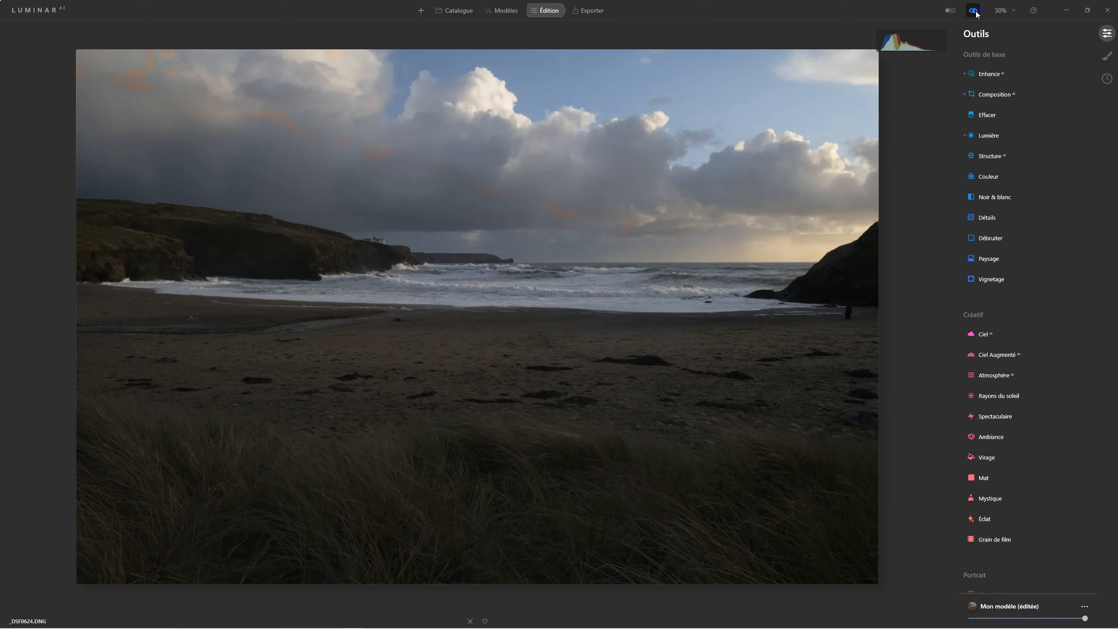
{"action": "left_click", "coordinate": [973, 10]}
{"action": "left_click", "coordinate": [973, 10]}
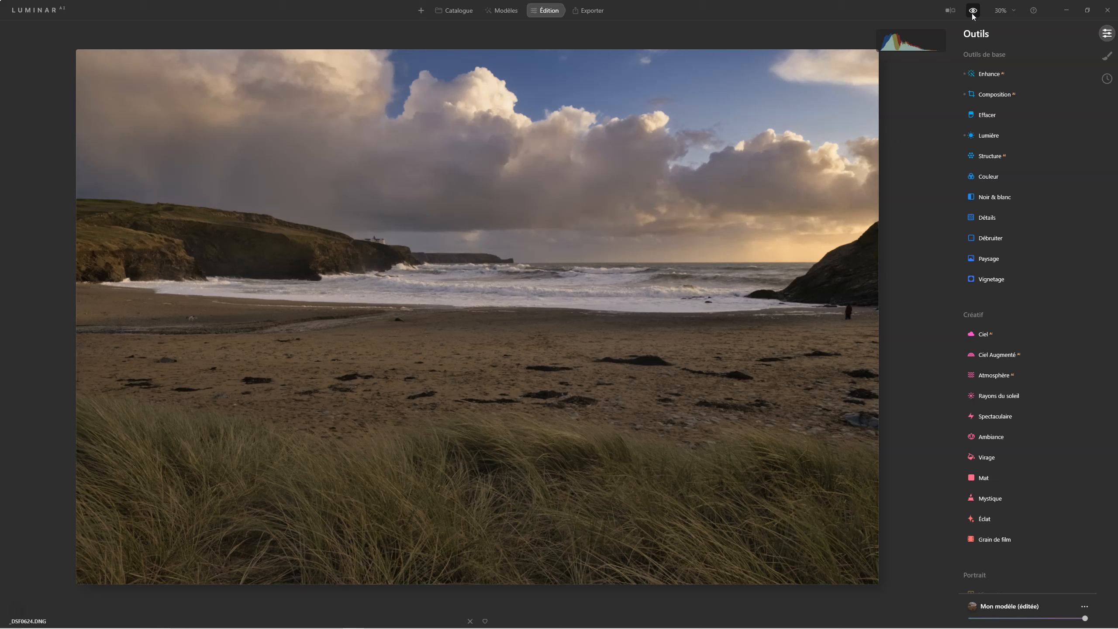
Balance the tones in Lumière by setting Hautes lum. to -62 and Ombres to 43.
{"action": "left_click", "coordinate": [986, 135]}
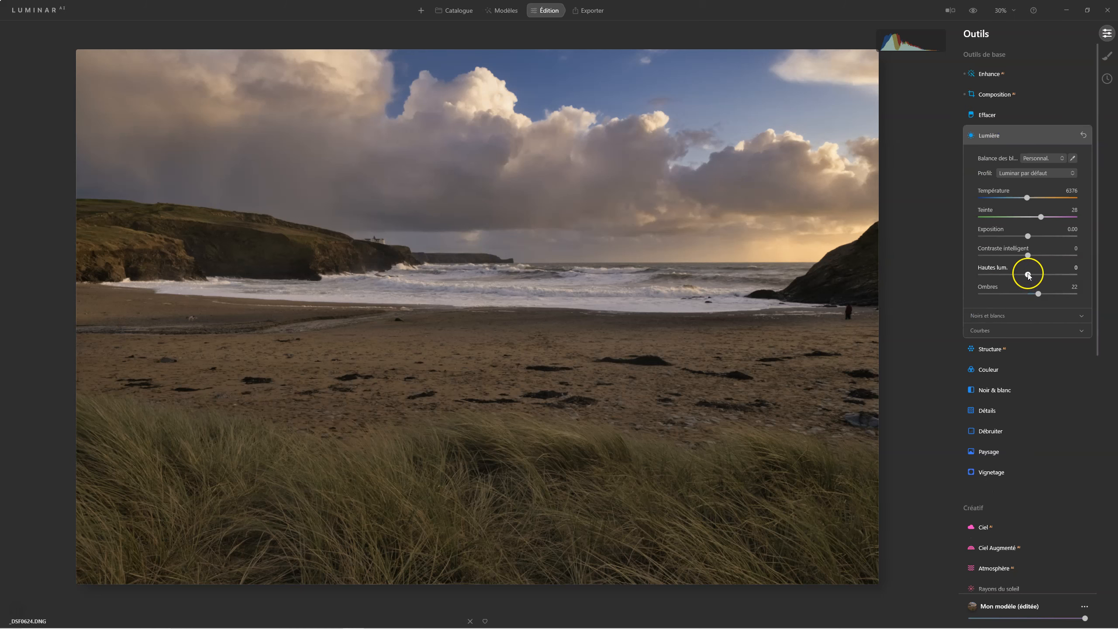
{"action": "left_click_drag", "start_coordinate": [1013, 275], "coordinate": [1006, 276]}
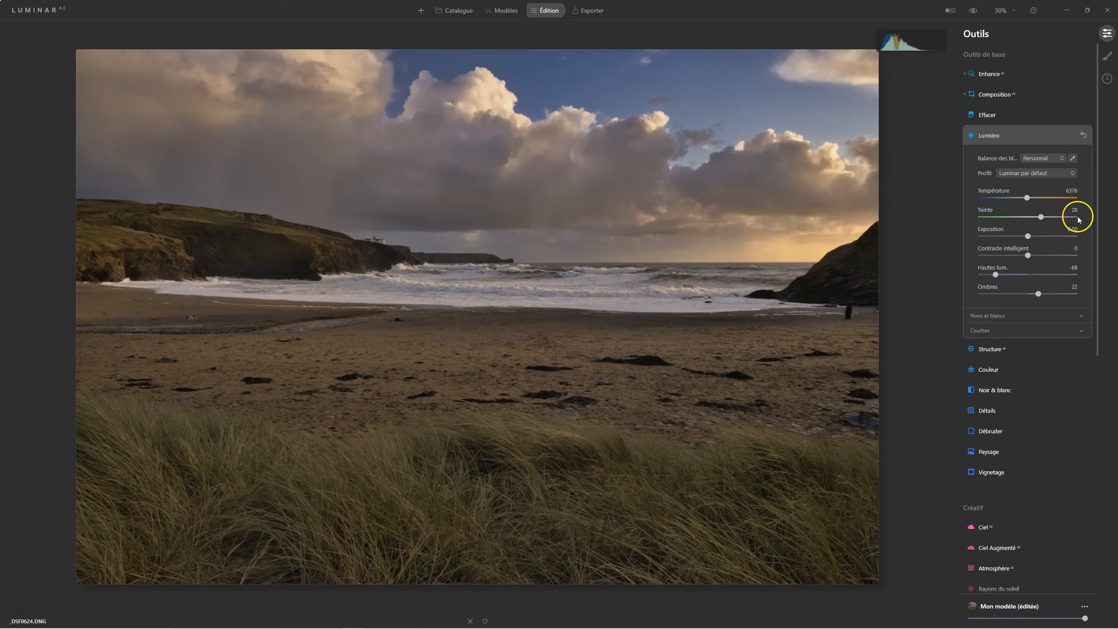
{"action": "left_click_drag", "start_coordinate": [1003, 282], "coordinate": [922, 278]}
{"action": "left_click_drag", "start_coordinate": [1037, 294], "coordinate": [1109, 294]}
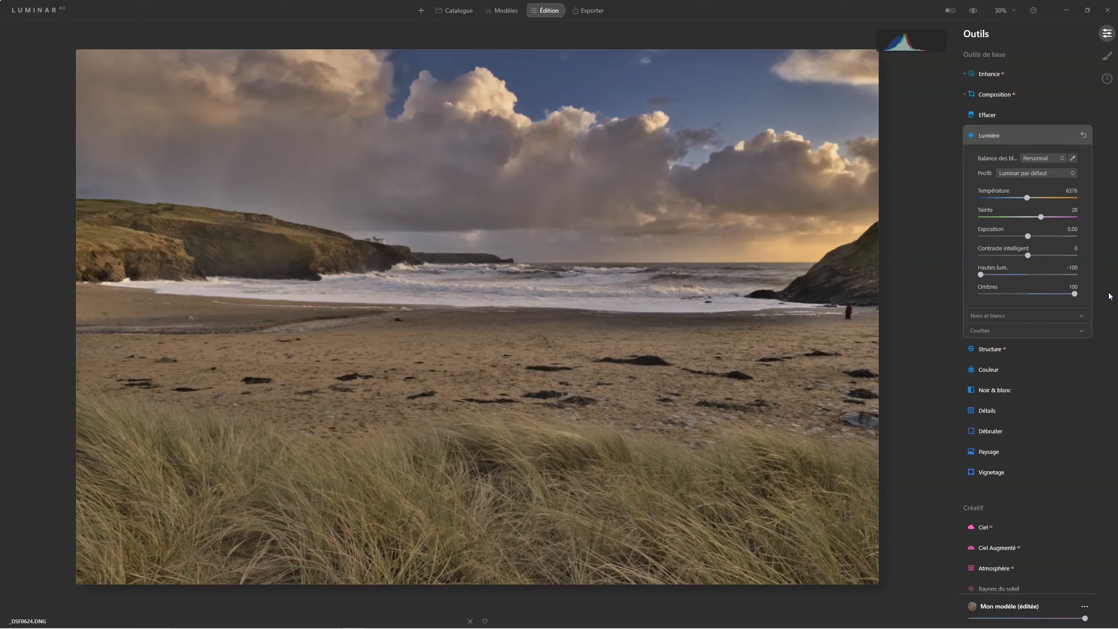
{"action": "left_click_drag", "start_coordinate": [1101, 294], "coordinate": [1048, 294]}
{"action": "left_click", "coordinate": [1036, 294]}
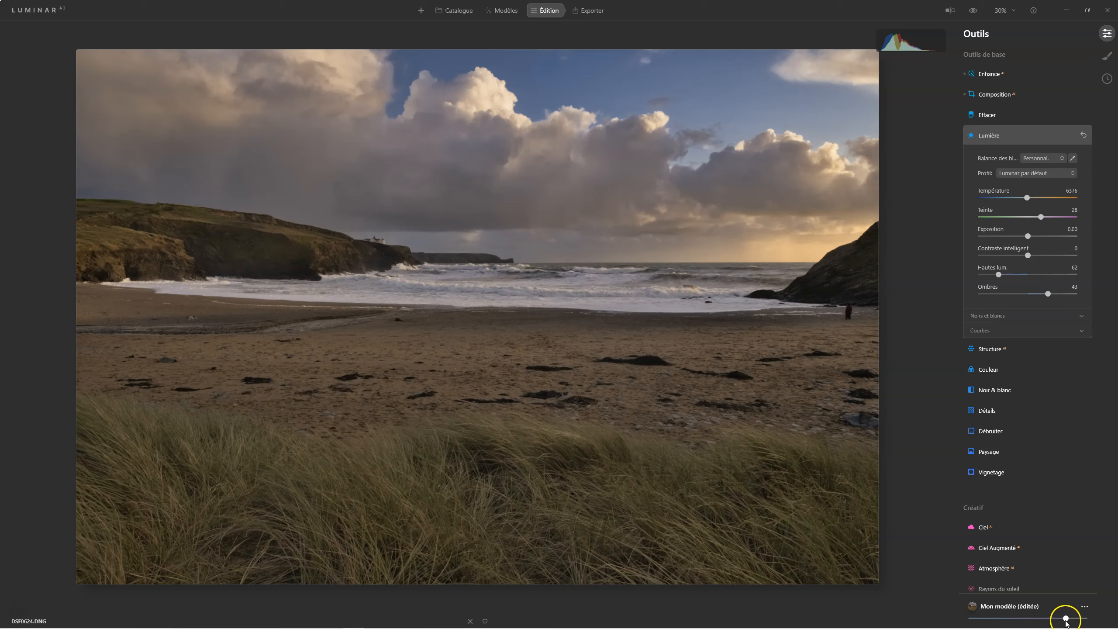
Try a lower overall intensity for the Mon modèle edits and return it to full strength.
{"action": "left_click_drag", "start_coordinate": [1082, 619], "coordinate": [1108, 618]}
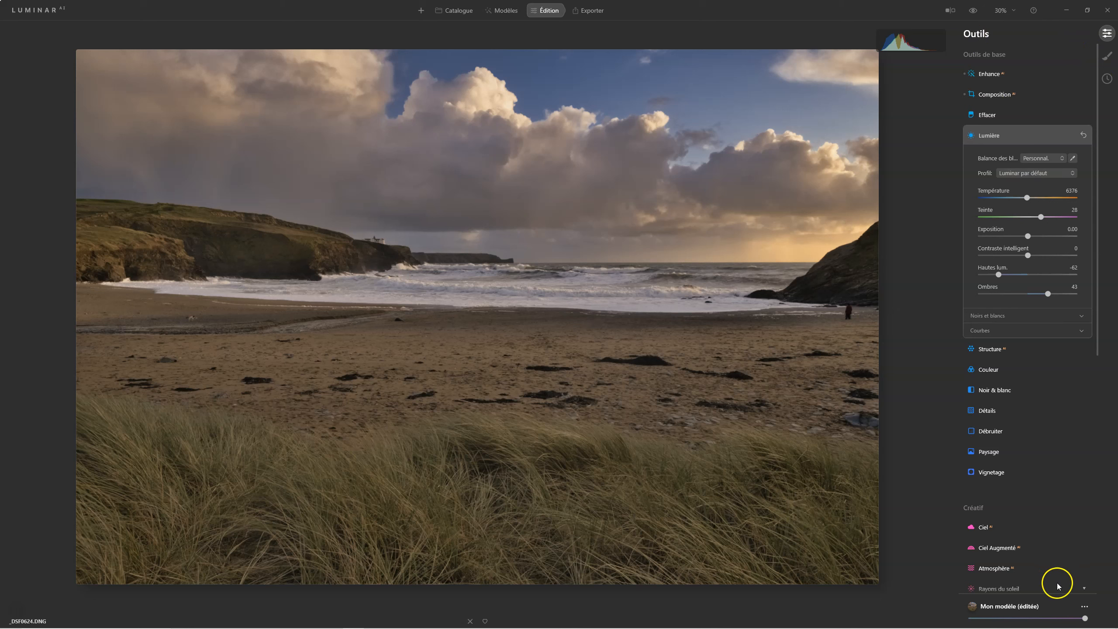
{"action": "left_click_drag", "start_coordinate": [1085, 619], "coordinate": [1078, 622]}
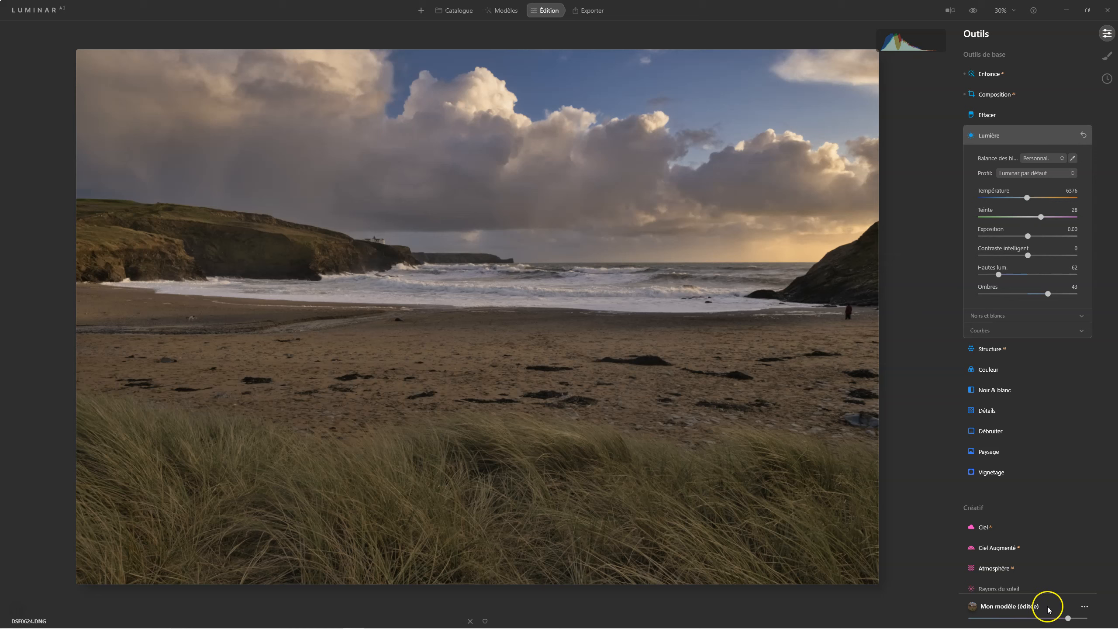
{"action": "left_click_drag", "start_coordinate": [1068, 619], "coordinate": [1084, 618]}
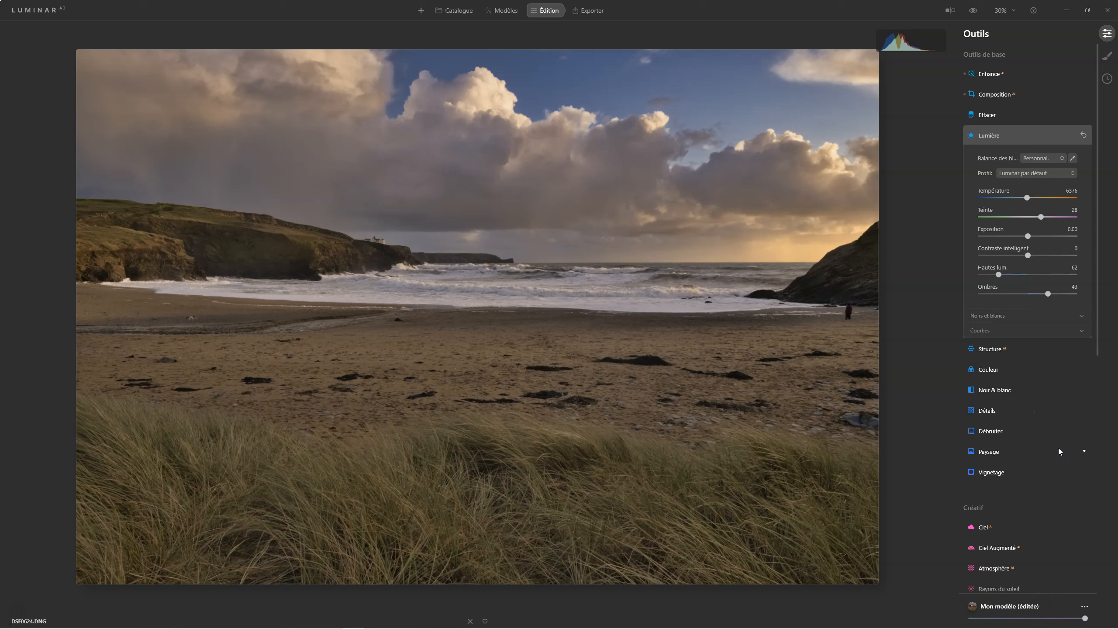
Set the Structure Quantité to 29 and toggle the tool off and on to check its effect.
{"action": "left_click", "coordinate": [988, 350]}
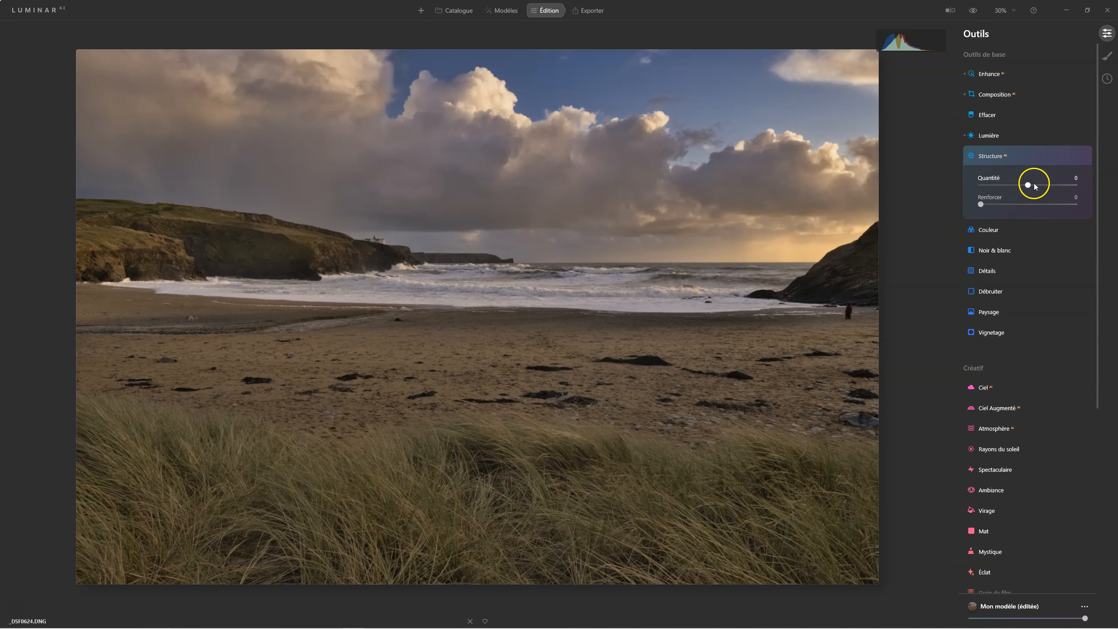
{"action": "left_click", "coordinate": [1029, 185]}
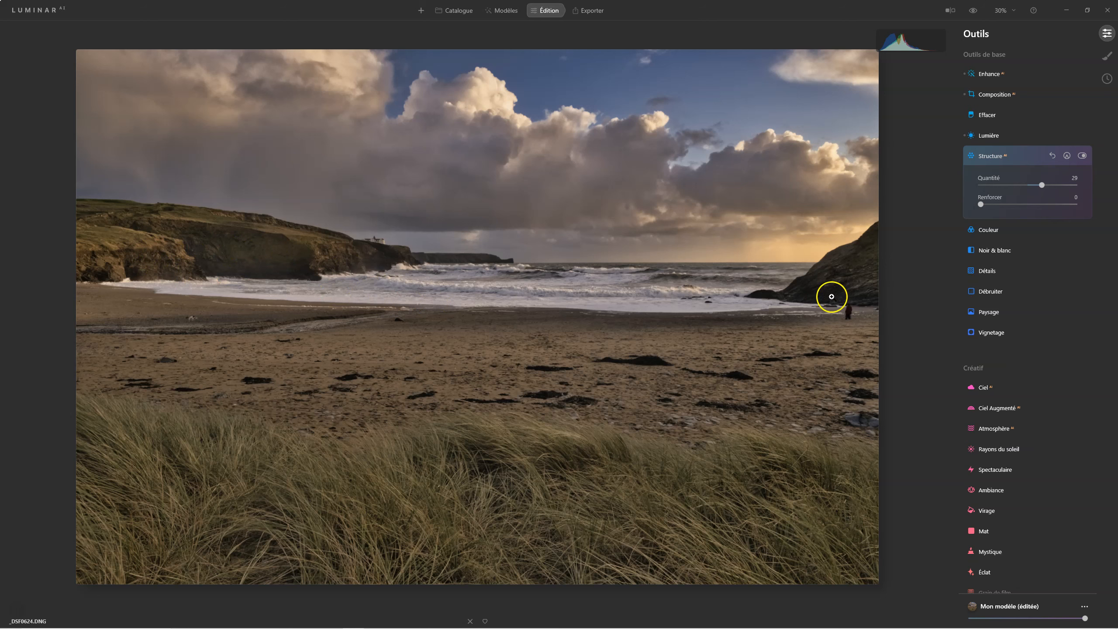
{"action": "left_click", "coordinate": [1082, 155]}
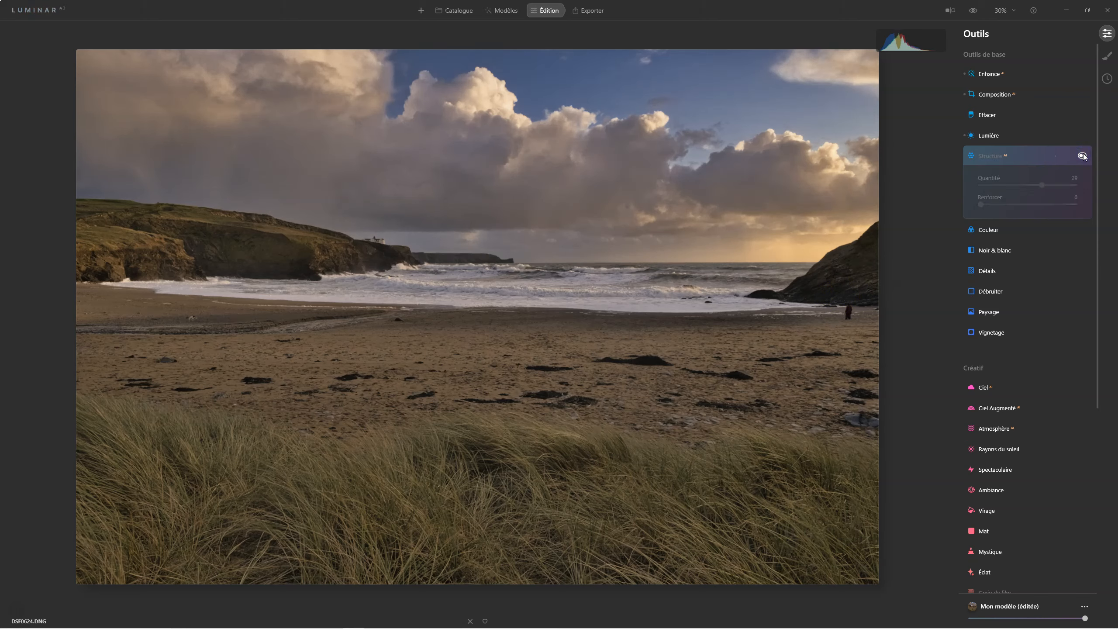
{"action": "left_click", "coordinate": [1082, 156]}
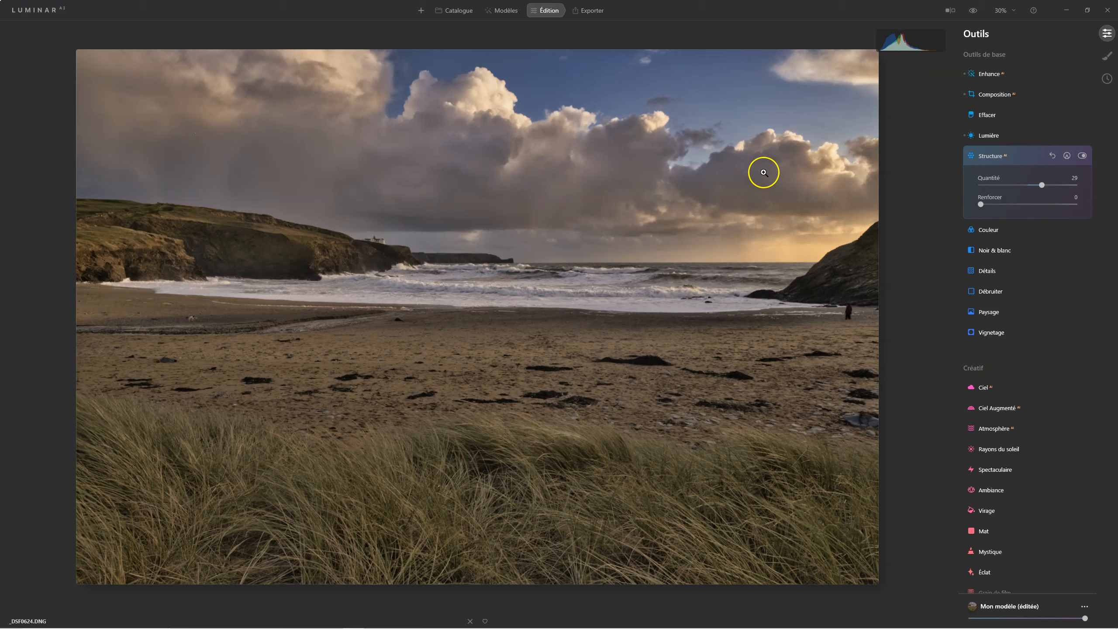
{"action": "left_click", "coordinate": [1085, 156]}
{"action": "left_click", "coordinate": [1085, 156]}
Set Heure dorée to 23 in Paysage and compare the photo with its unedited version.
{"action": "left_click", "coordinate": [991, 313]}
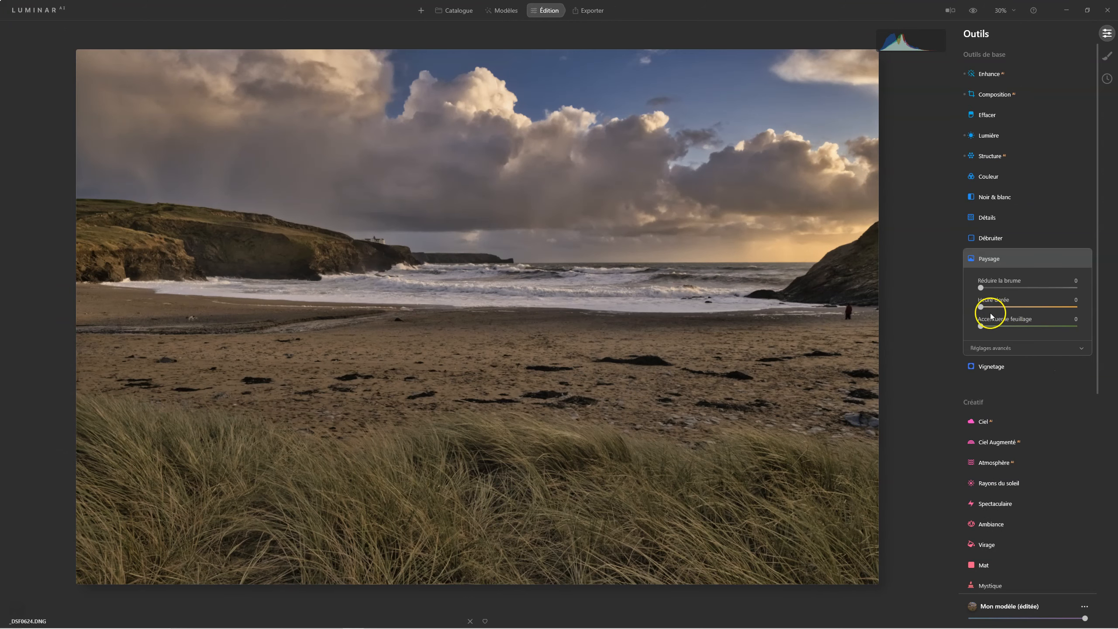
{"action": "left_click_drag", "start_coordinate": [981, 308], "coordinate": [1004, 309]}
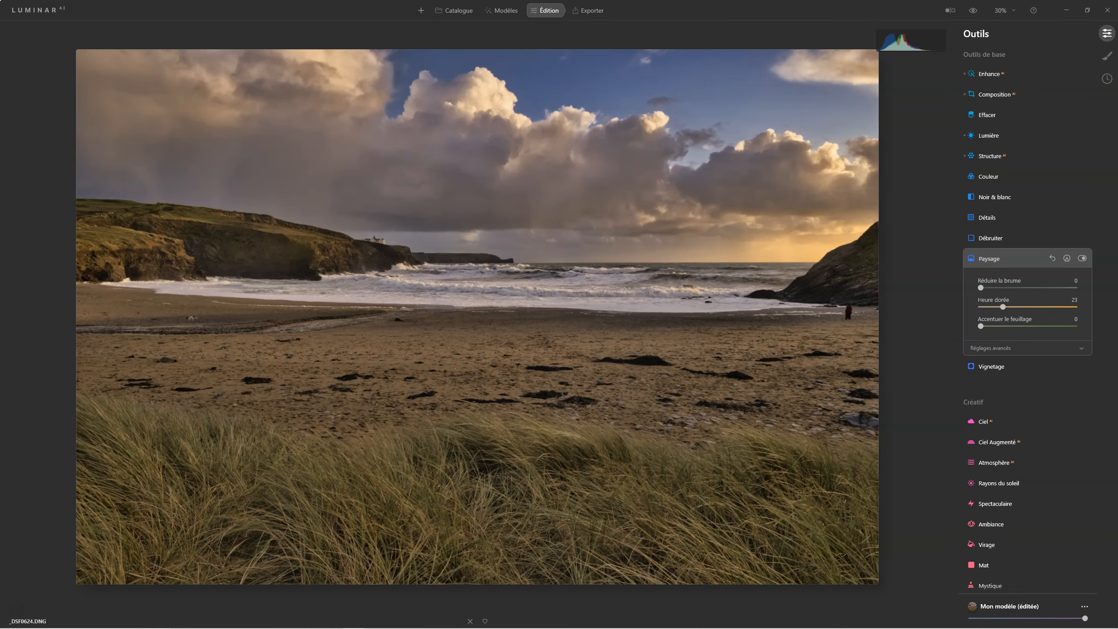
{"action": "left_click", "coordinate": [972, 10]}
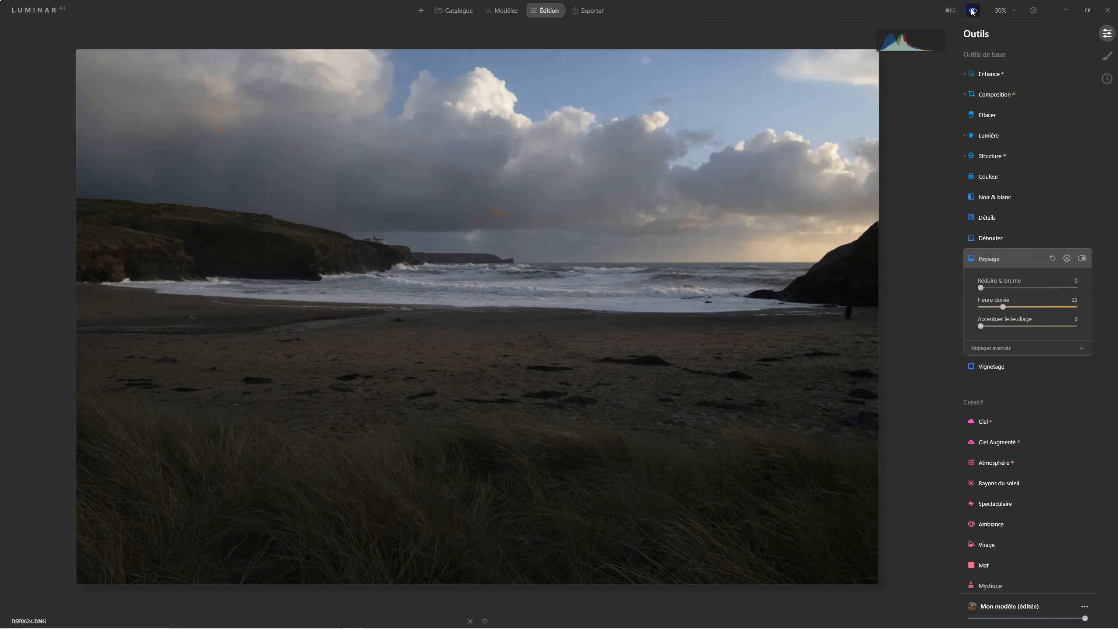
{"action": "left_click", "coordinate": [972, 11]}
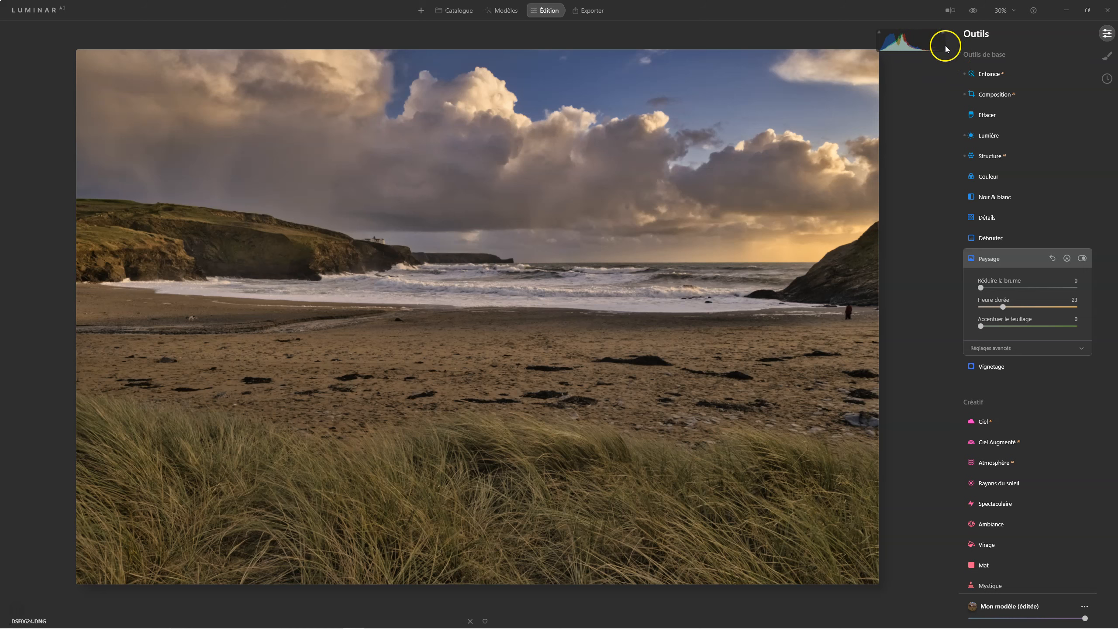
Set Réduire la brume to 30 in Paysage and check the edit against the original photo.
{"action": "left_click", "coordinate": [983, 288]}
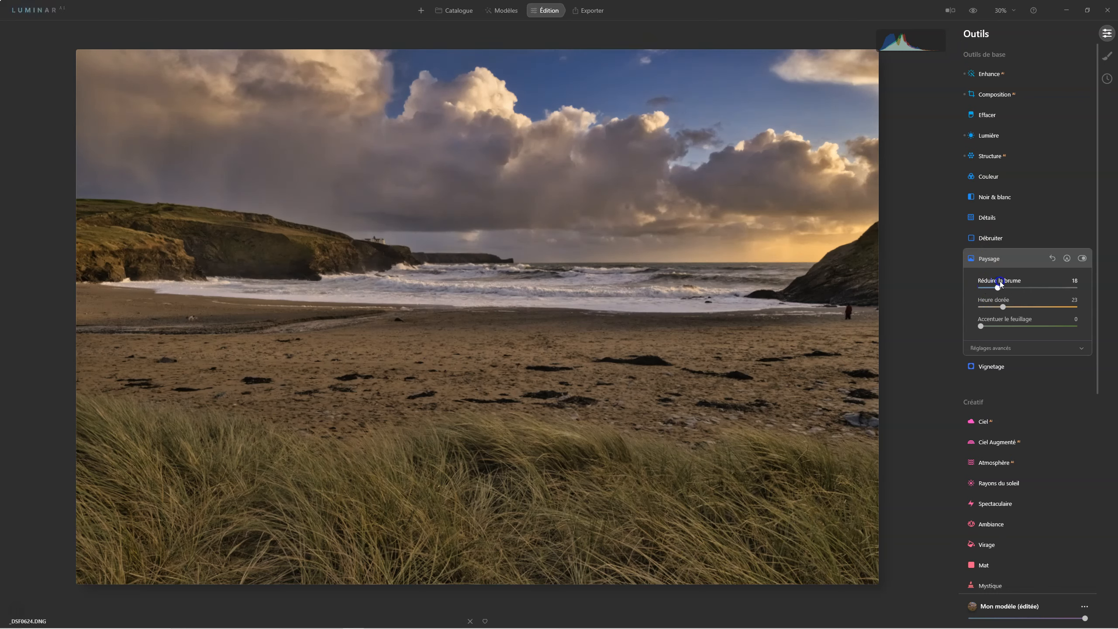
{"action": "left_click_drag", "start_coordinate": [1018, 281], "coordinate": [1006, 280]}
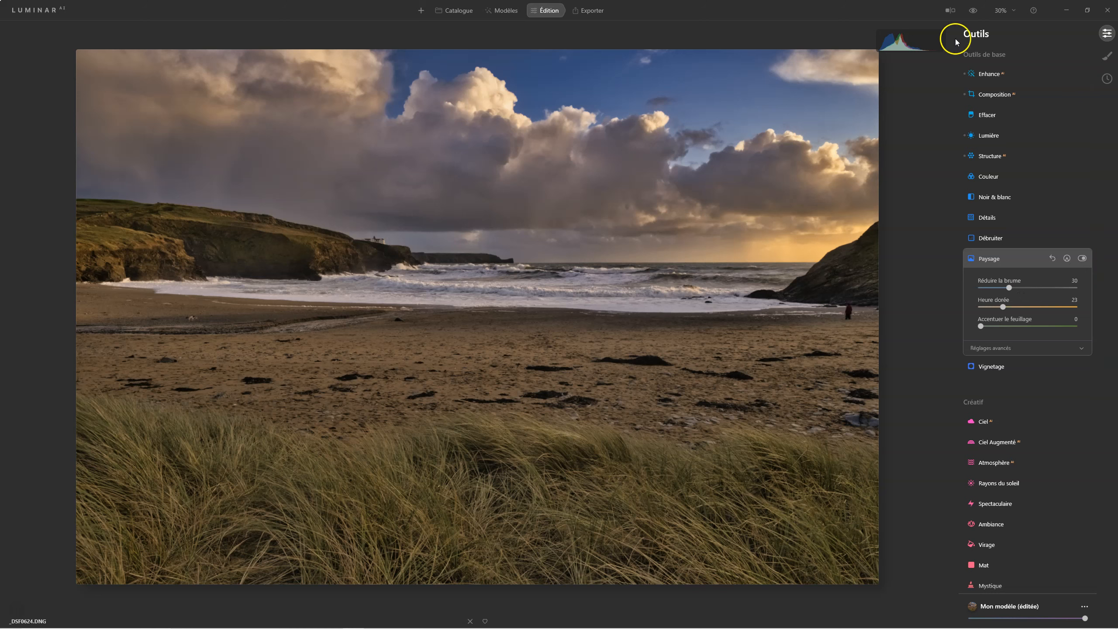
{"action": "left_click", "coordinate": [973, 12]}
{"action": "left_click", "coordinate": [973, 11]}
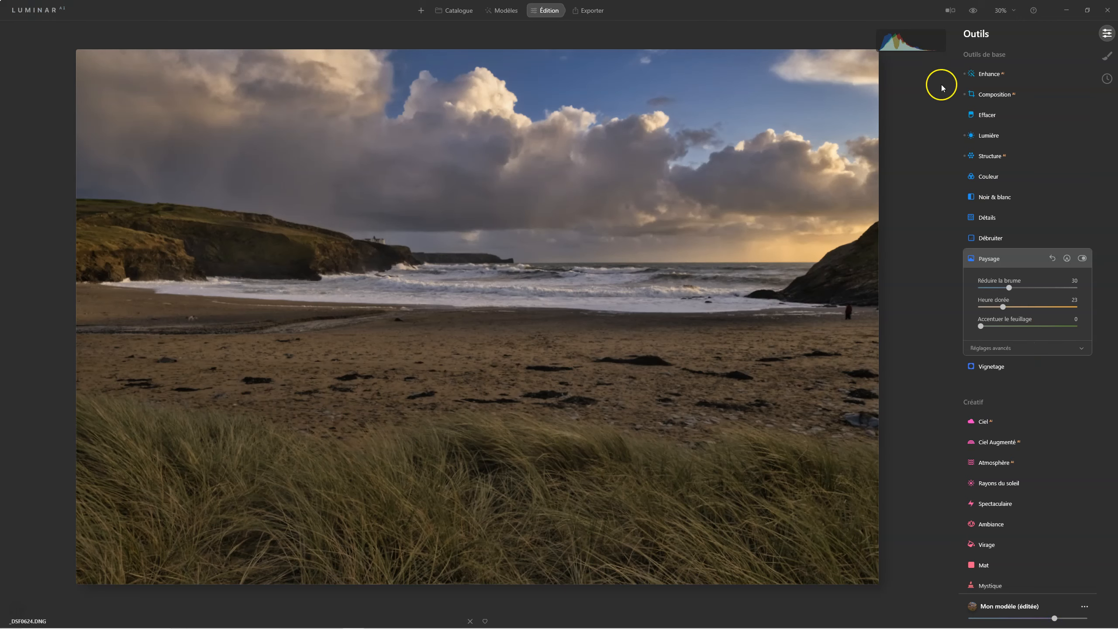
Compare the edit at reduced Mon modèle intensity with the original photo several times.
{"action": "left_click", "coordinate": [973, 11]}
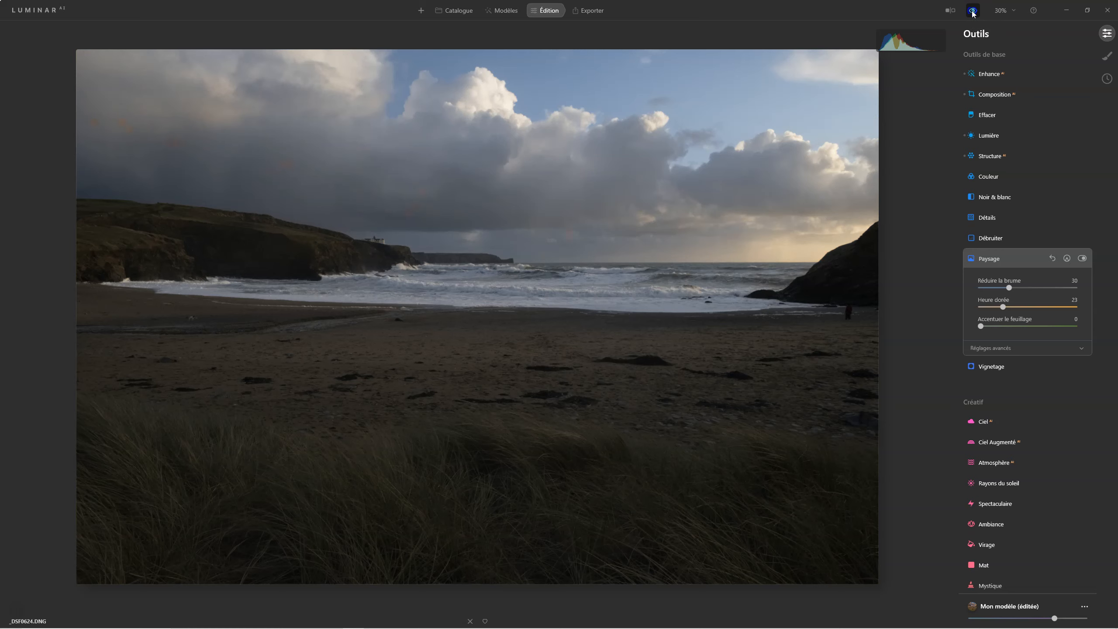
{"action": "left_click", "coordinate": [972, 12]}
{"action": "left_click", "coordinate": [971, 16]}
{"action": "left_click", "coordinate": [970, 14]}
{"action": "left_click", "coordinate": [970, 15]}
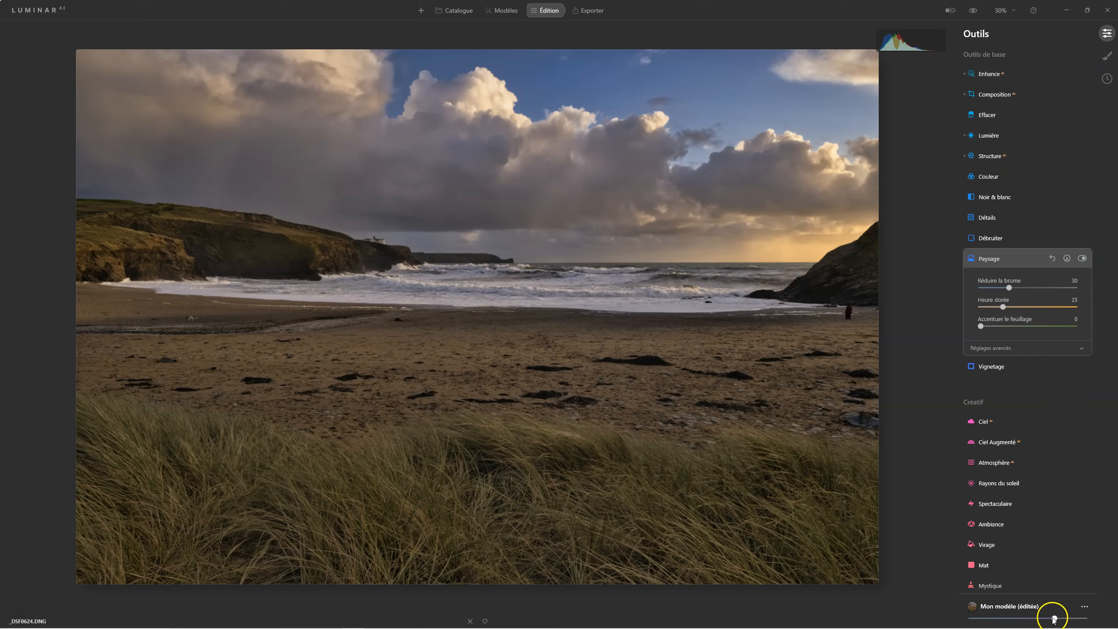
Restore Mon modèle to full intensity and look through the Tonalité, Saturation and Luminance HSL modes in Couleur.
{"action": "left_click_drag", "start_coordinate": [1052, 618], "coordinate": [1093, 619]}
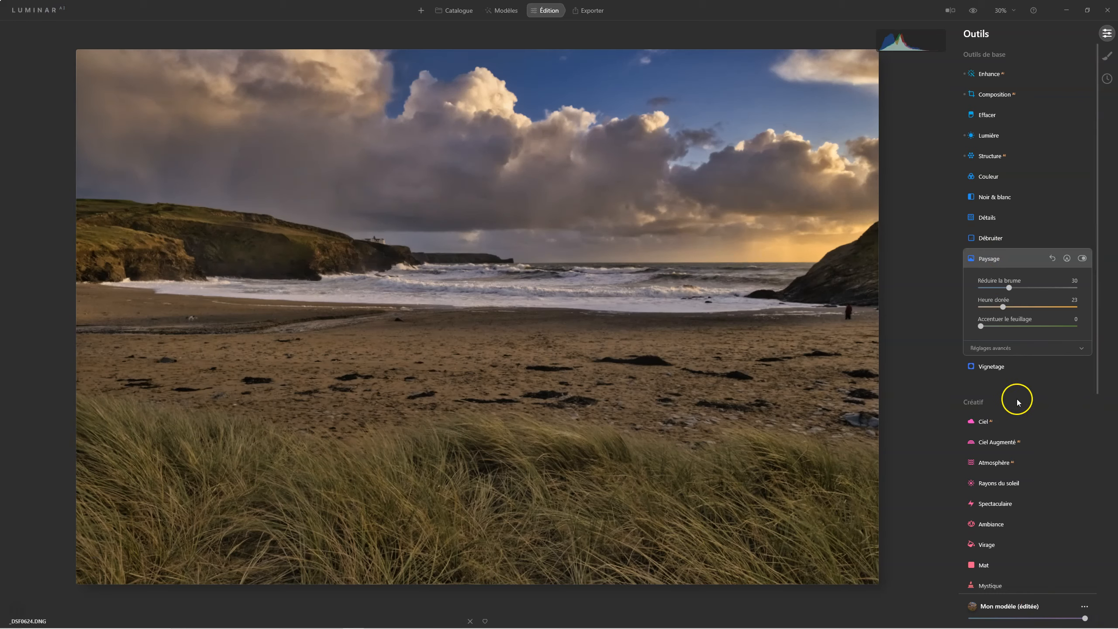
{"action": "left_click", "coordinate": [990, 176]}
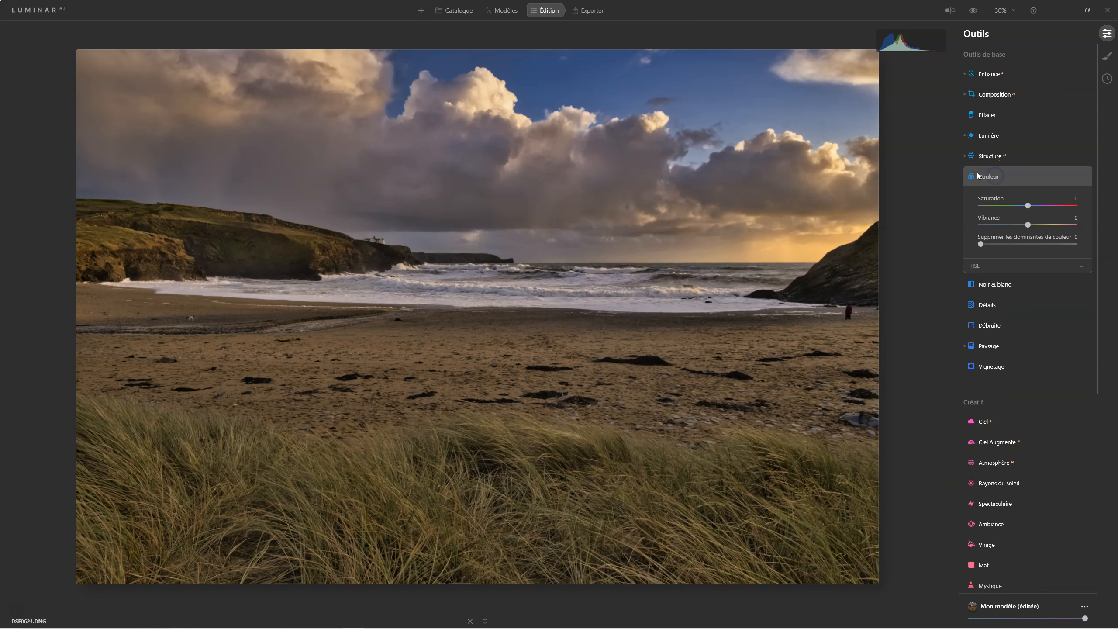
{"action": "left_click", "coordinate": [975, 266]}
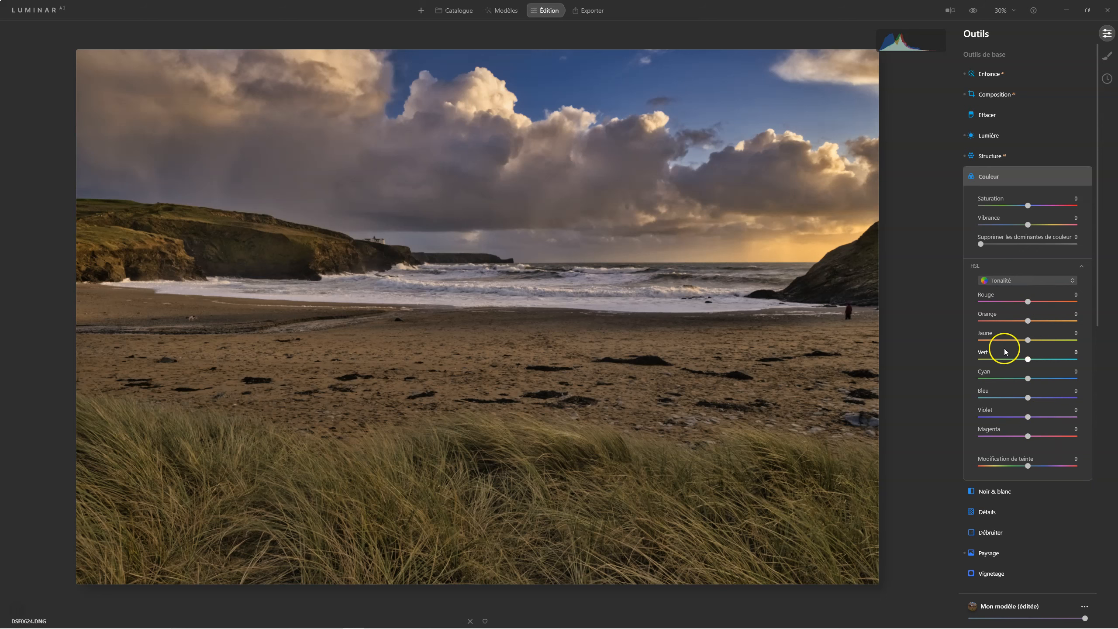
{"action": "left_click", "coordinate": [1035, 281]}
{"action": "left_click", "coordinate": [1013, 306]}
{"action": "left_click", "coordinate": [1021, 280]}
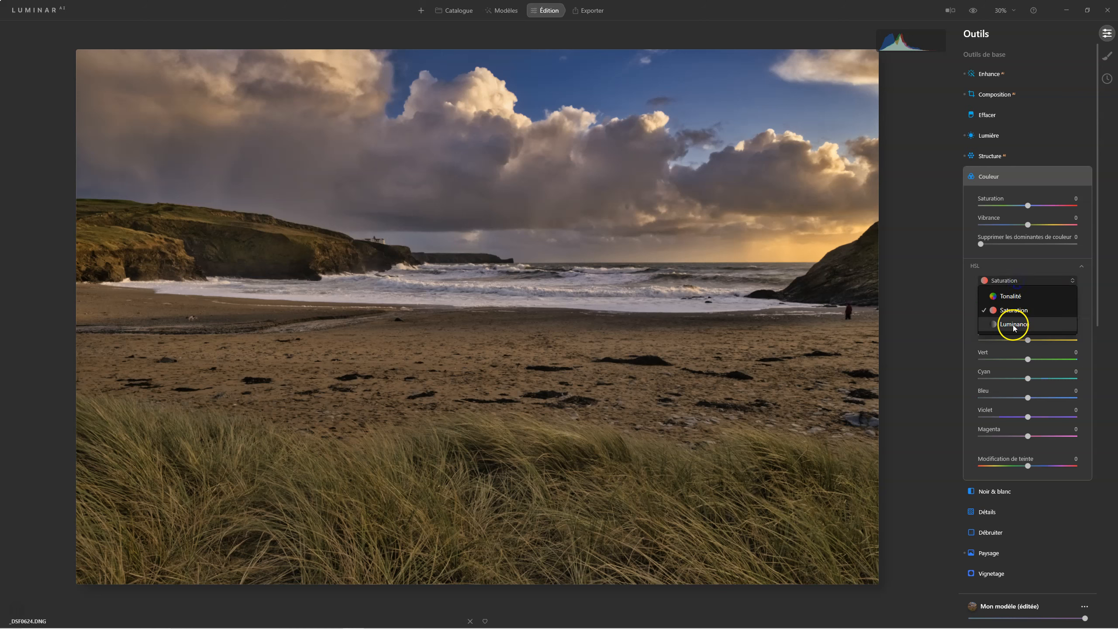
{"action": "left_click", "coordinate": [1013, 323]}
{"action": "left_click", "coordinate": [1013, 282]}
{"action": "left_click", "coordinate": [1010, 294]}
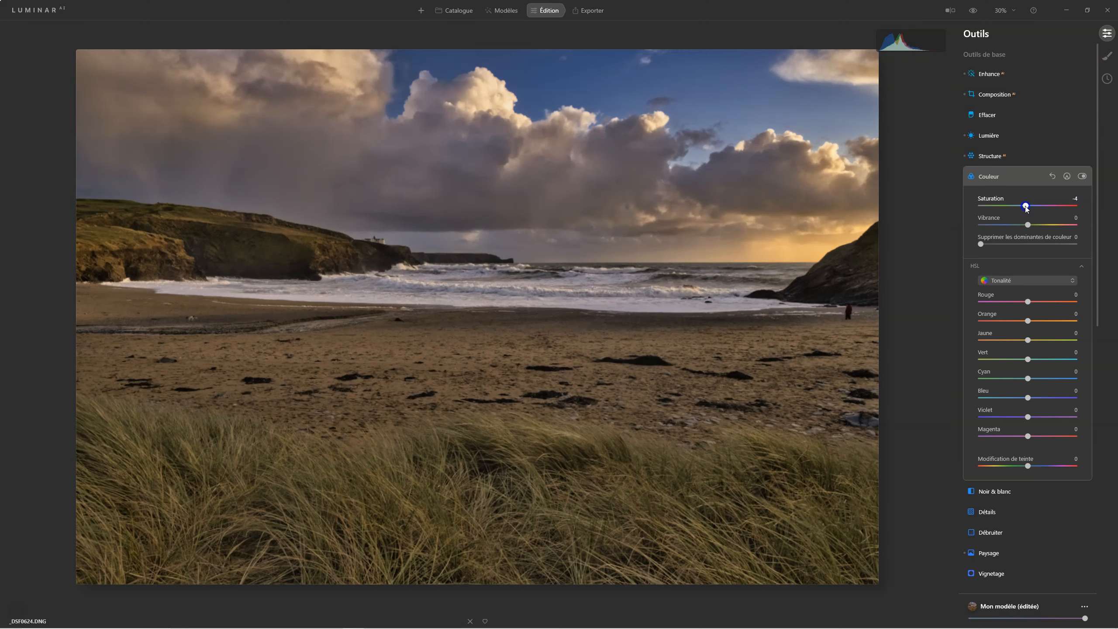
Set the Couleur Saturation to -25 and toggle the tool off and on to check its effect.
{"action": "left_click_drag", "start_coordinate": [1017, 207], "coordinate": [1015, 210]}
{"action": "left_click", "coordinate": [1027, 253]}
{"action": "left_click", "coordinate": [1082, 176]}
{"action": "left_click", "coordinate": [1082, 176]}
{"action": "left_click", "coordinate": [1082, 176]}
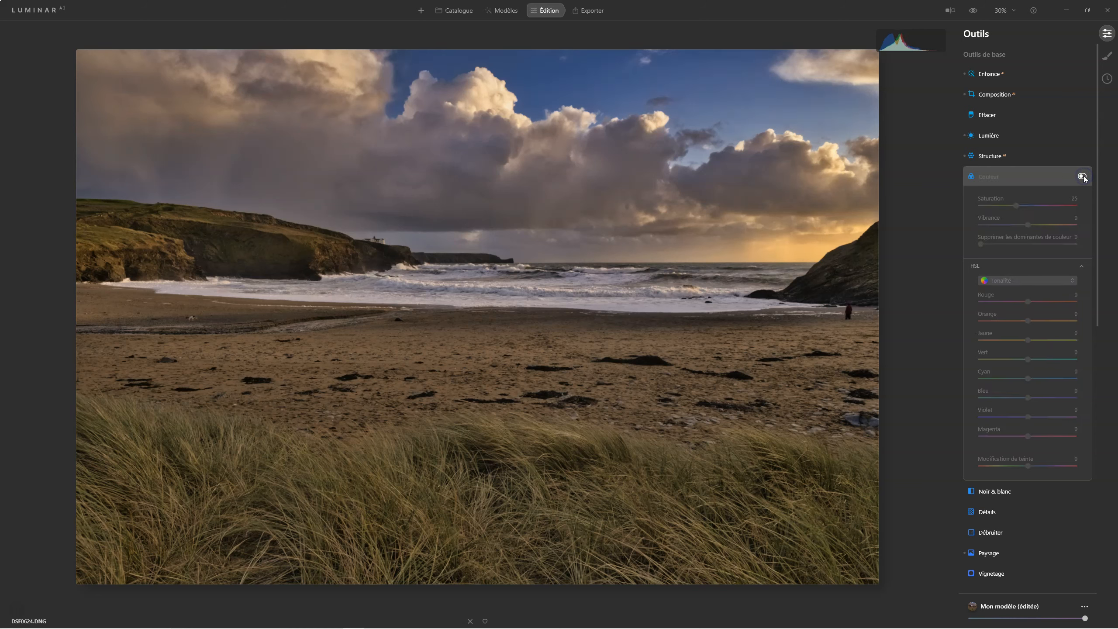
{"action": "left_click", "coordinate": [1082, 176]}
{"action": "left_click", "coordinate": [1082, 176]}
{"action": "left_click", "coordinate": [1081, 176]}
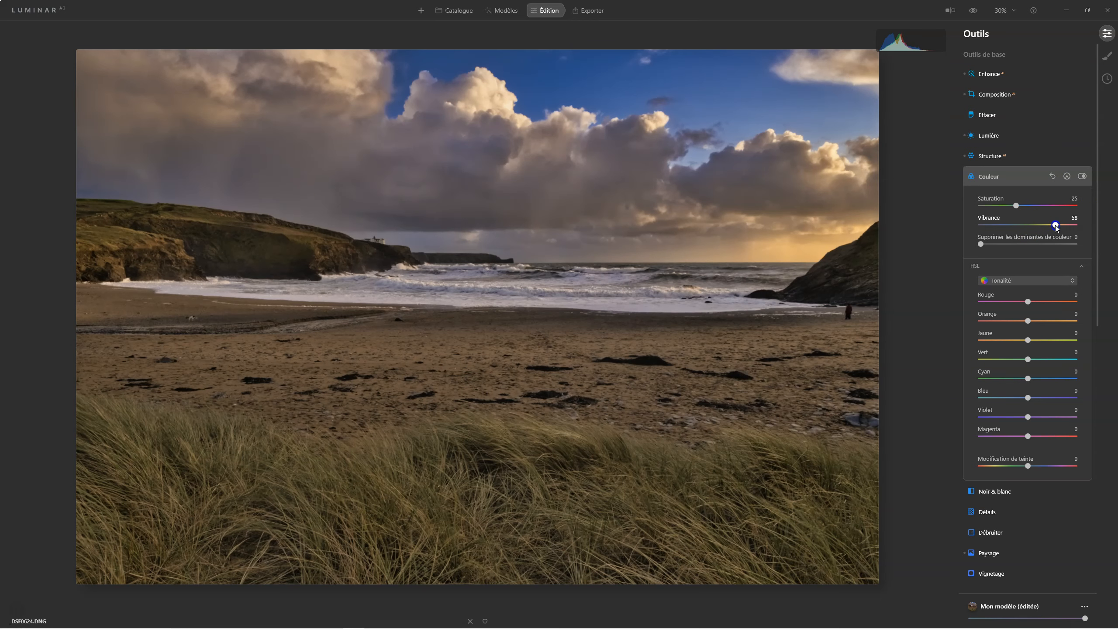
Raise the Couleur Vibrance to 49 and close the tool.
{"action": "left_click_drag", "start_coordinate": [1056, 225], "coordinate": [1033, 224]}
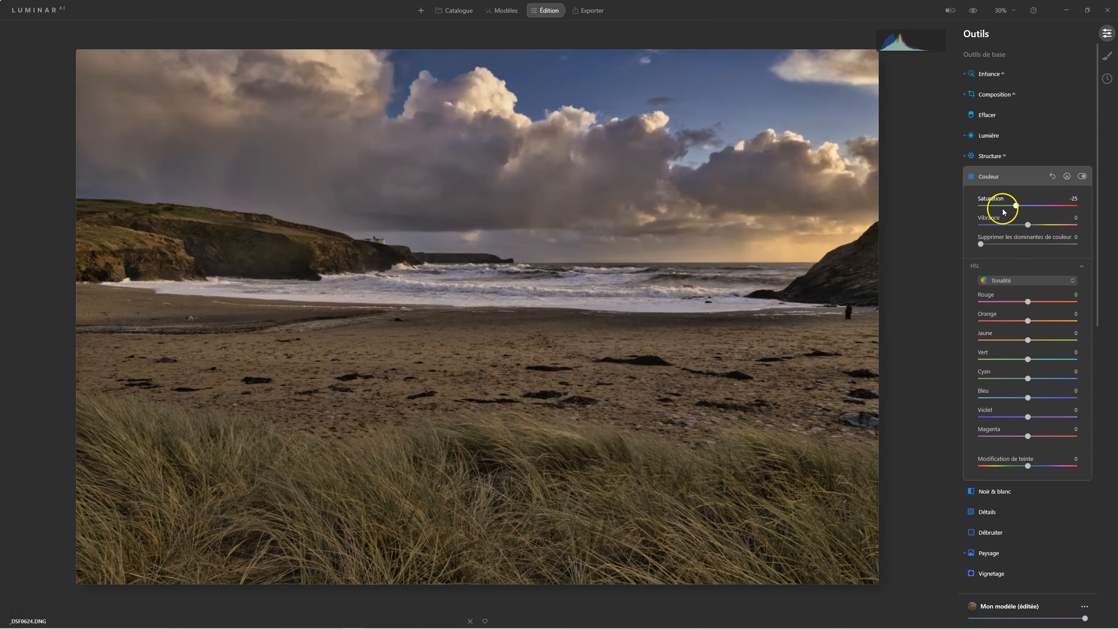
{"action": "left_click", "coordinate": [1028, 225]}
{"action": "left_click_drag", "start_coordinate": [1032, 226], "coordinate": [1046, 226]}
{"action": "left_click", "coordinate": [991, 177]}
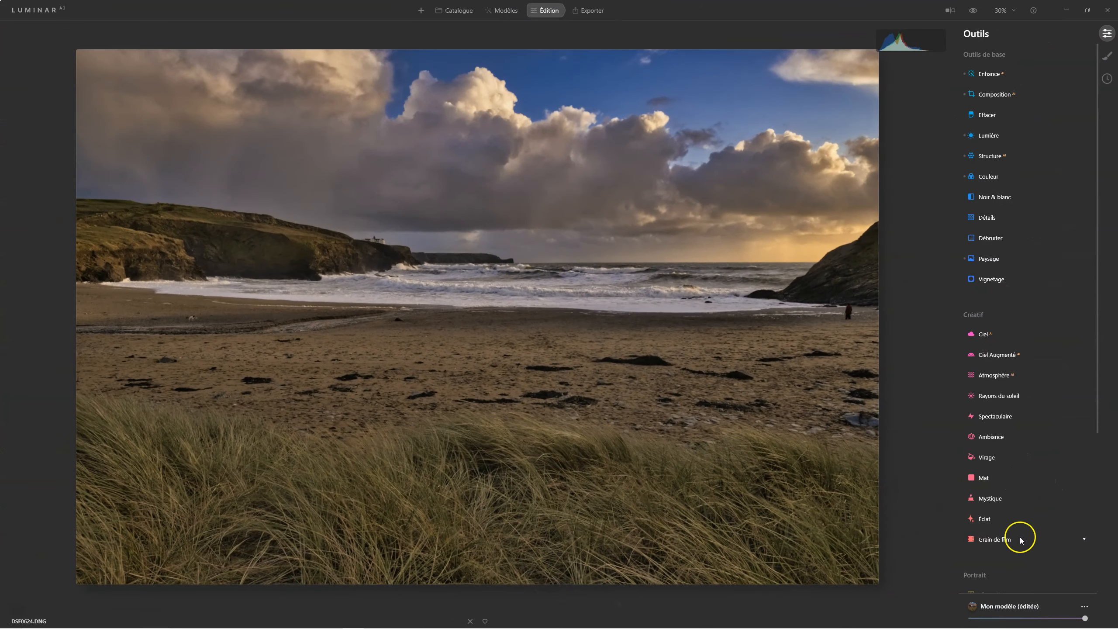
In Supercontraste, set Contraste d'ombres to 49 and Balance des ombres to -15.
{"action": "scroll", "coordinate": [1020, 515], "scroll_direction": "down", "scroll_amount": 5}
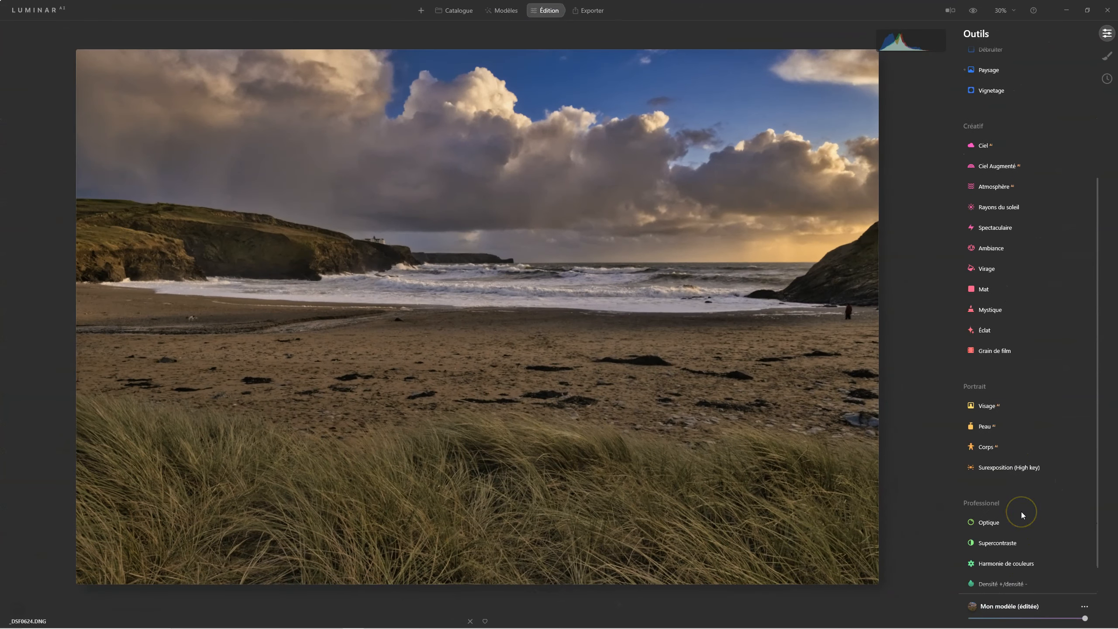
{"action": "left_click", "coordinate": [1021, 511]}
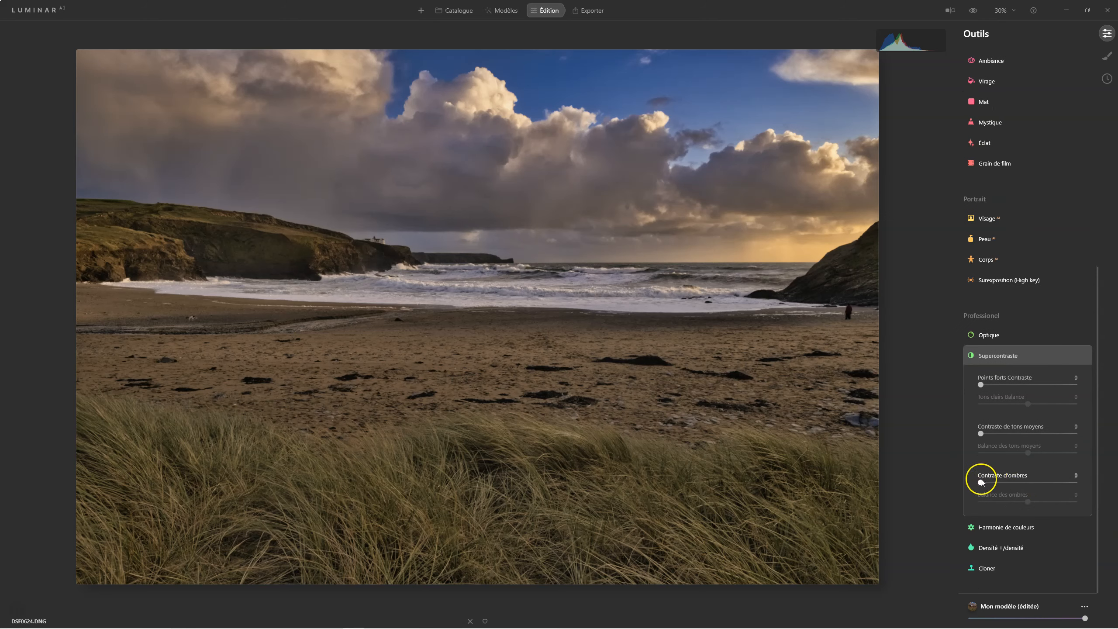
{"action": "left_click_drag", "start_coordinate": [981, 482], "coordinate": [1027, 482]}
{"action": "left_click", "coordinate": [1018, 518]}
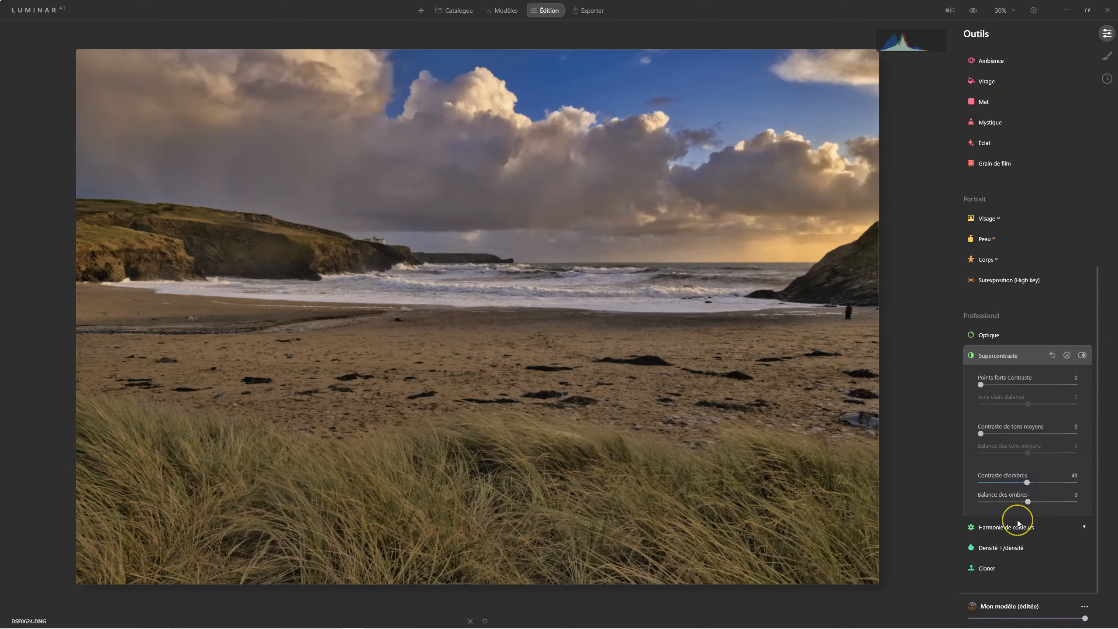
{"action": "left_click", "coordinate": [1020, 501]}
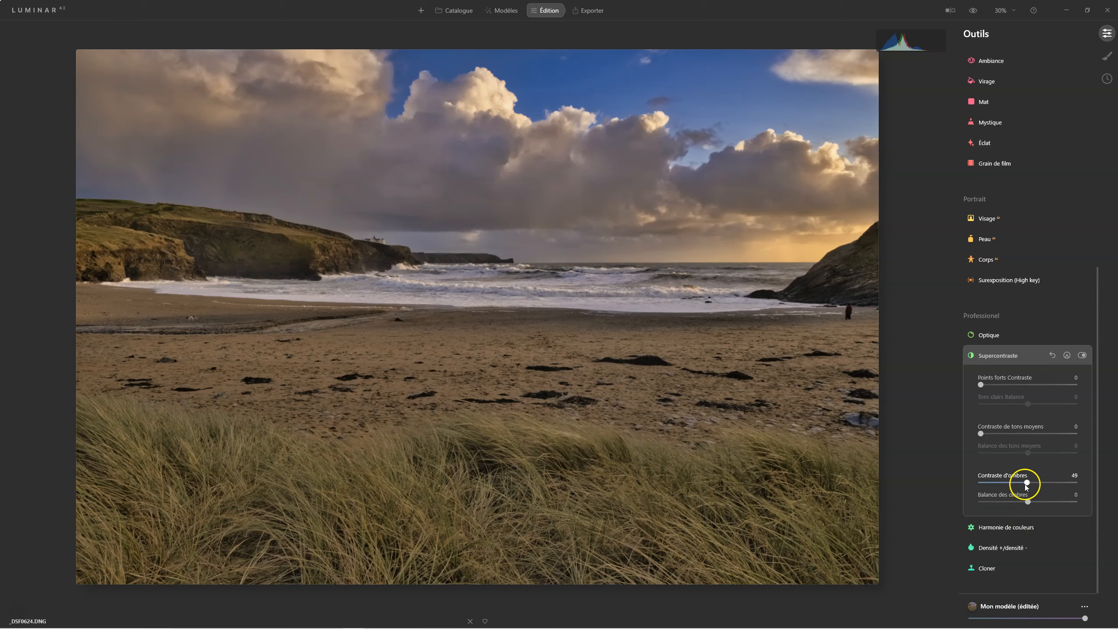
{"action": "mouse_move", "coordinate": [1033, 503]}
{"action": "left_mouse_down"}
{"action": "mouse_move", "coordinate": [1045, 501]}
{"action": "mouse_move", "coordinate": [1012, 504]}
{"action": "mouse_move", "coordinate": [1027, 503]}
{"action": "left_mouse_up"}
Set Contraste de tons moyens to 39, Balance des tons moyens to 23 and Balance des ombres to 19.
{"action": "left_click", "coordinate": [981, 433]}
{"action": "left_click_drag", "start_coordinate": [981, 434], "coordinate": [1018, 433]}
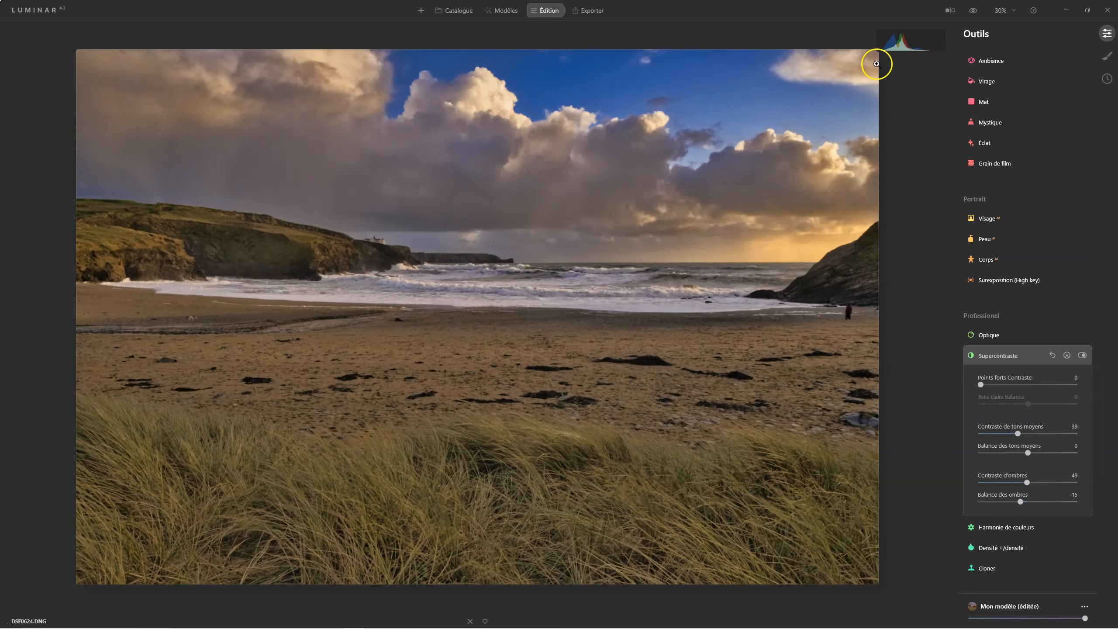
{"action": "mouse_move", "coordinate": [1028, 454]}
{"action": "left_mouse_down"}
{"action": "mouse_move", "coordinate": [1007, 454]}
{"action": "mouse_move", "coordinate": [1039, 454]}
{"action": "mouse_move", "coordinate": [1027, 453]}
{"action": "left_mouse_up"}
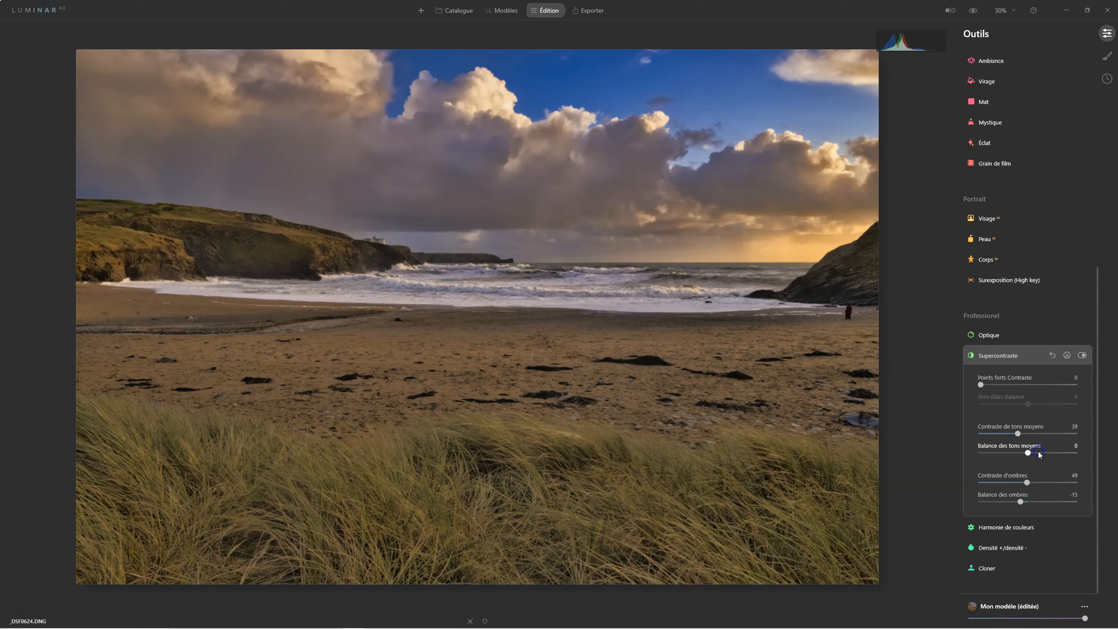
{"action": "double_click", "coordinate": [1020, 502]}
{"action": "left_click_drag", "start_coordinate": [1028, 502], "coordinate": [1039, 502]}
{"action": "left_click_drag", "start_coordinate": [1028, 453], "coordinate": [1039, 453]}
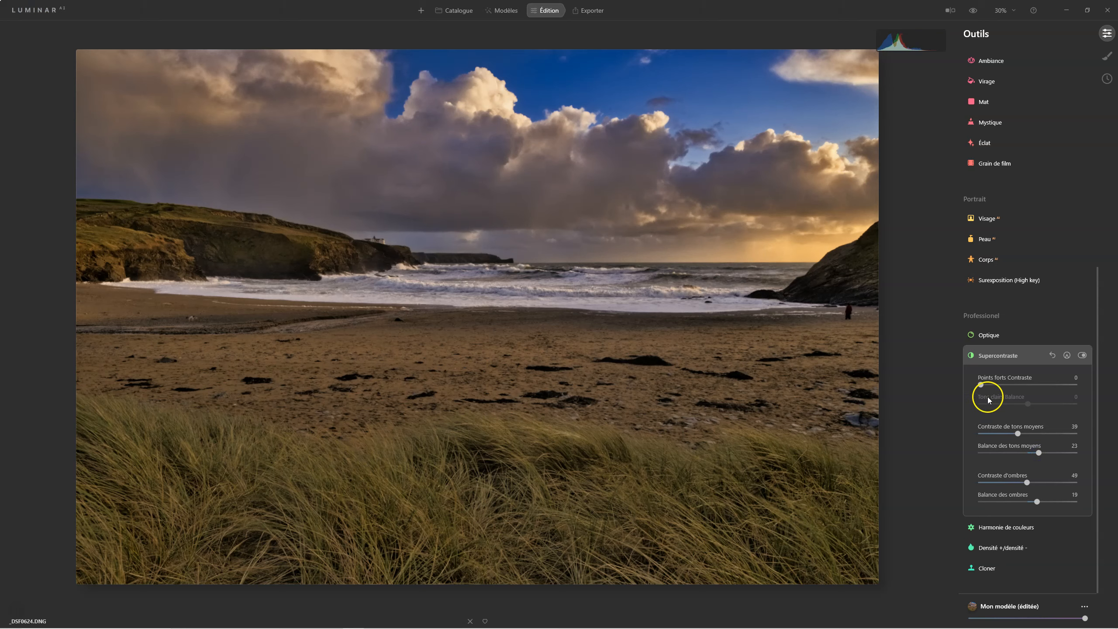
Set Points forts Contraste to 42 and Tons clairs Balance to 9, and compare the result with the original photo.
{"action": "left_click_drag", "start_coordinate": [982, 385], "coordinate": [1031, 405]}
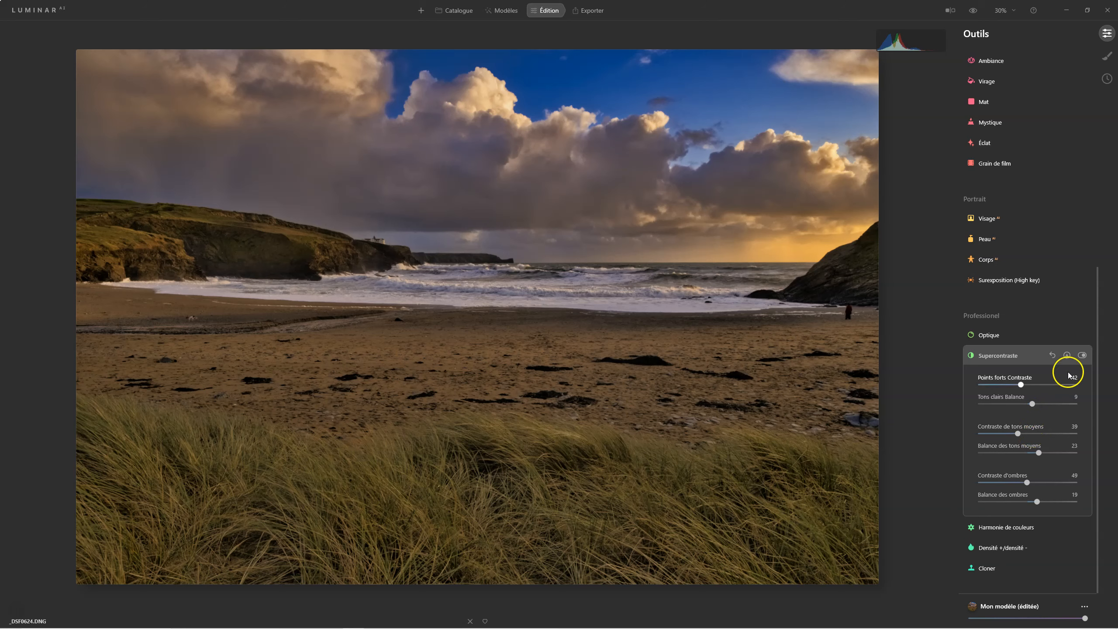
{"action": "double_click", "coordinate": [1081, 356]}
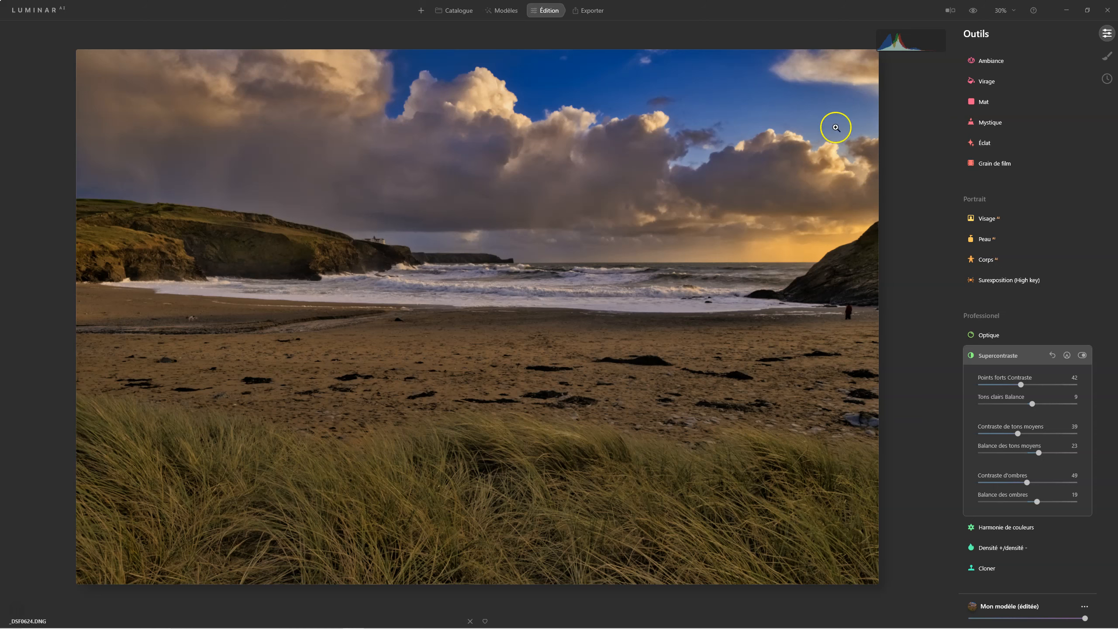
{"action": "left_click", "coordinate": [972, 11]}
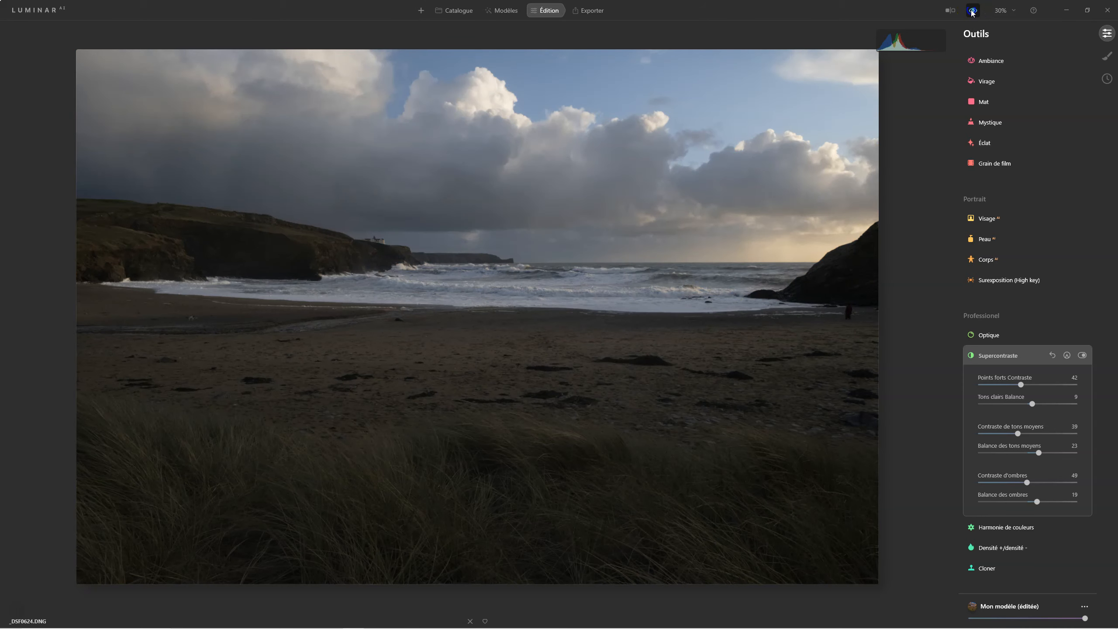
{"action": "left_click", "coordinate": [972, 10]}
{"action": "left_click", "coordinate": [972, 11]}
{"action": "left_click", "coordinate": [973, 11]}
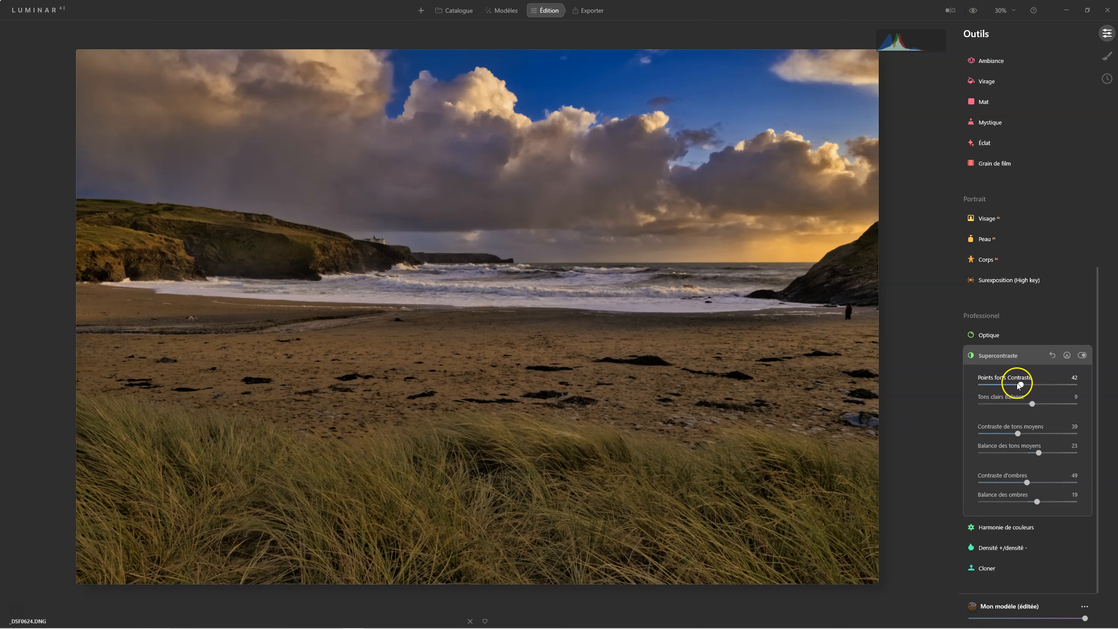
Reduce the Supercontraste contrasts to 16 for Points forts, 19 for Tons moyens and 26 for Ombres, toggling the tool to check.
{"action": "left_click_drag", "start_coordinate": [1021, 386], "coordinate": [1008, 386]}
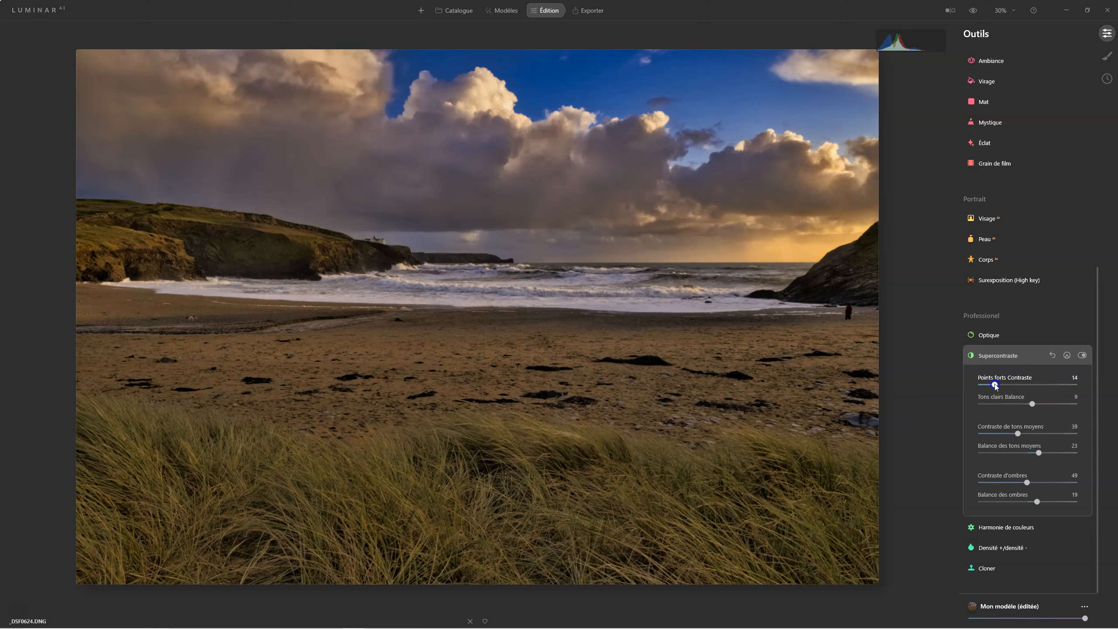
{"action": "left_click_drag", "start_coordinate": [1015, 433], "coordinate": [998, 434]}
{"action": "left_click_drag", "start_coordinate": [1026, 482], "coordinate": [1004, 484]}
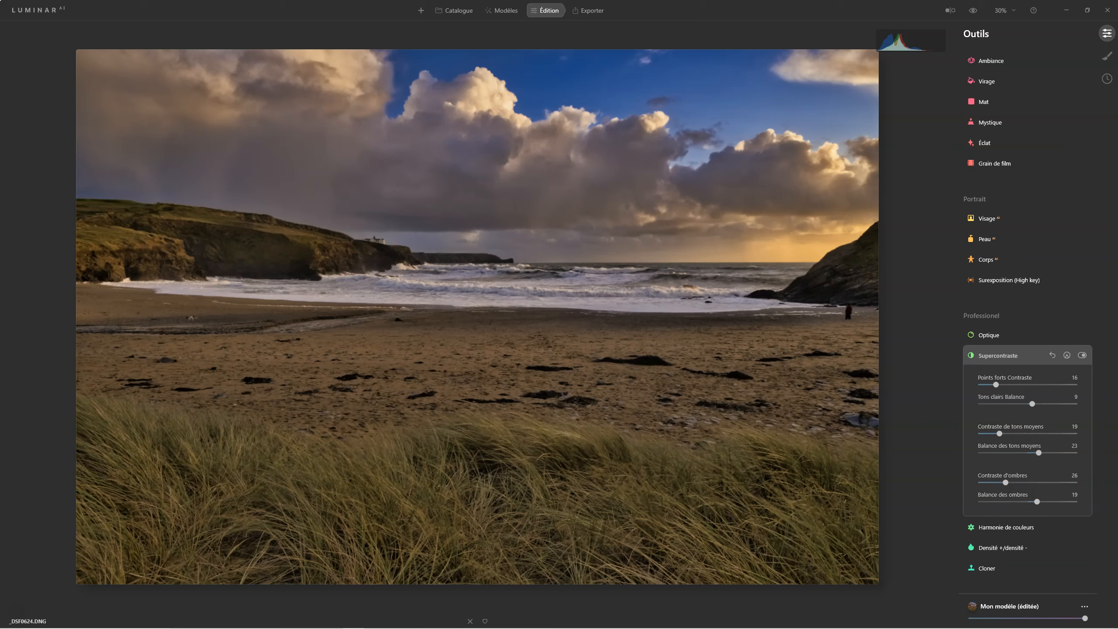
{"action": "left_click", "coordinate": [1082, 355]}
{"action": "left_click", "coordinate": [1082, 355]}
{"action": "left_click", "coordinate": [1082, 356]}
{"action": "left_click", "coordinate": [1082, 355]}
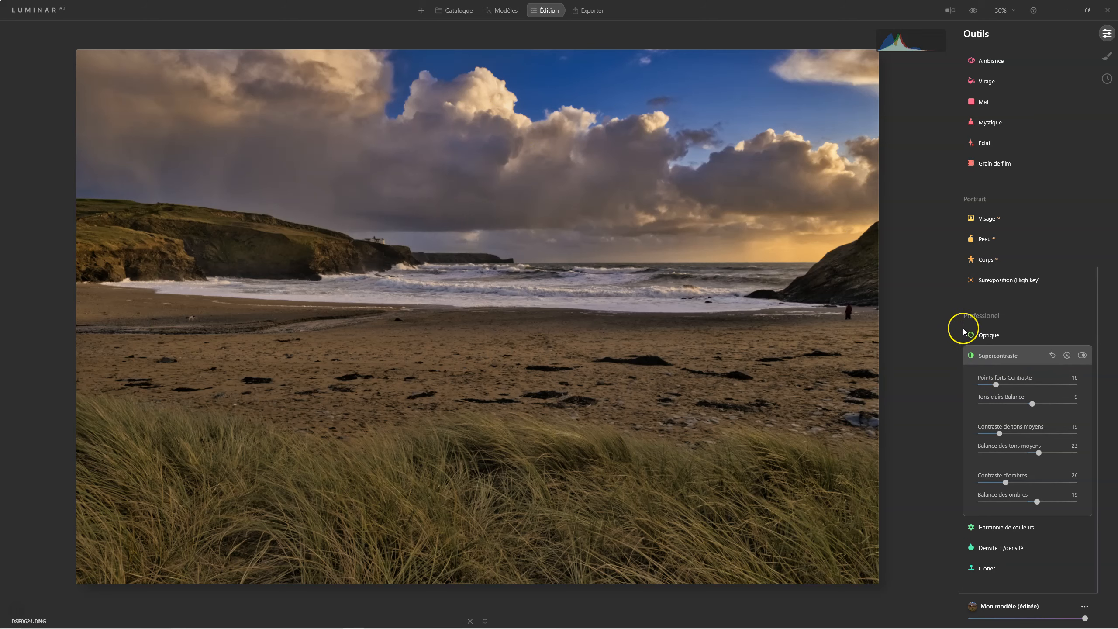
Set the Couleur HSL saturation to Rouge -11, Orange -13, Jaune -18 and Bleu -27, and compare with the original photo.
{"action": "scroll", "coordinate": [961, 326], "scroll_direction": "up", "scroll_amount": 3}
{"action": "scroll", "coordinate": [964, 327], "scroll_direction": "up", "scroll_amount": 8}
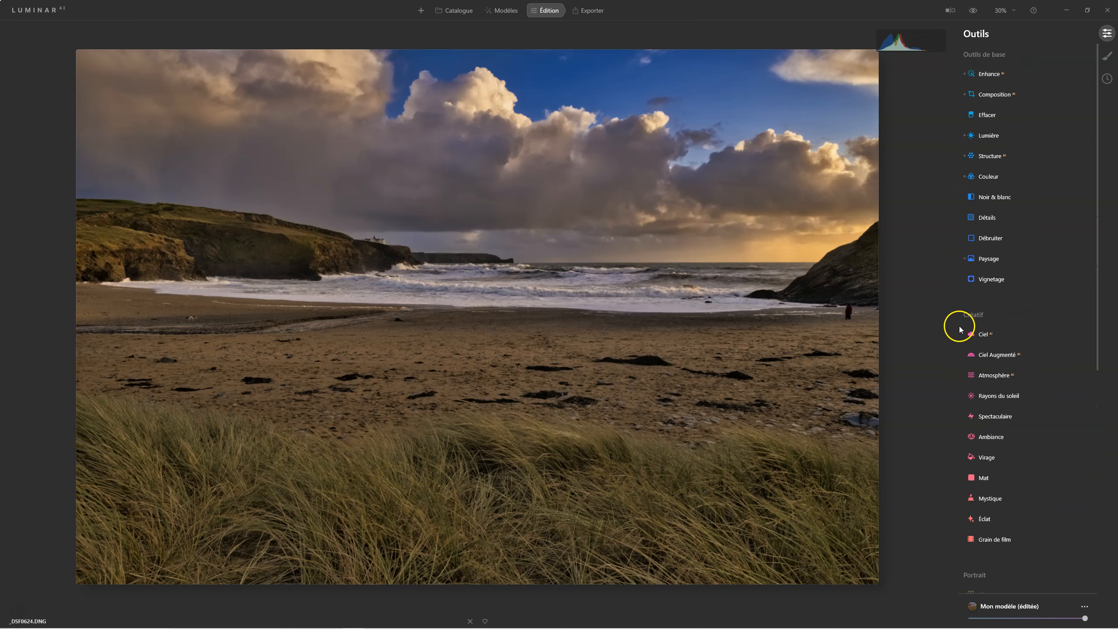
{"action": "left_click", "coordinate": [989, 178]}
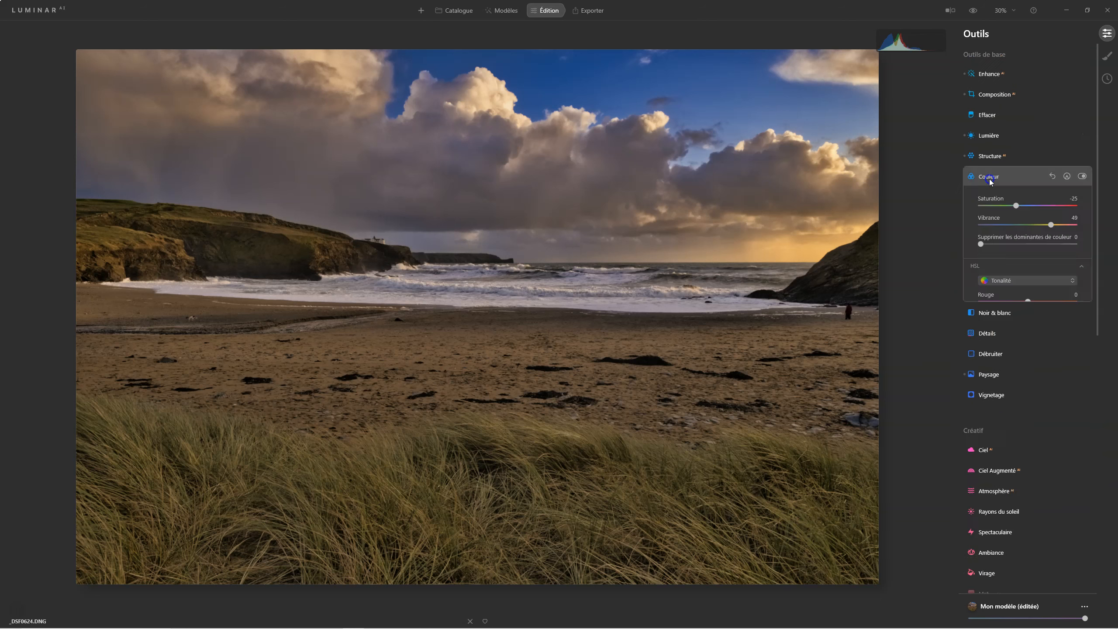
{"action": "left_click", "coordinate": [1015, 284]}
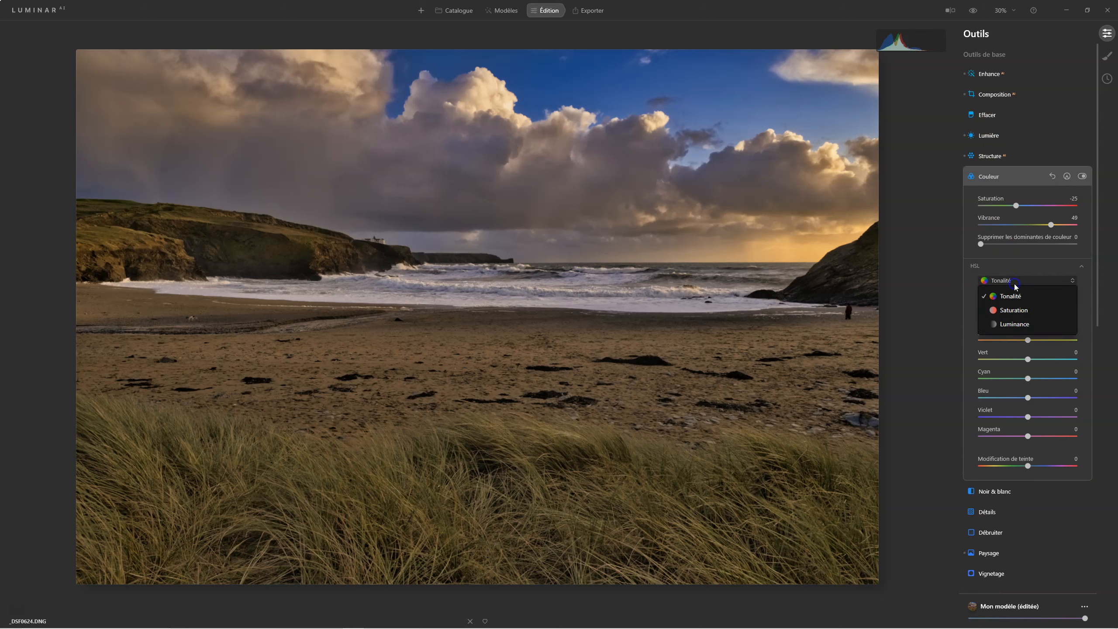
{"action": "left_click", "coordinate": [1012, 310]}
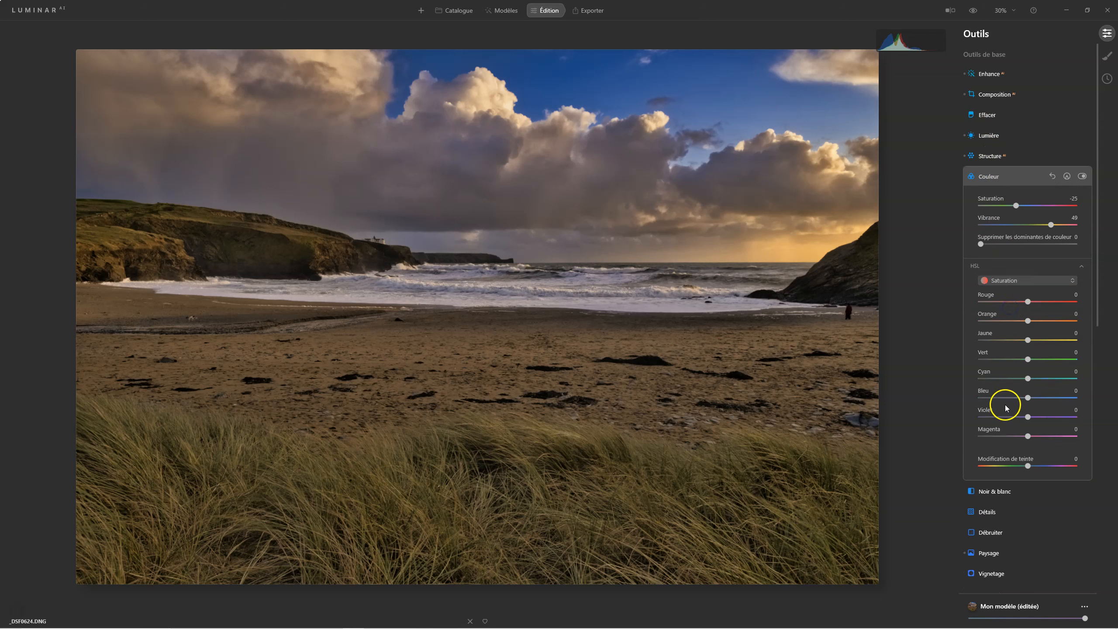
{"action": "left_click_drag", "start_coordinate": [1027, 397], "coordinate": [1010, 400]}
{"action": "left_click_drag", "start_coordinate": [1016, 401], "coordinate": [1020, 399]}
{"action": "left_click_drag", "start_coordinate": [1028, 340], "coordinate": [1021, 322]}
{"action": "left_click", "coordinate": [1037, 375]}
{"action": "left_click", "coordinate": [964, 318]}
{"action": "left_click", "coordinate": [972, 10]}
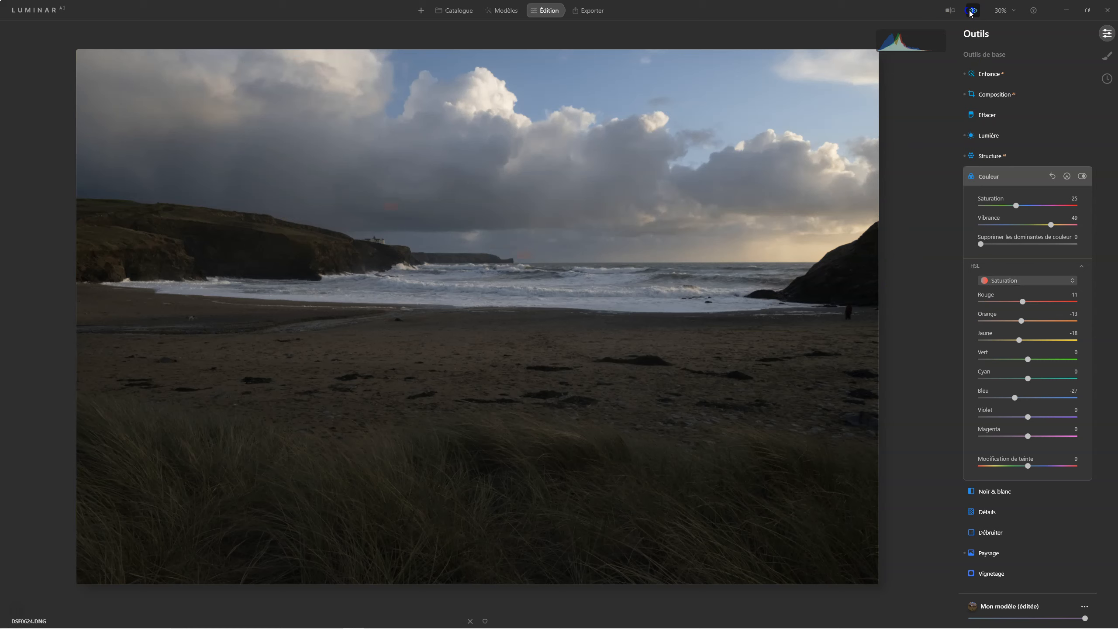
{"action": "left_click", "coordinate": [971, 12]}
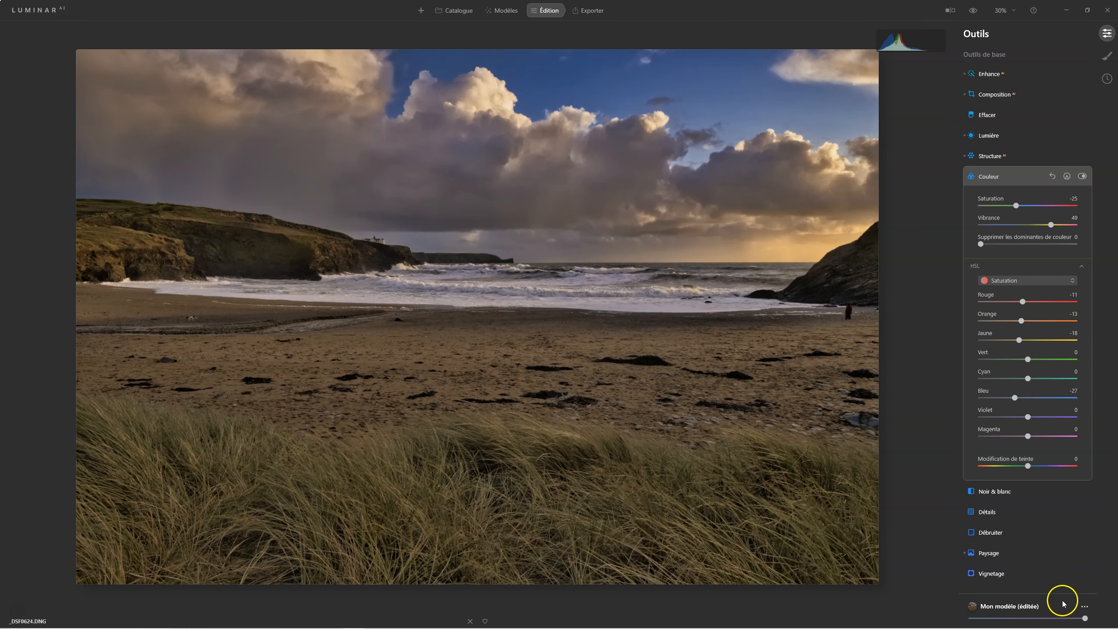
Lower the Mon modèle intensity slightly and compare the edit with the original photo several times.
{"action": "left_click_drag", "start_coordinate": [1086, 619], "coordinate": [1041, 619]}
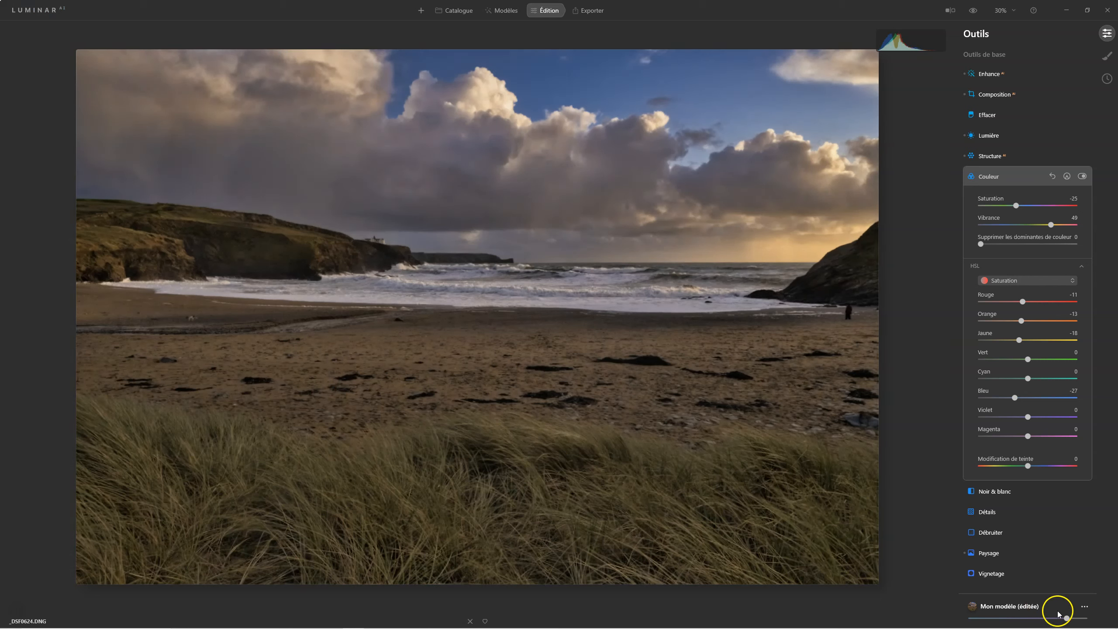
{"action": "left_click", "coordinate": [970, 11]}
{"action": "left_click", "coordinate": [971, 11]}
{"action": "left_click", "coordinate": [971, 11]}
{"action": "left_click", "coordinate": [970, 11]}
{"action": "left_click", "coordinate": [970, 11]}
{"action": "left_click", "coordinate": [980, 27]}
Try darker and brighter exposures in Lumière and set Exposition to 0.19.
{"action": "left_click", "coordinate": [995, 137]}
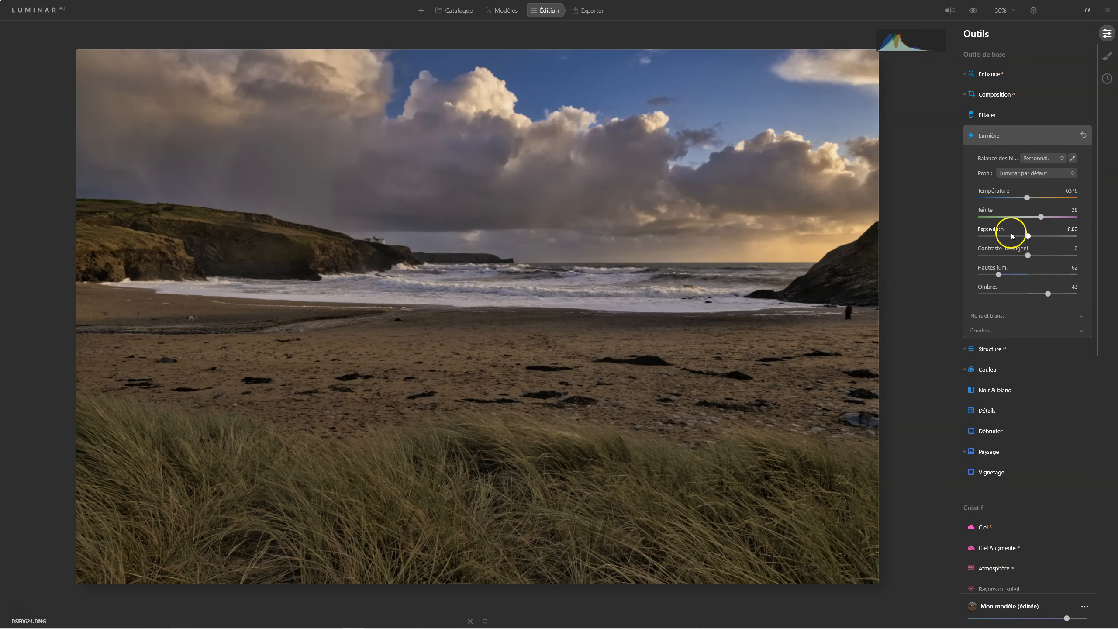
{"action": "left_click", "coordinate": [1028, 236]}
{"action": "left_click_drag", "start_coordinate": [1025, 237], "coordinate": [1021, 237]}
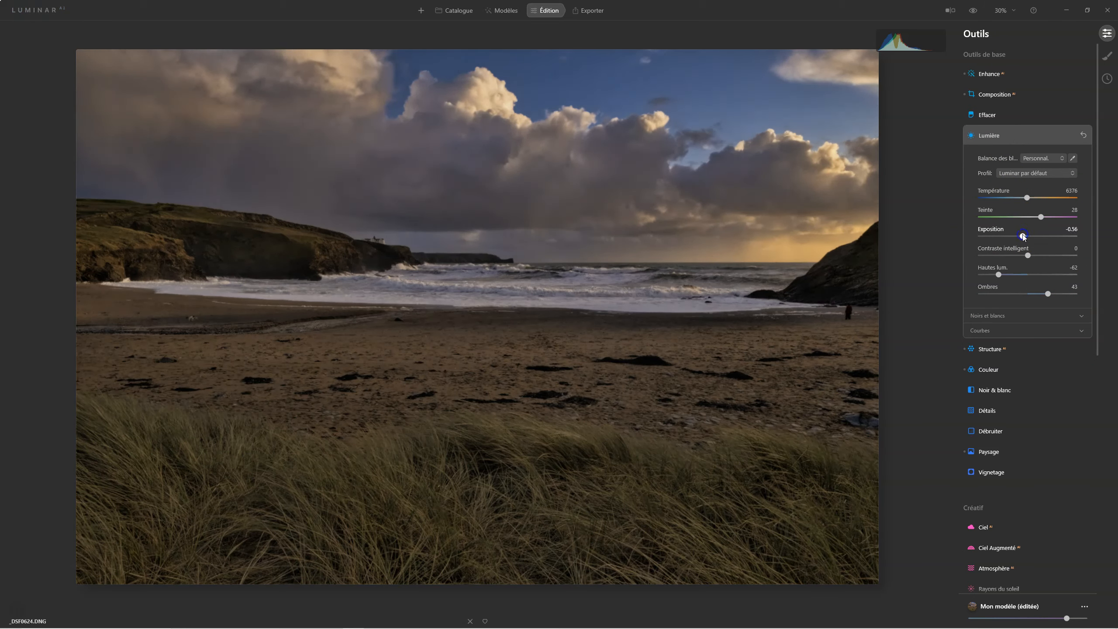
{"action": "left_click", "coordinate": [1023, 236]}
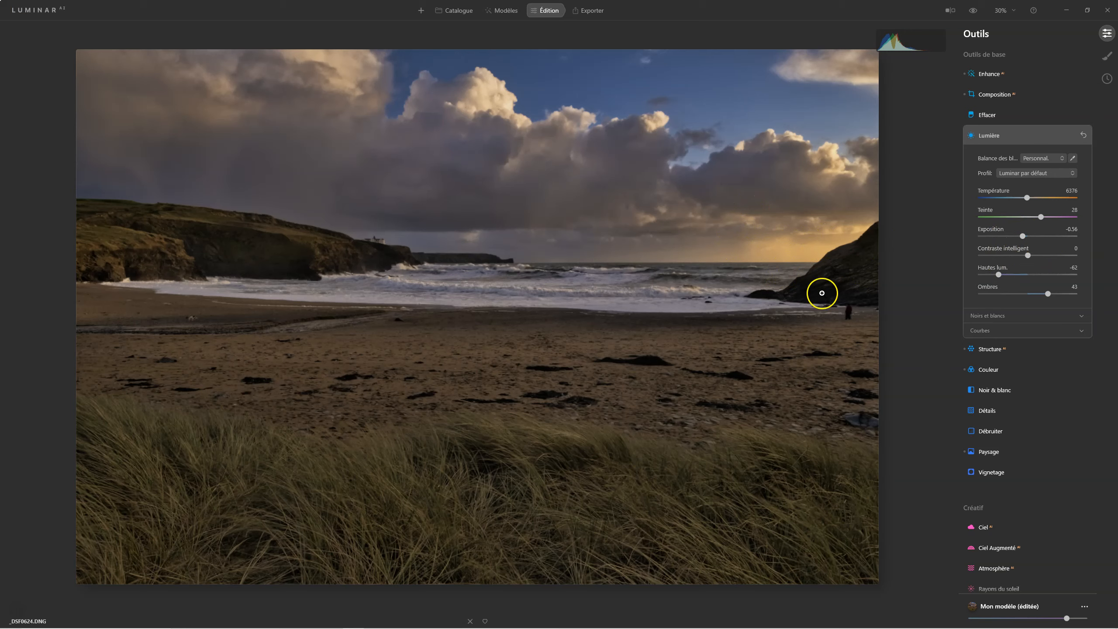
{"action": "left_click", "coordinate": [1022, 237]}
{"action": "left_click_drag", "start_coordinate": [1028, 237], "coordinate": [1031, 237]}
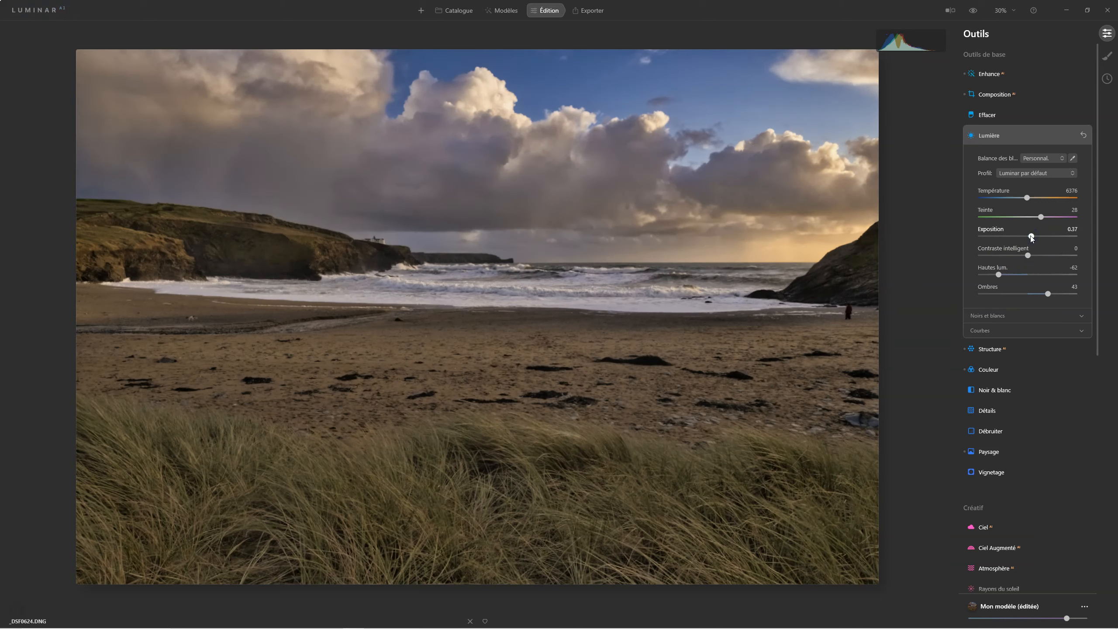
{"action": "left_click_drag", "start_coordinate": [1031, 238], "coordinate": [1029, 238]}
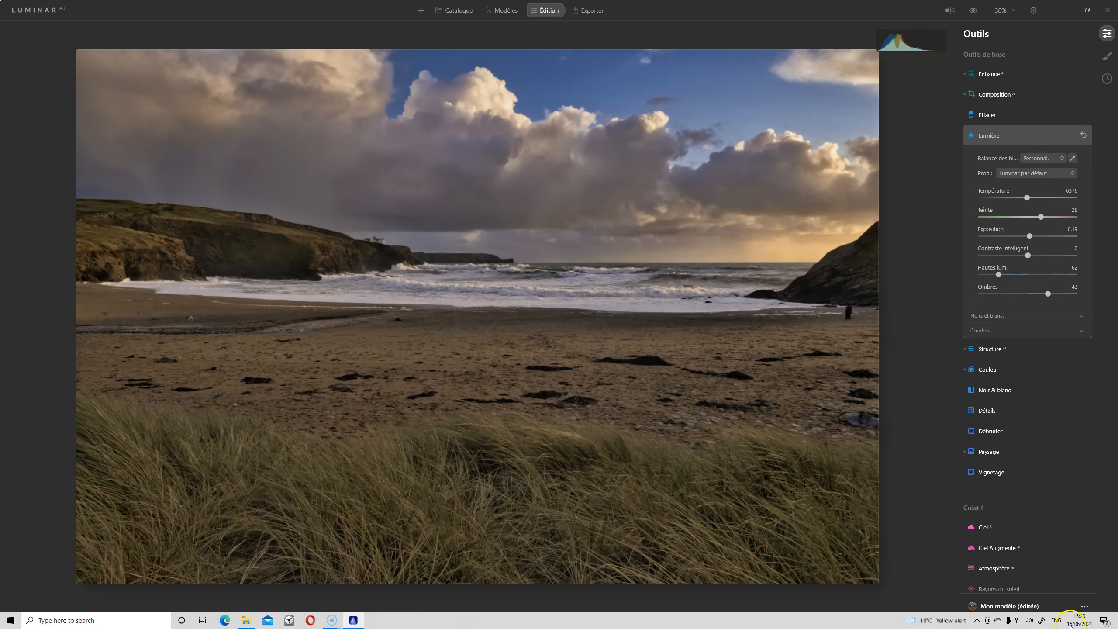
Restore the Mon modèle intensity to maximum and open Harmonie de couleurs with all its sections expanded.
{"action": "left_click_drag", "start_coordinate": [1067, 617], "coordinate": [1085, 617]}
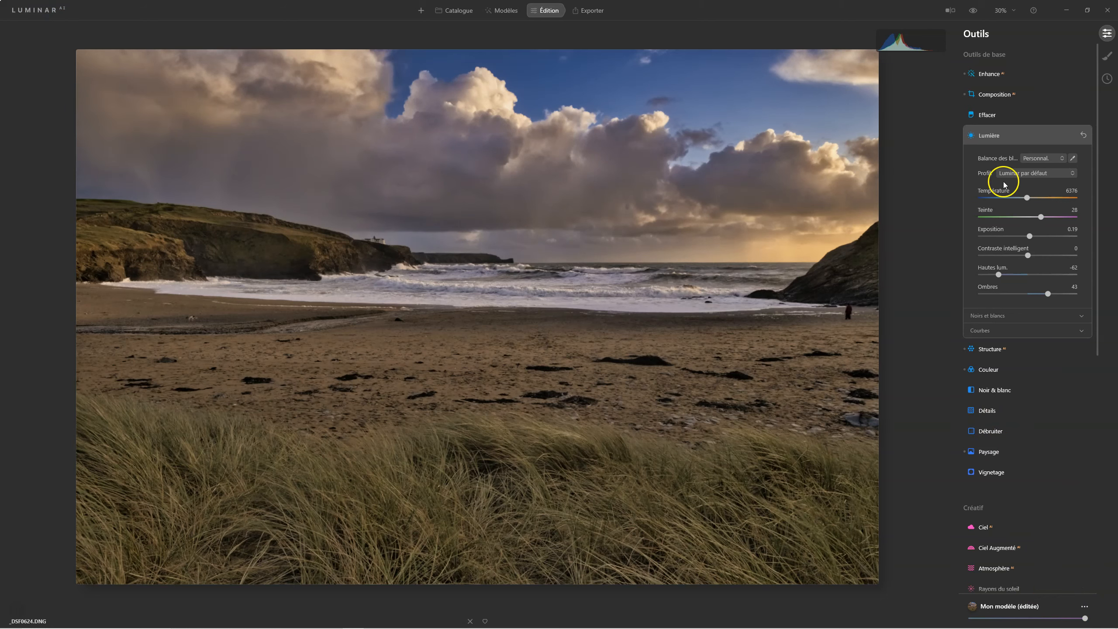
{"action": "left_click", "coordinate": [991, 136]}
{"action": "scroll", "coordinate": [1017, 421], "scroll_direction": "down", "scroll_amount": 5}
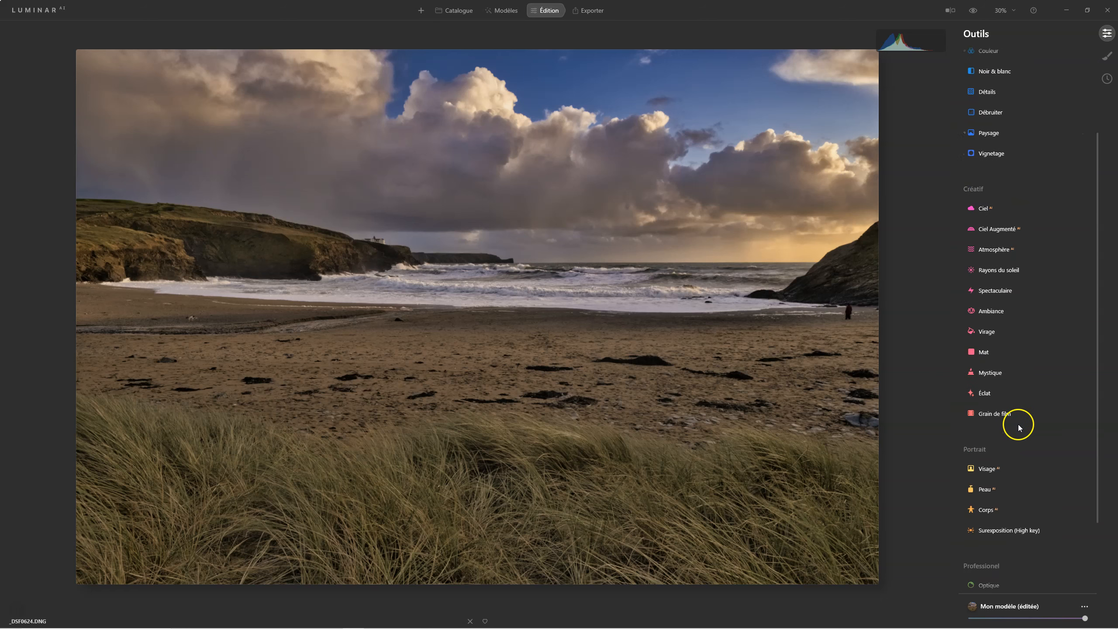
{"action": "left_click", "coordinate": [1016, 530]}
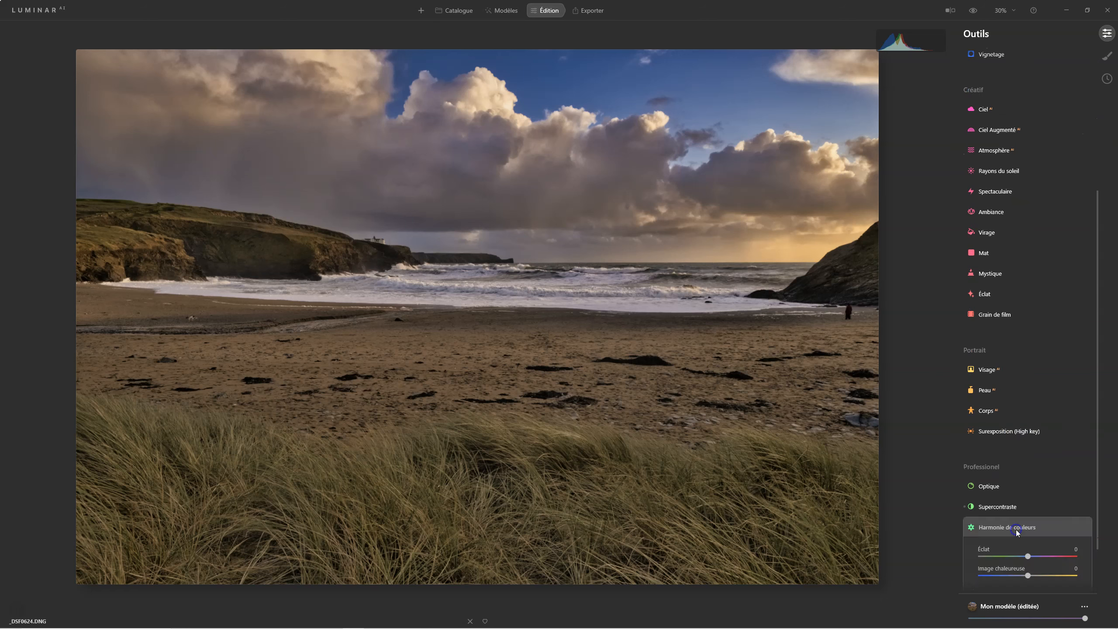
{"action": "left_click", "coordinate": [1014, 502]}
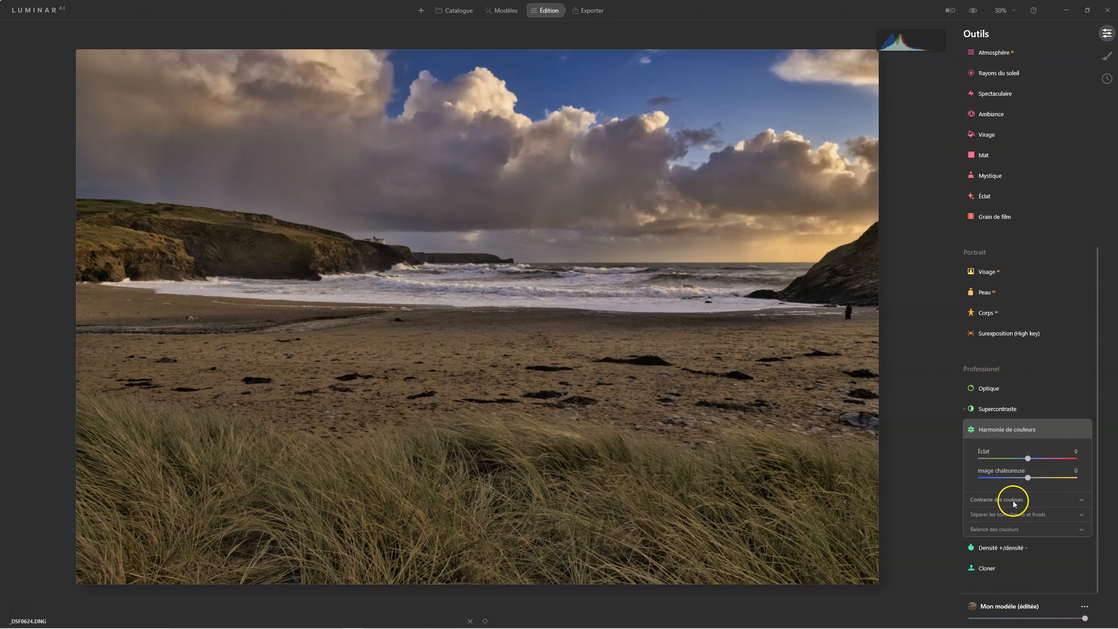
{"action": "left_click", "coordinate": [1002, 513]}
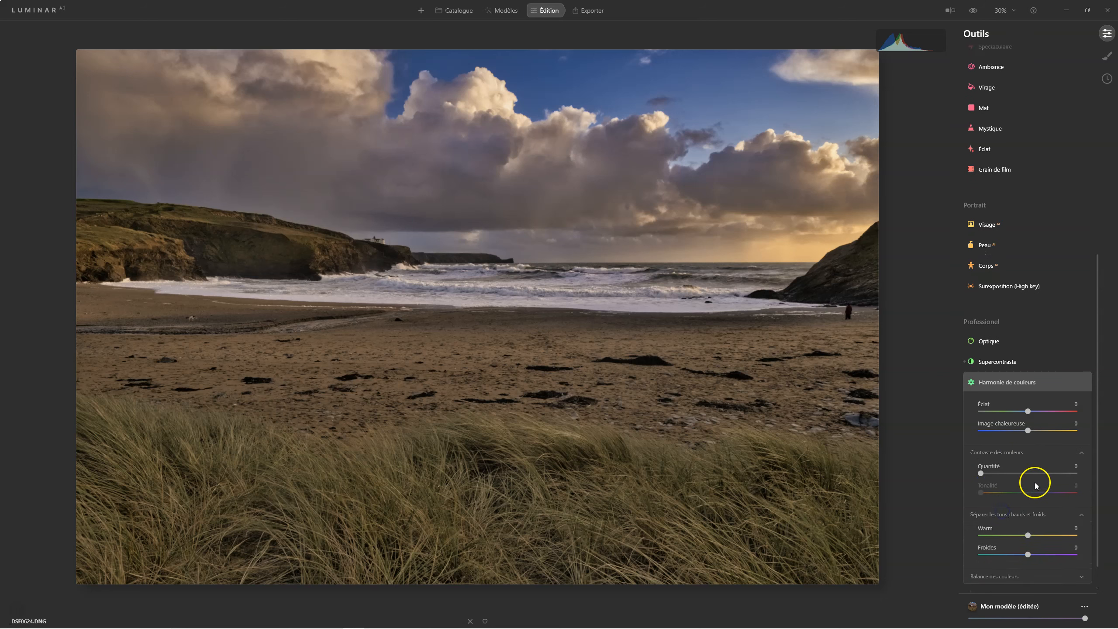
{"action": "left_click", "coordinate": [1002, 529]}
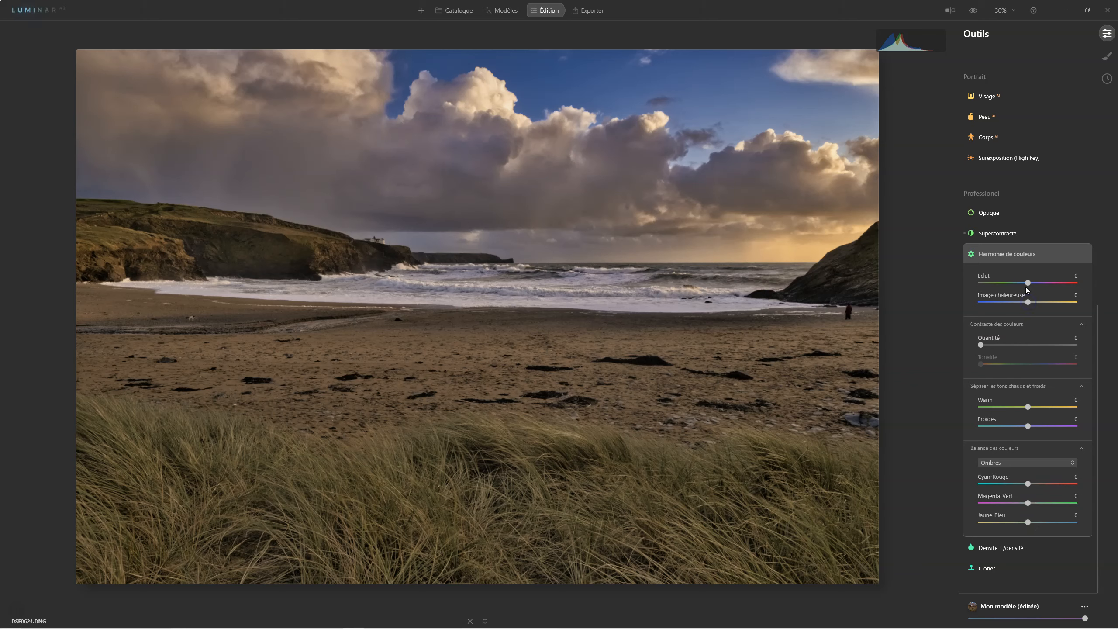
Set Éclat to 8 and Image chaleureuse to 13 in Harmonie de couleurs, toggling the tool to check.
{"action": "left_click_drag", "start_coordinate": [1027, 283], "coordinate": [1036, 303]}
{"action": "left_click", "coordinate": [1083, 253]}
{"action": "left_click", "coordinate": [1083, 254]}
{"action": "left_click", "coordinate": [1082, 253]}
{"action": "left_click", "coordinate": [1083, 254]}
{"action": "left_click", "coordinate": [1036, 302]}
{"action": "left_click_drag", "start_coordinate": [1037, 303], "coordinate": [1034, 304]}
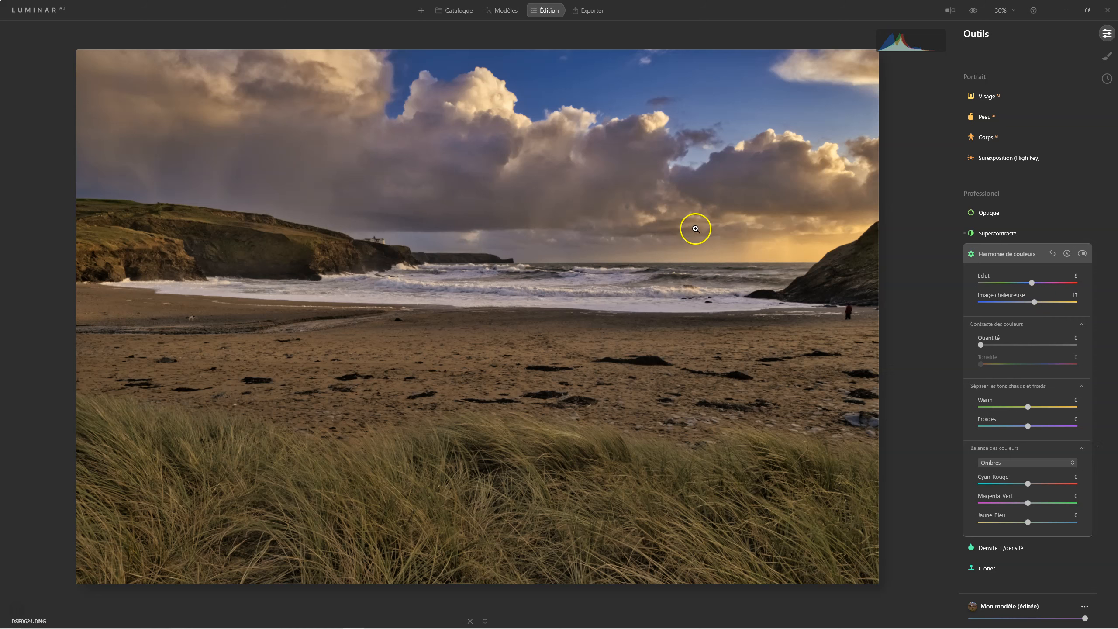
Try a Contraste des couleurs Quantité of 60 with Tonalité values of 232, 299, 87 and 231.
{"action": "left_click_drag", "start_coordinate": [982, 345], "coordinate": [1038, 345]}
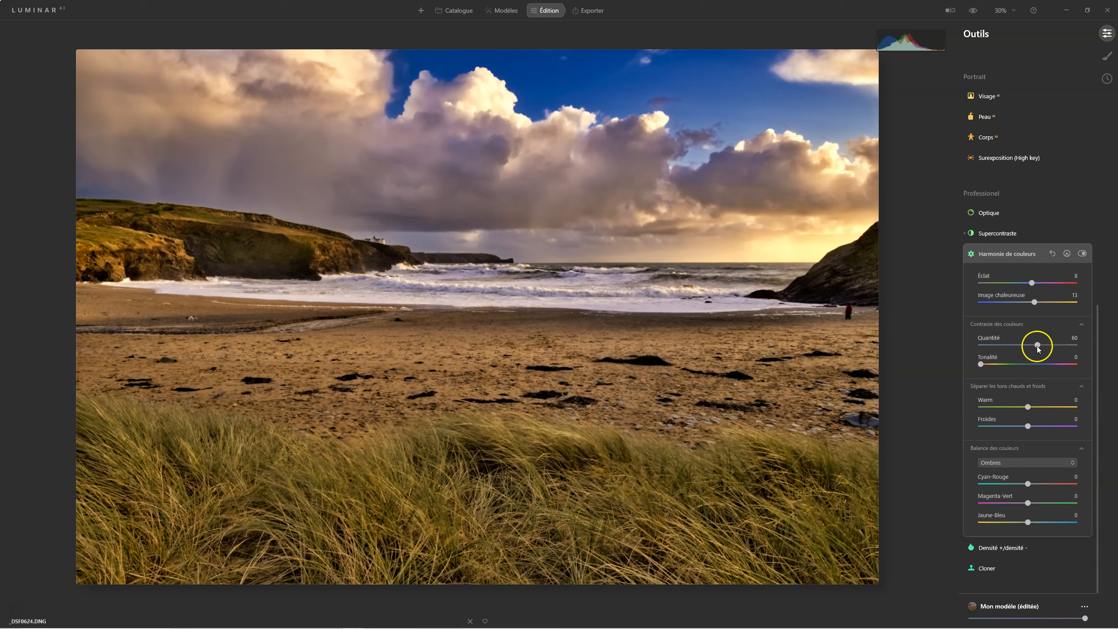
{"action": "mouse_move", "coordinate": [980, 364]}
{"action": "left_mouse_down"}
{"action": "mouse_move", "coordinate": [997, 365]}
{"action": "mouse_move", "coordinate": [981, 364]}
{"action": "left_mouse_up"}
{"action": "left_click_drag", "start_coordinate": [980, 365], "coordinate": [1043, 365]}
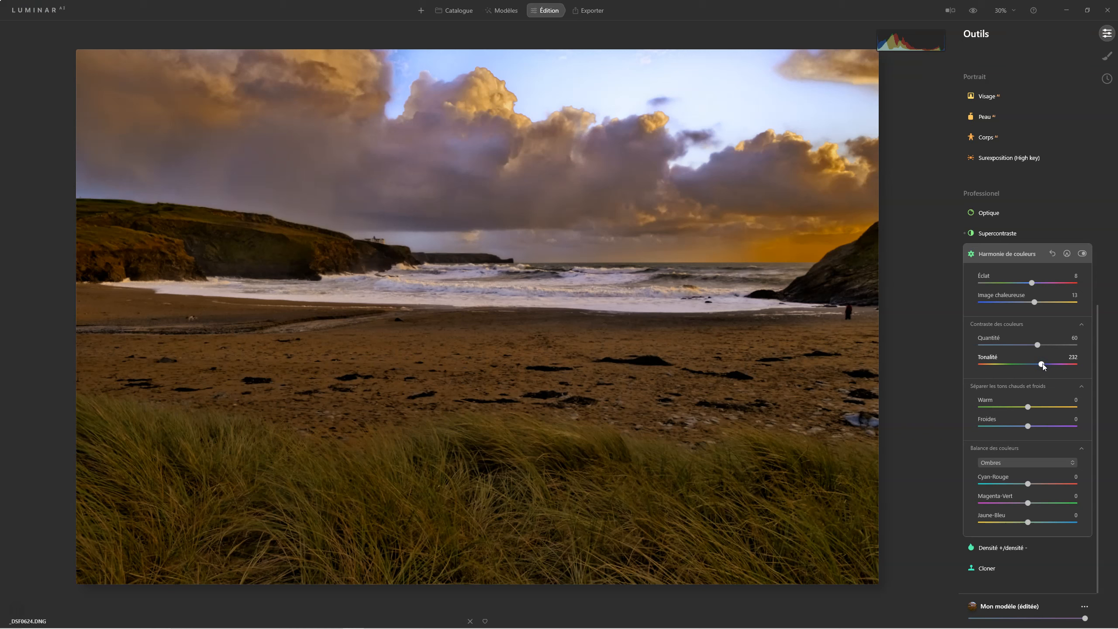
{"action": "mouse_move", "coordinate": [1042, 363]}
{"action": "left_mouse_down"}
{"action": "mouse_move", "coordinate": [976, 364]}
{"action": "mouse_move", "coordinate": [1085, 371]}
{"action": "mouse_move", "coordinate": [975, 367]}
{"action": "mouse_move", "coordinate": [1088, 368]}
{"action": "mouse_move", "coordinate": [980, 369]}
{"action": "mouse_move", "coordinate": [1059, 373]}
{"action": "left_mouse_up"}
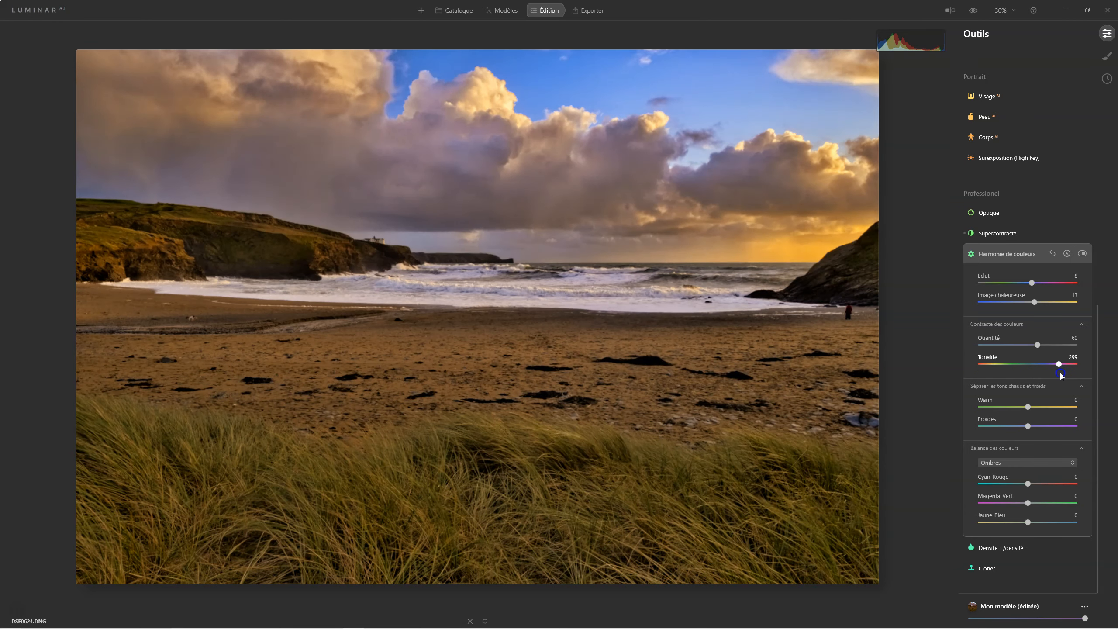
{"action": "left_click_drag", "start_coordinate": [1059, 367], "coordinate": [1003, 366]}
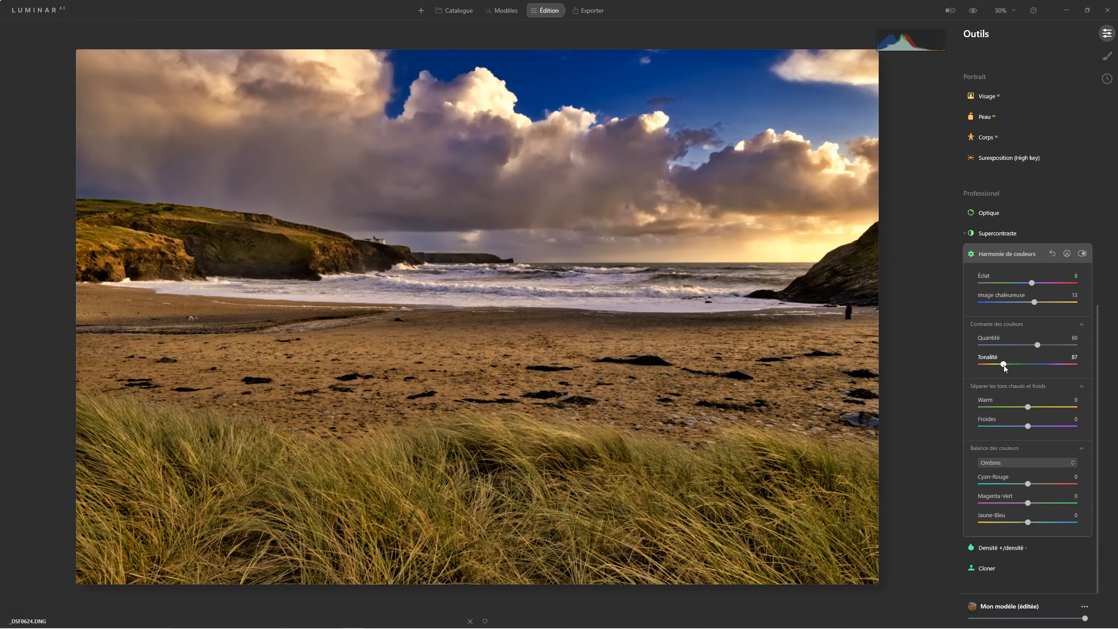
{"action": "left_click_drag", "start_coordinate": [1003, 365], "coordinate": [1041, 366]}
Set Contraste des couleurs to Quantité 10 and Tonalité 11, and compare the photo with and without Harmonie de couleurs.
{"action": "left_click", "coordinate": [1037, 345]}
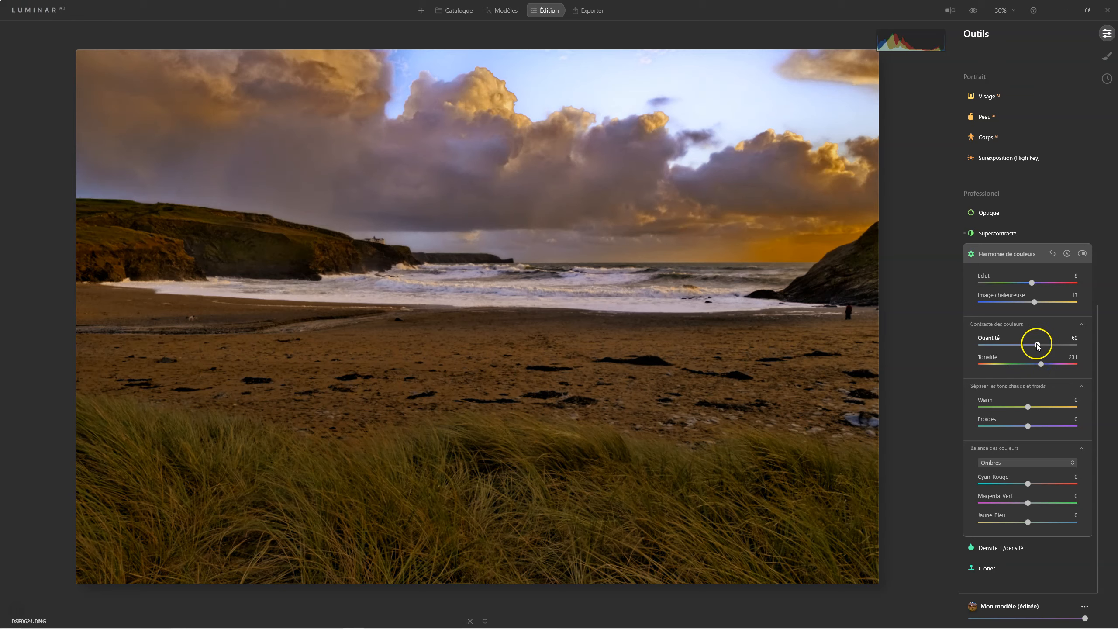
{"action": "left_click_drag", "start_coordinate": [1038, 345], "coordinate": [989, 343]}
{"action": "left_click", "coordinate": [980, 346]}
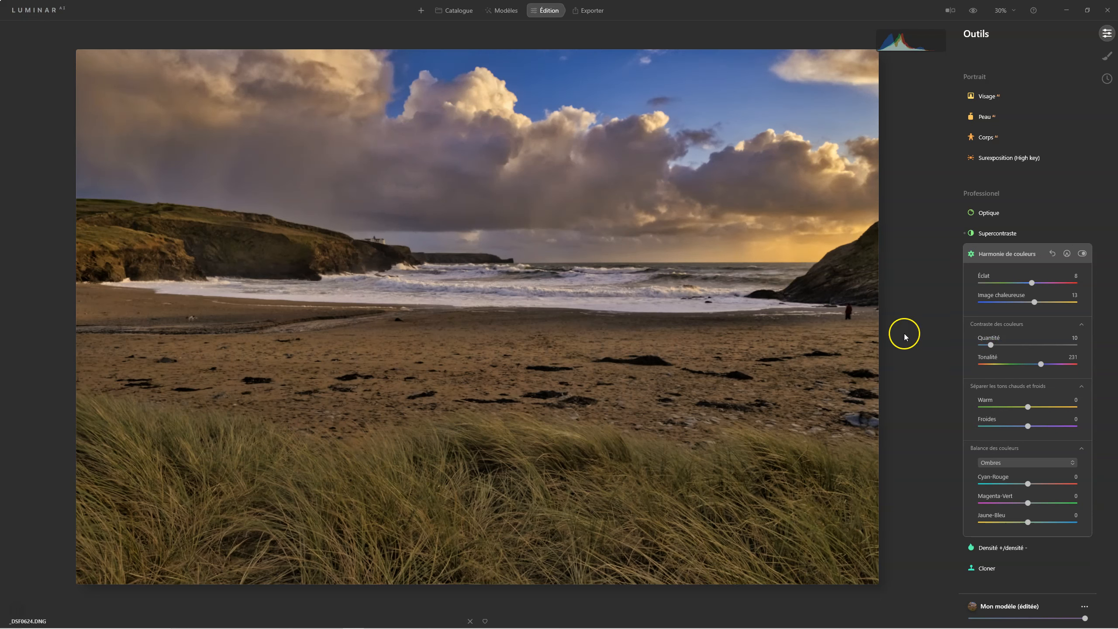
{"action": "left_click_drag", "start_coordinate": [1041, 365], "coordinate": [991, 363]}
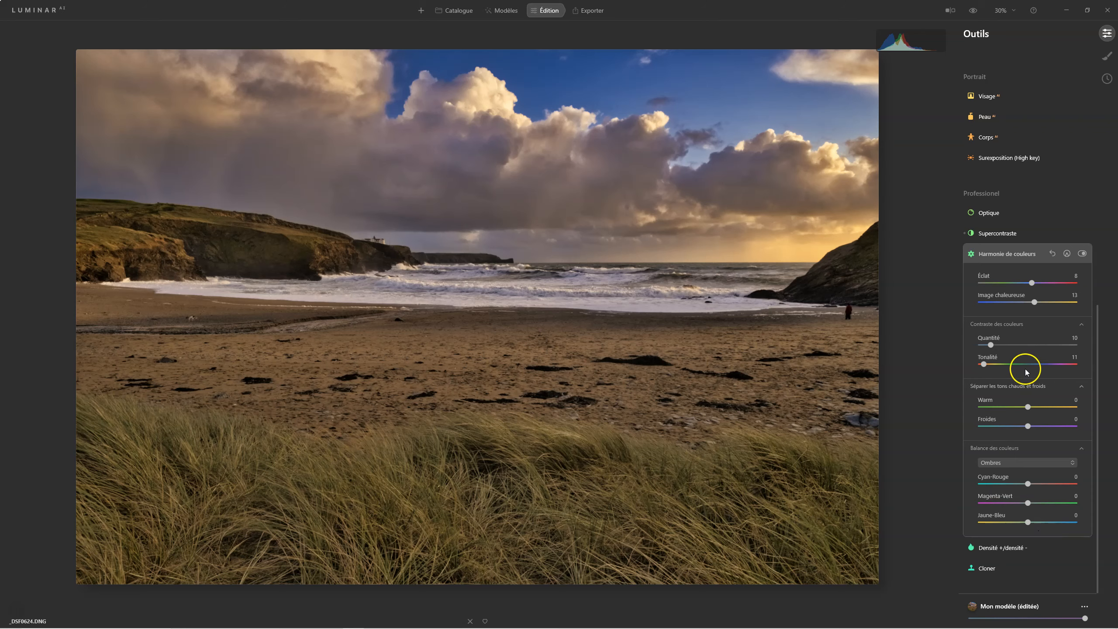
{"action": "left_click", "coordinate": [1082, 254]}
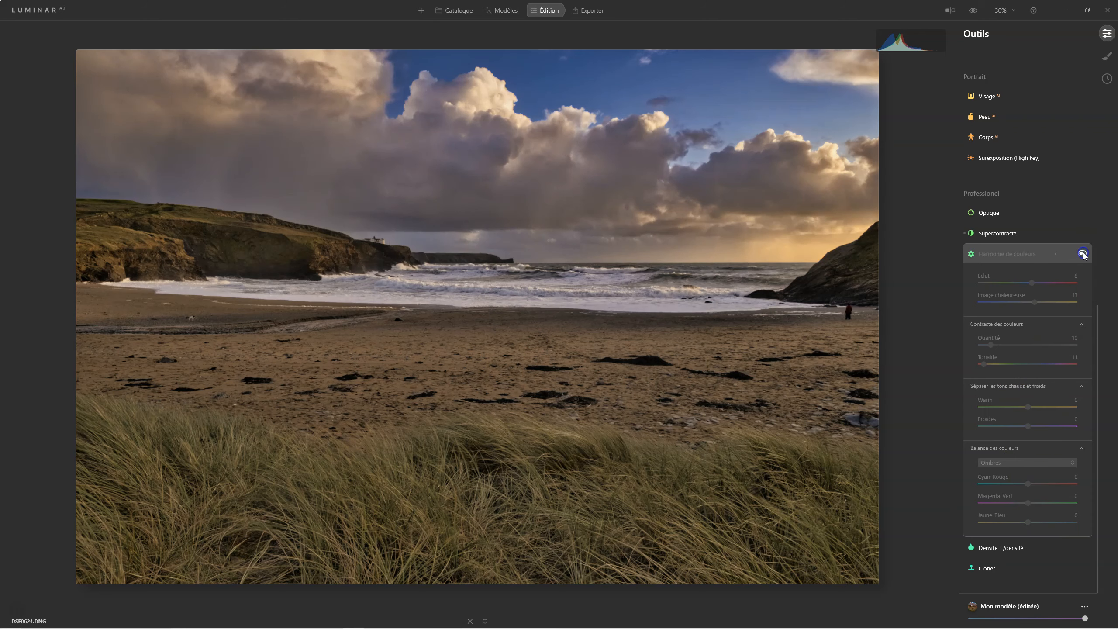
{"action": "left_click", "coordinate": [1082, 254]}
{"action": "left_click", "coordinate": [1082, 253]}
{"action": "left_click", "coordinate": [1082, 254]}
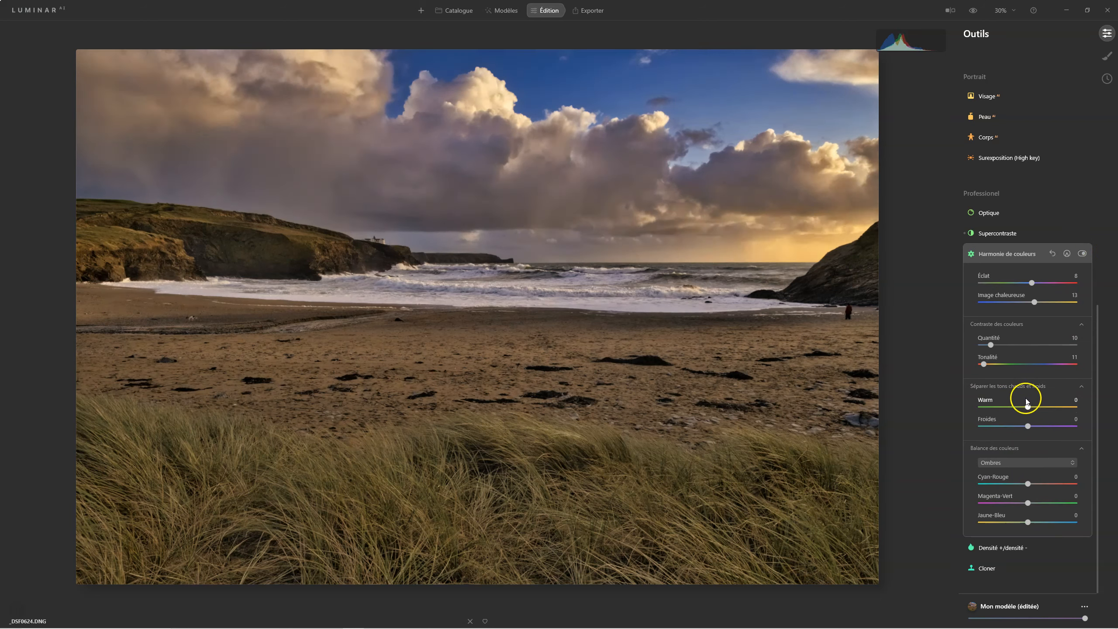
Try Warm at -55 in Séparer les tons chauds et froids, and set it to 7.
{"action": "left_click_drag", "start_coordinate": [1028, 408], "coordinate": [1002, 407]}
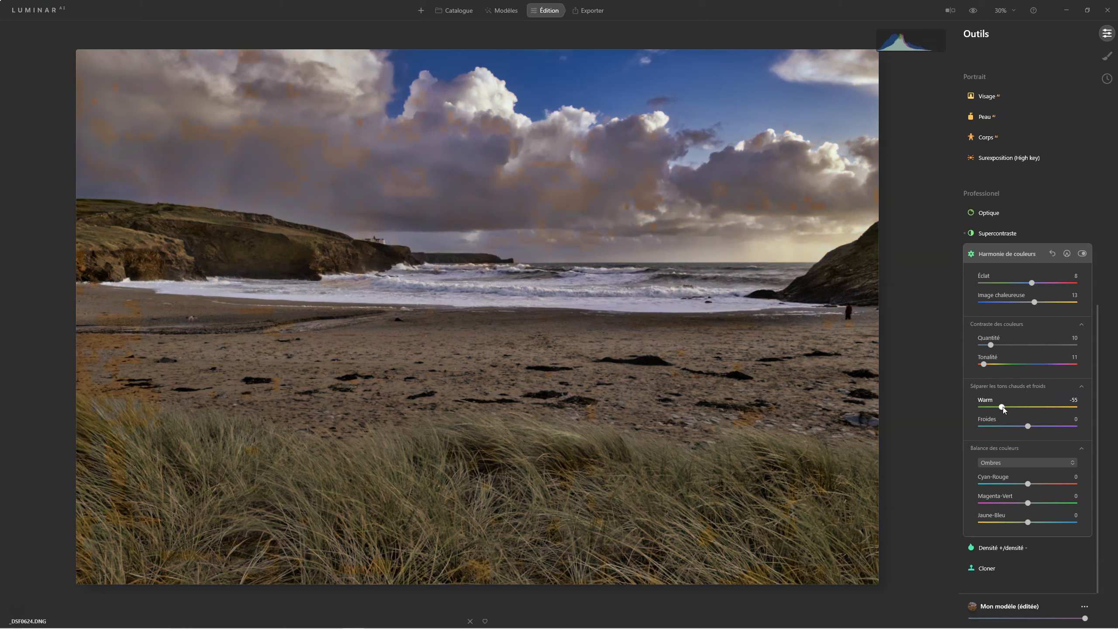
{"action": "left_click_drag", "start_coordinate": [1002, 409], "coordinate": [1036, 422]}
{"action": "double_click", "coordinate": [1036, 423]}
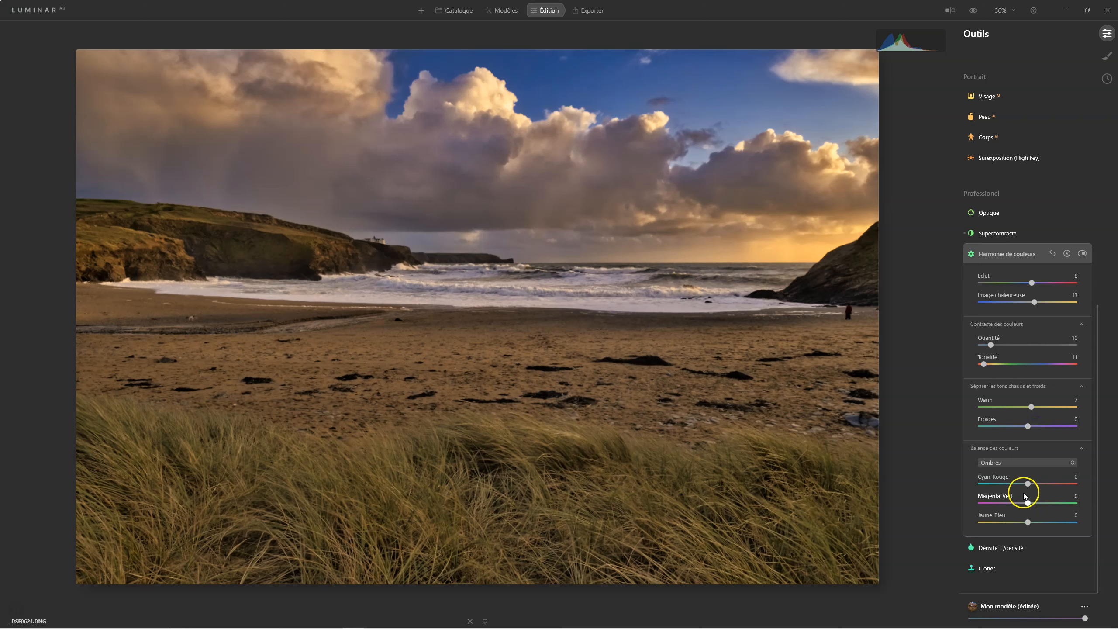
Try the Cyan-Rouge extremes of -100 and 100 for Ombres in Balance des couleurs.
{"action": "left_click", "coordinate": [1005, 464]}
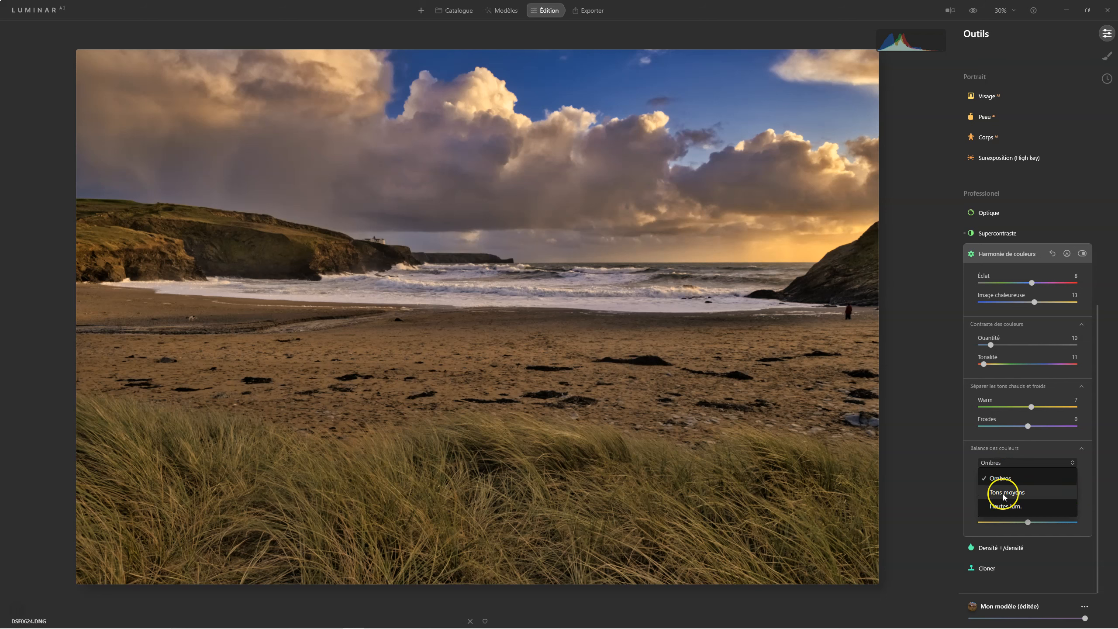
{"action": "left_click", "coordinate": [1005, 478]}
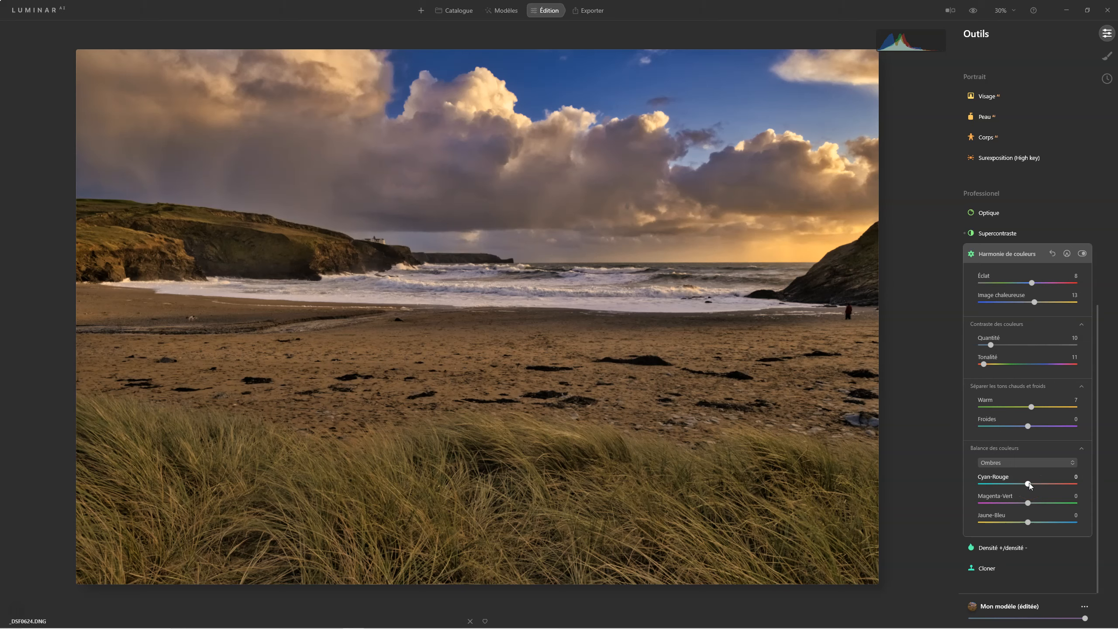
{"action": "left_click_drag", "start_coordinate": [1029, 483], "coordinate": [1015, 483]}
{"action": "left_click_drag", "start_coordinate": [1014, 484], "coordinate": [942, 485]}
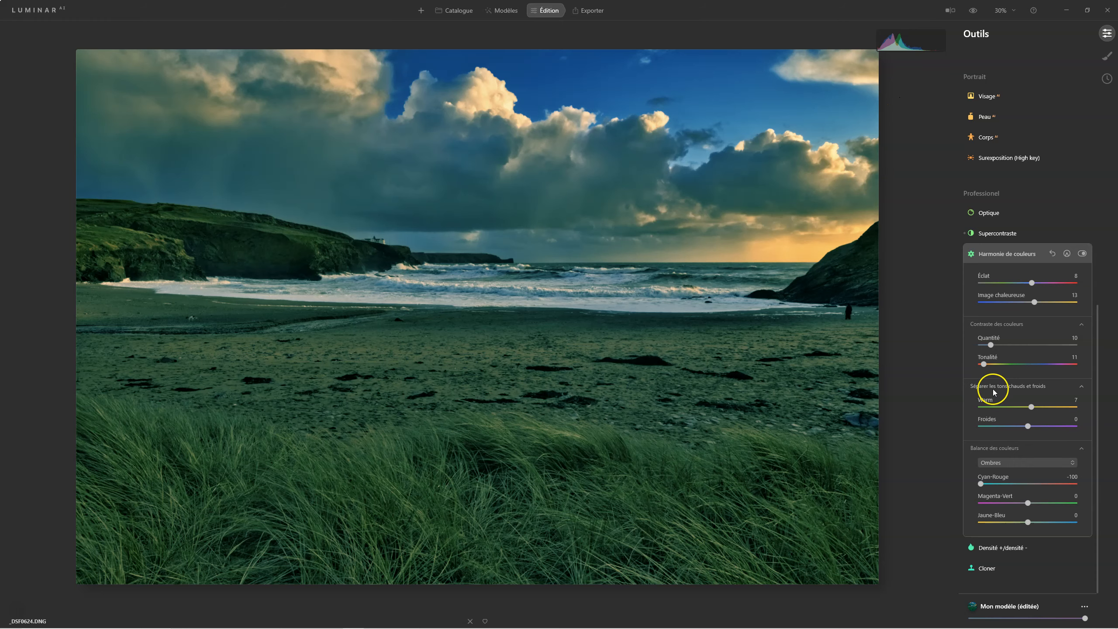
{"action": "left_click_drag", "start_coordinate": [981, 484], "coordinate": [1078, 484]}
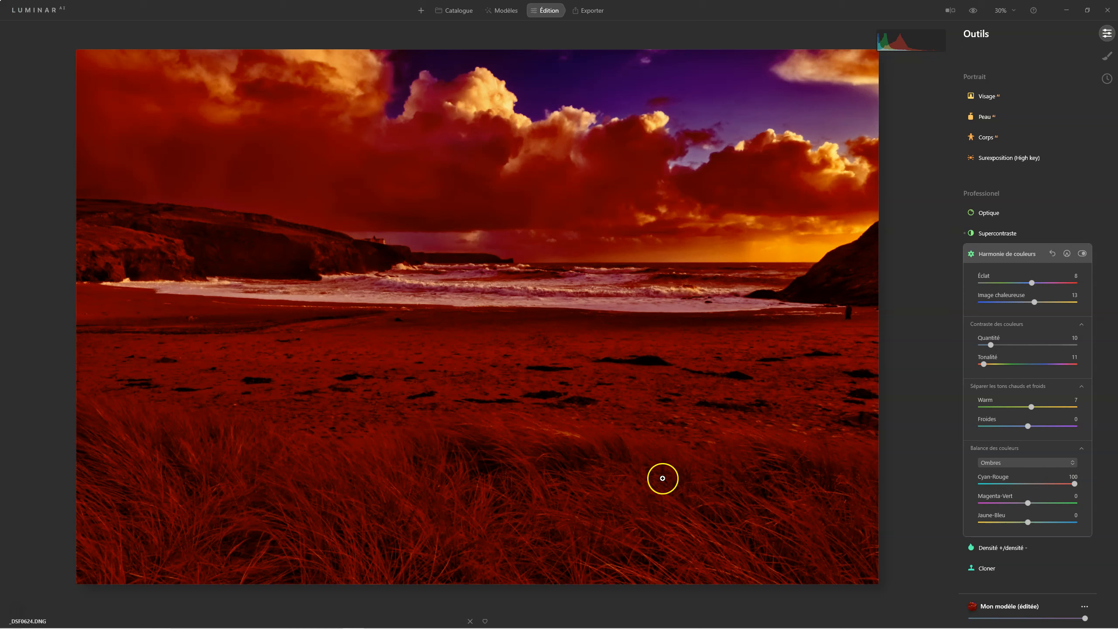
Set the Ombres colour balance to Cyan-Rouge -6 and shift Jaune-Bleu slightly towards blue.
{"action": "left_click_drag", "start_coordinate": [1074, 484], "coordinate": [1025, 484]}
{"action": "left_click", "coordinate": [1027, 485]}
{"action": "left_click", "coordinate": [1028, 504]}
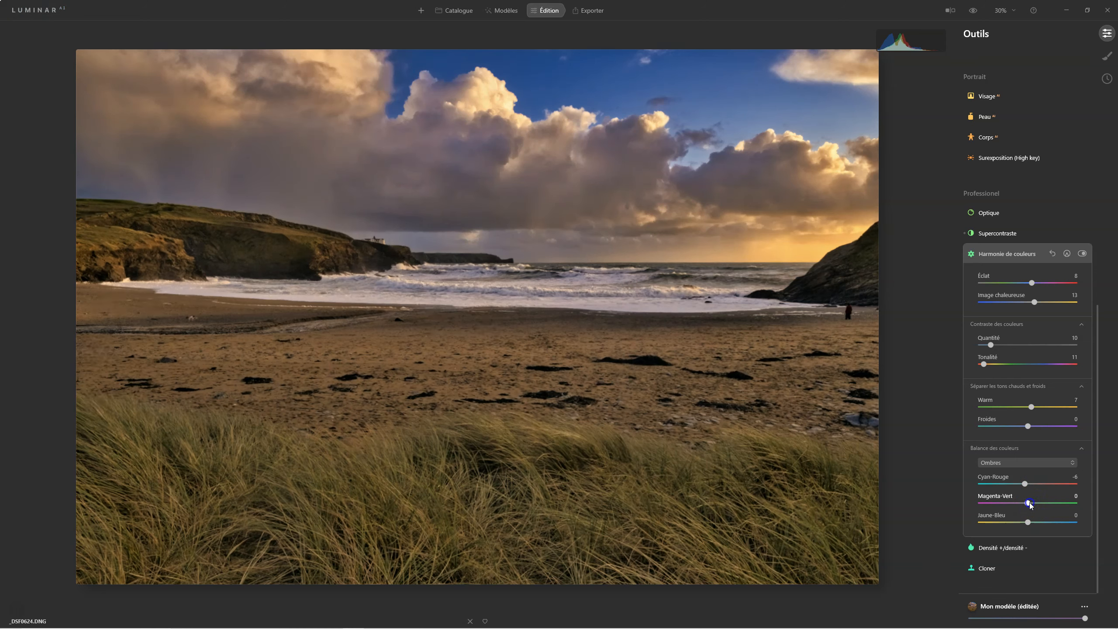
{"action": "left_click_drag", "start_coordinate": [1027, 522], "coordinate": [1035, 522]}
Set Cyan-Rouge to 6 for Hautes lum. and shift its balance slightly towards magenta and yellow.
{"action": "left_click", "coordinate": [1024, 463]}
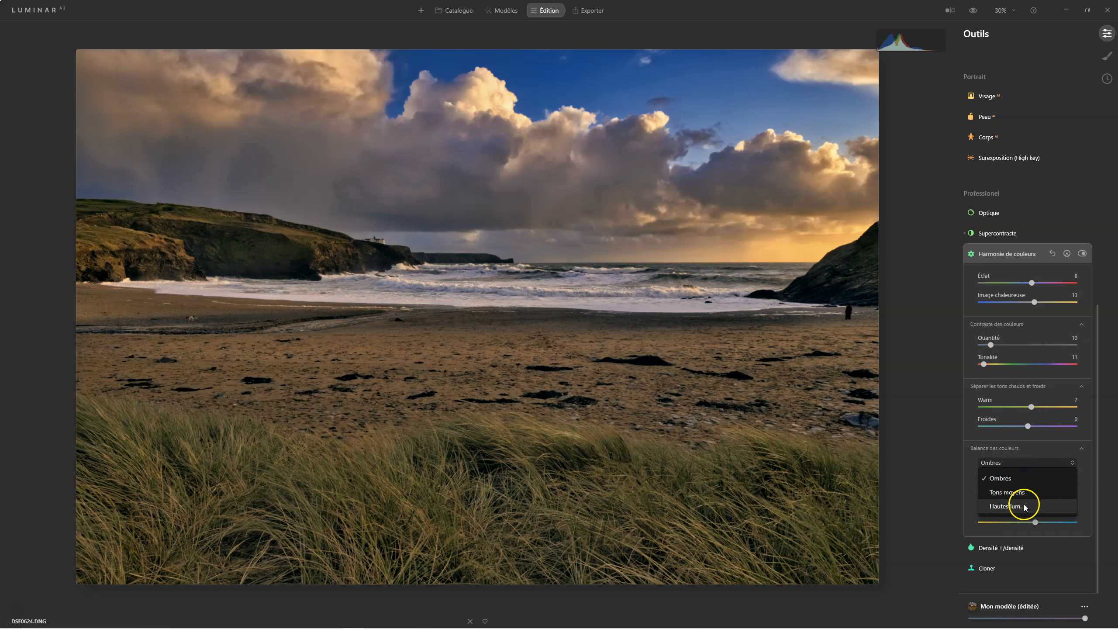
{"action": "left_click", "coordinate": [1005, 507]}
{"action": "left_click_drag", "start_coordinate": [1027, 484], "coordinate": [1031, 487]}
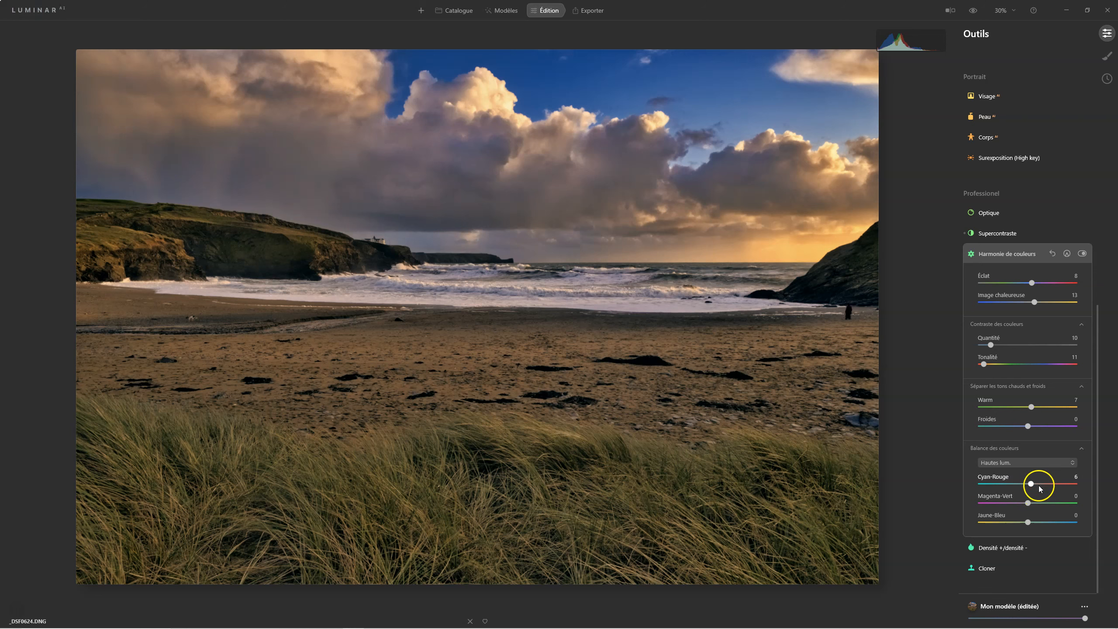
{"action": "left_click_drag", "start_coordinate": [1029, 505], "coordinate": [1024, 504]}
{"action": "left_click_drag", "start_coordinate": [1028, 523], "coordinate": [1024, 523]}
Set the Tons moyens colour balance to Cyan-Rouge -13, Magenta-Vert -10 and Jaune-Bleu 13.
{"action": "left_click", "coordinate": [1019, 462]}
{"action": "left_click", "coordinate": [1014, 493]}
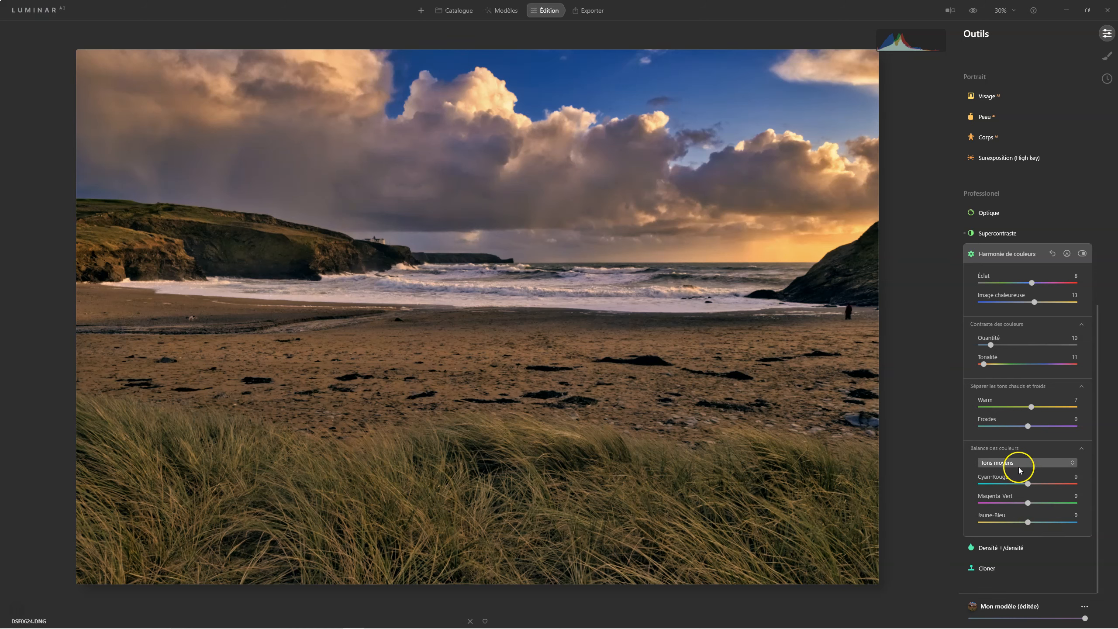
{"action": "left_click", "coordinate": [1023, 482]}
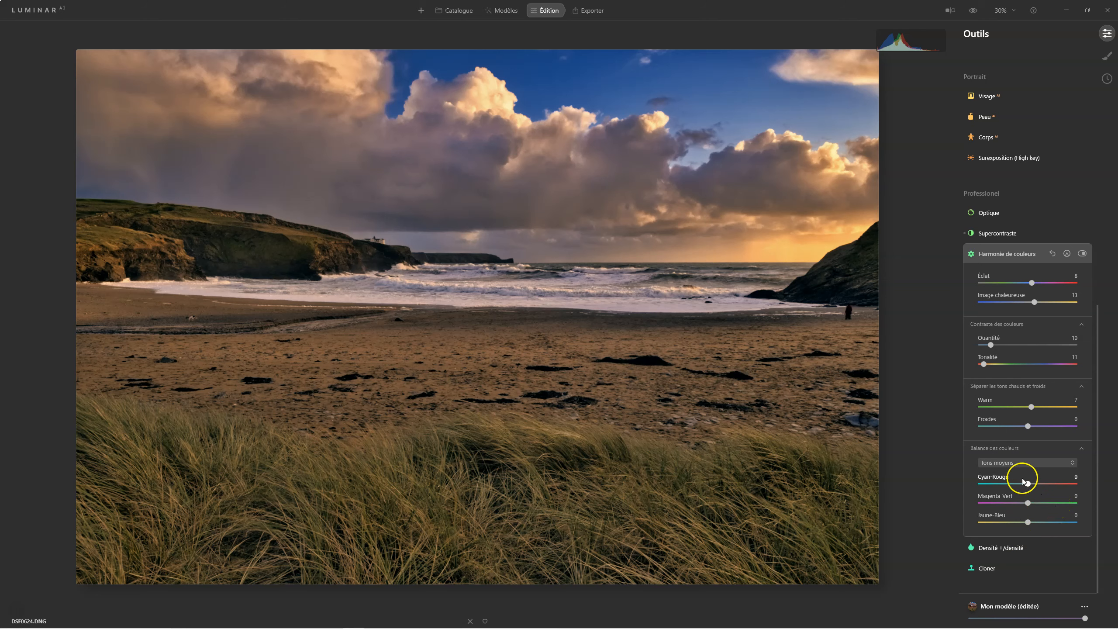
{"action": "left_click_drag", "start_coordinate": [1026, 484], "coordinate": [1021, 483]}
{"action": "left_click", "coordinate": [1027, 502]}
{"action": "left_click_drag", "start_coordinate": [1027, 504], "coordinate": [1023, 504]}
{"action": "left_click_drag", "start_coordinate": [1027, 522], "coordinate": [1037, 521]}
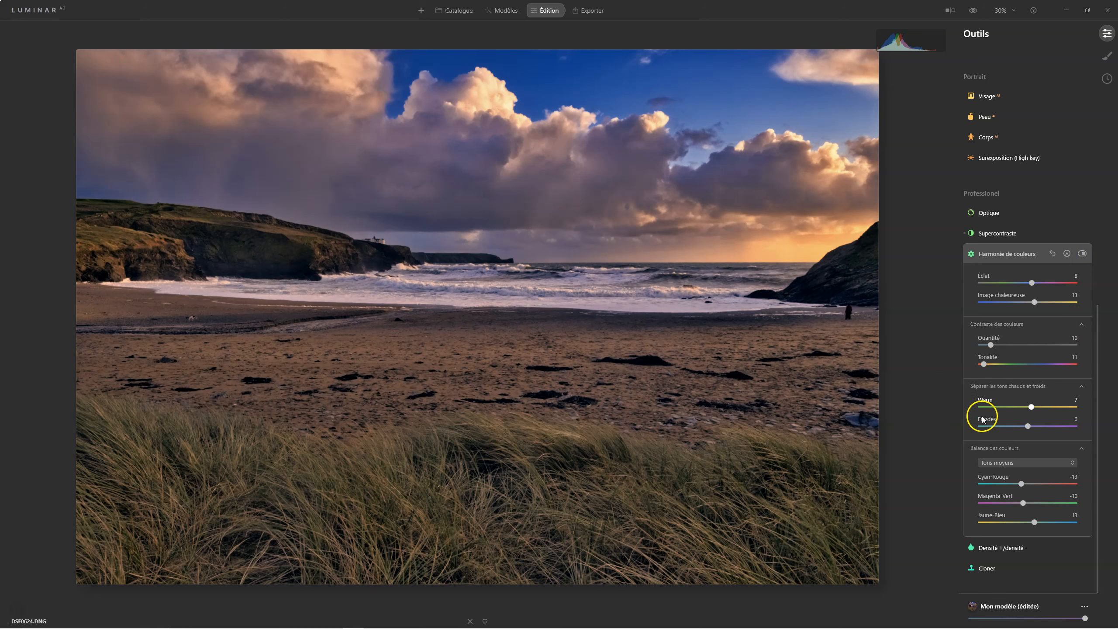
Lower Warm to -51 in Séparer les tons chauds et froids.
{"action": "left_click", "coordinate": [1031, 407]}
{"action": "left_click_drag", "start_coordinate": [1033, 408], "coordinate": [1028, 408]}
{"action": "left_click_drag", "start_coordinate": [1027, 407], "coordinate": [1004, 408]}
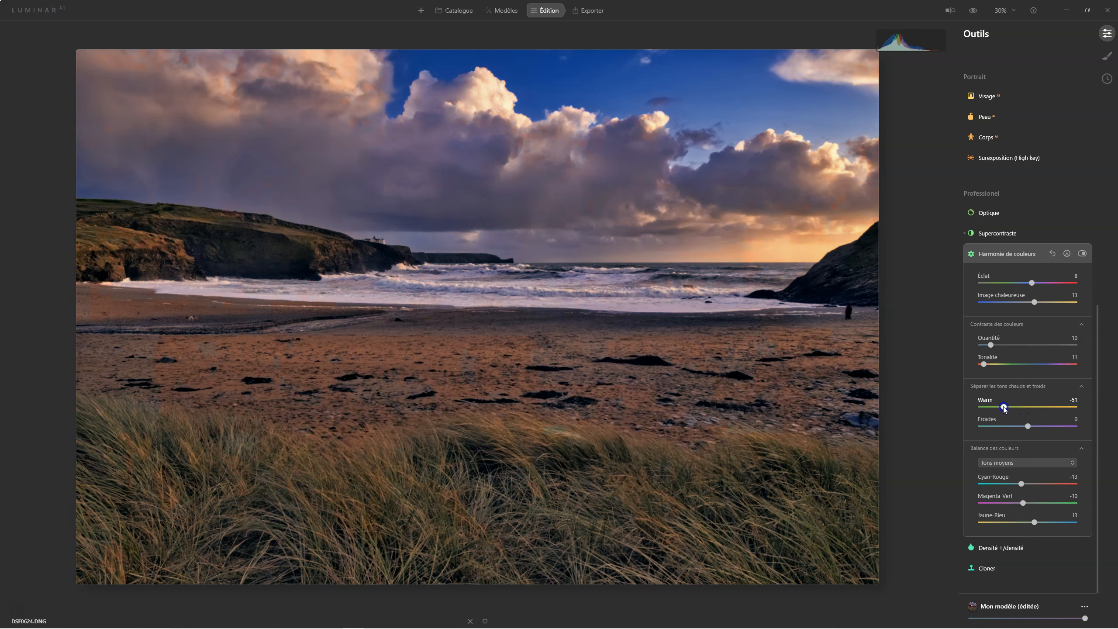
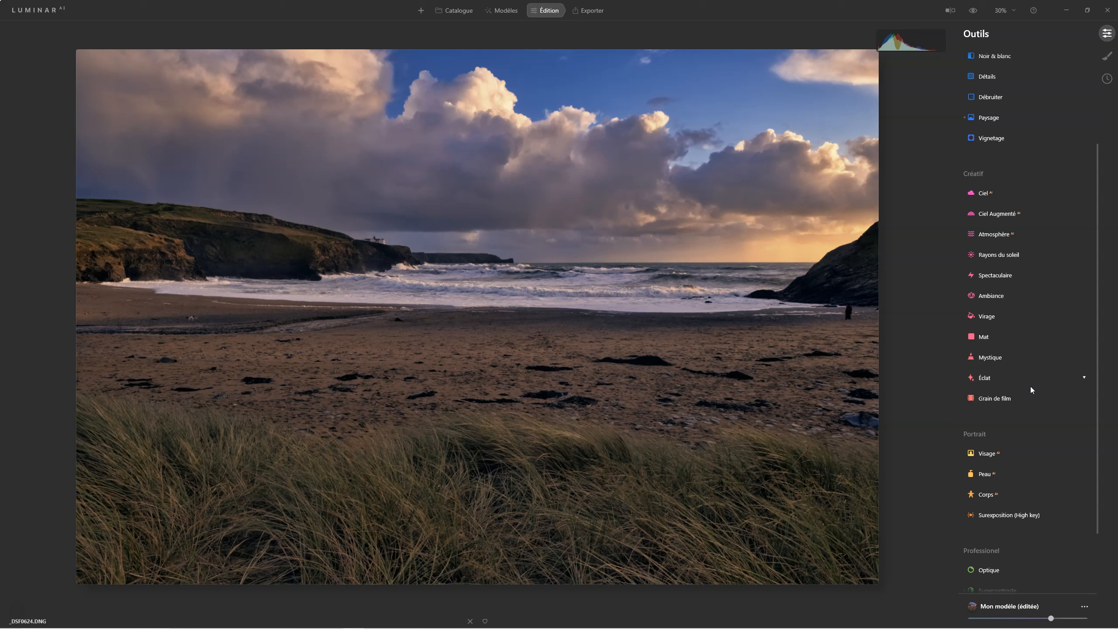
Try Spectaculaire with Quantité 35, compare the photo with and without it, and reset the tool.
{"action": "left_click", "coordinate": [996, 276]}
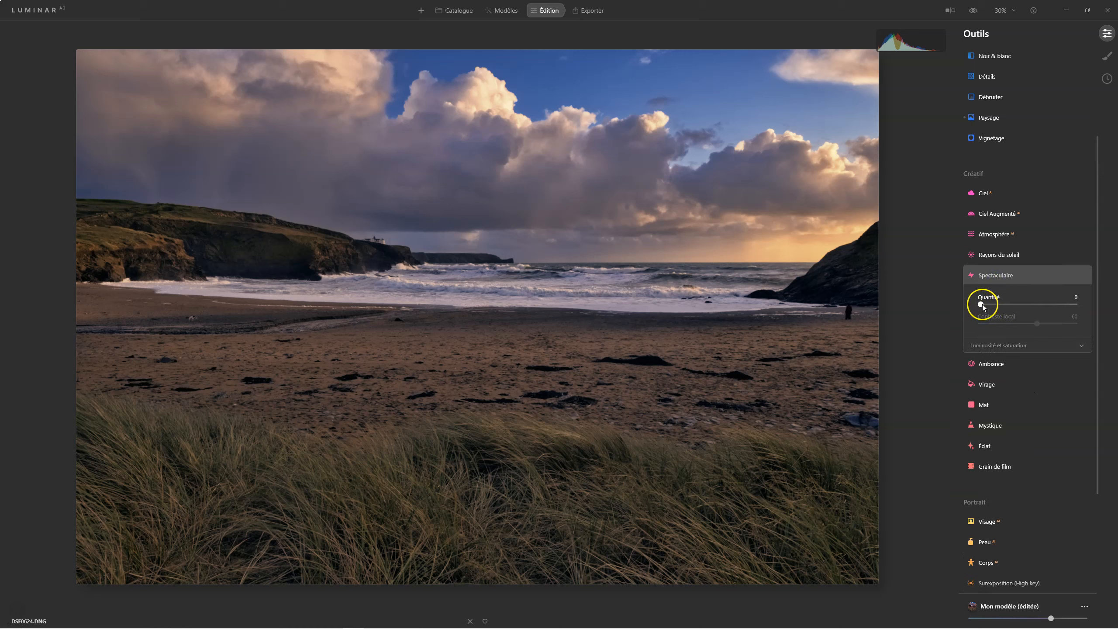
{"action": "left_click_drag", "start_coordinate": [983, 304], "coordinate": [1017, 306]}
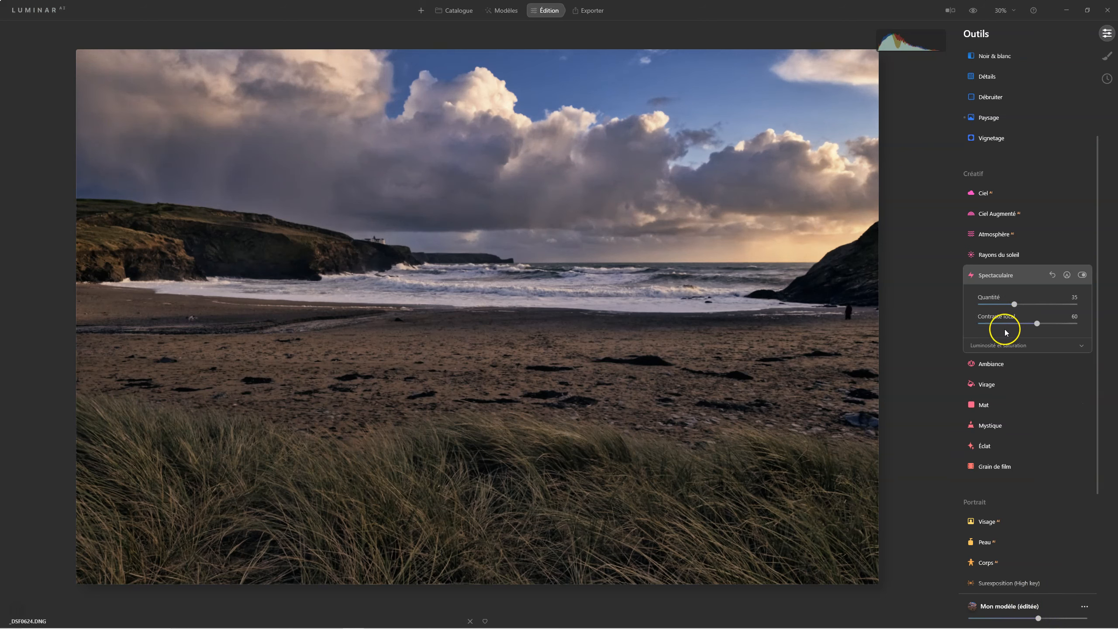
{"action": "left_click", "coordinate": [1083, 276]}
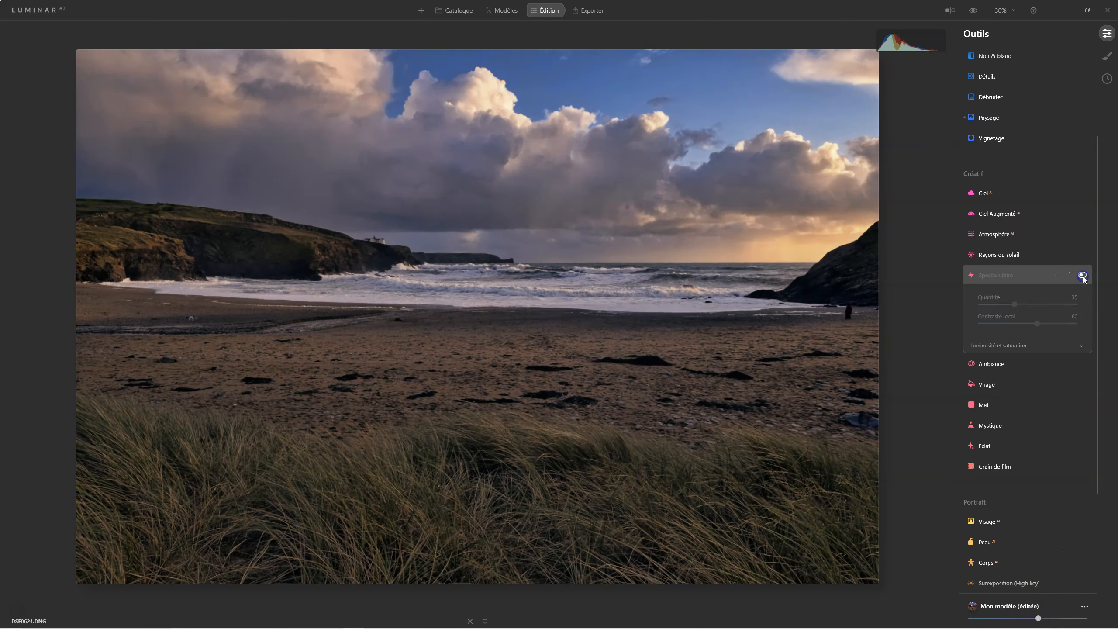
{"action": "left_click", "coordinate": [1082, 276]}
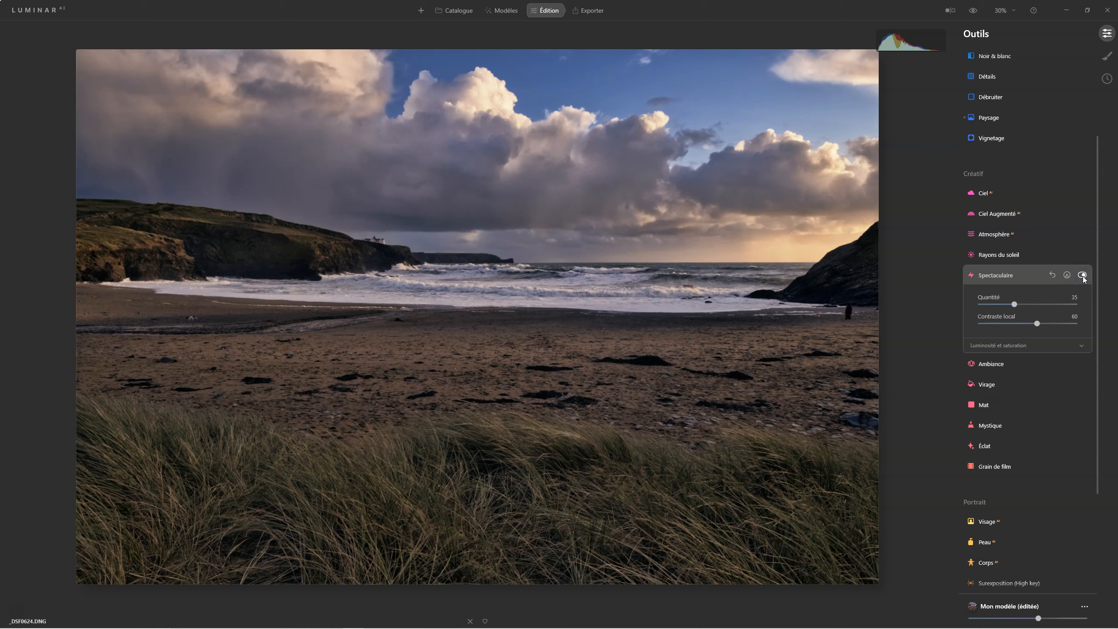
{"action": "left_click", "coordinate": [1083, 276]}
{"action": "left_click", "coordinate": [1082, 276]}
{"action": "left_click", "coordinate": [1051, 277]}
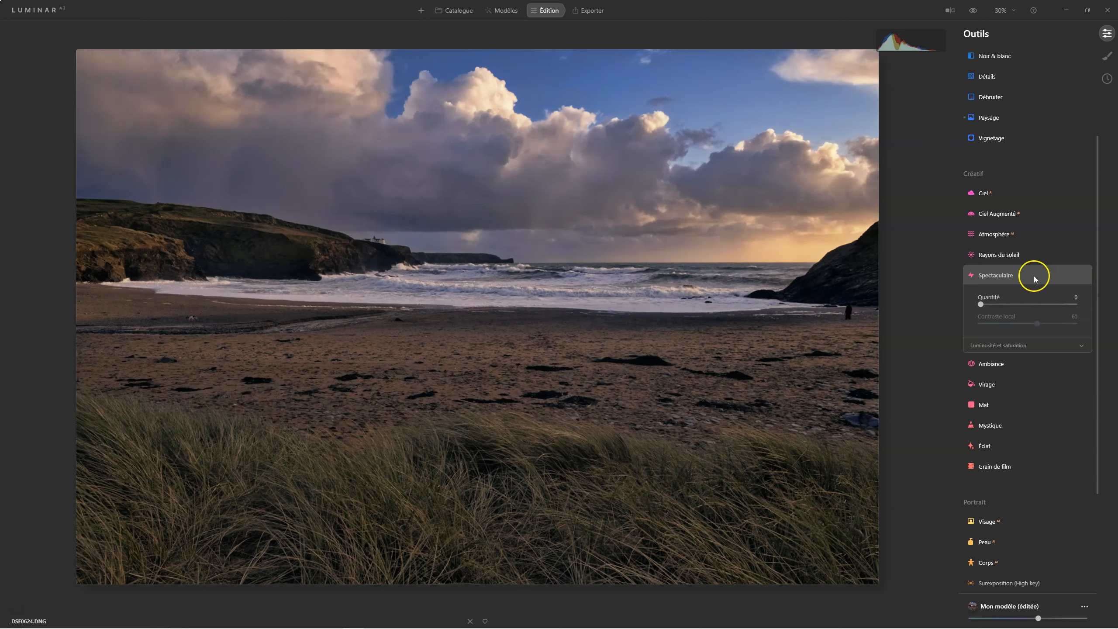
Add the Éclat effect with Flou artistique at Quantité 65 and show its advanced settings.
{"action": "left_click", "coordinate": [998, 274]}
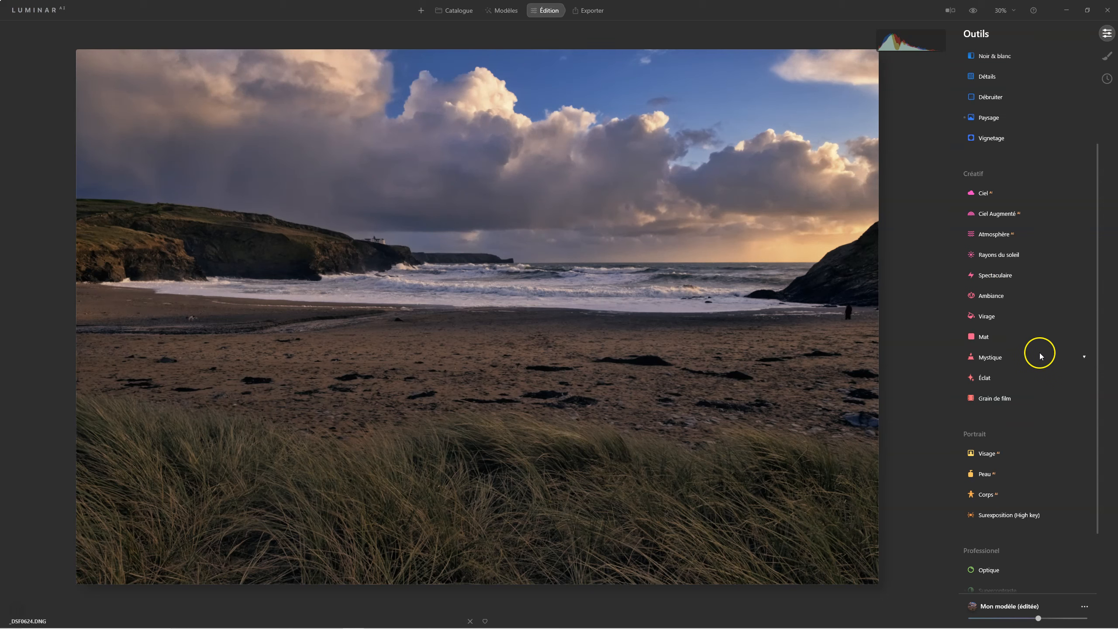
{"action": "left_click", "coordinate": [986, 378]}
{"action": "left_click_drag", "start_coordinate": [980, 421], "coordinate": [1021, 423]}
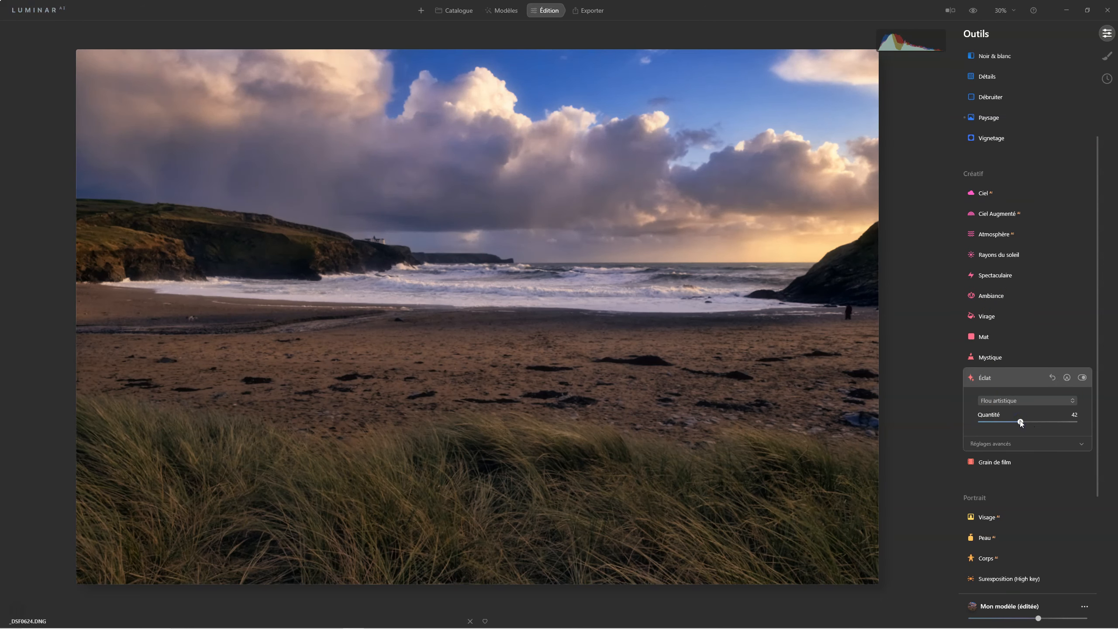
{"action": "left_click", "coordinate": [997, 444]}
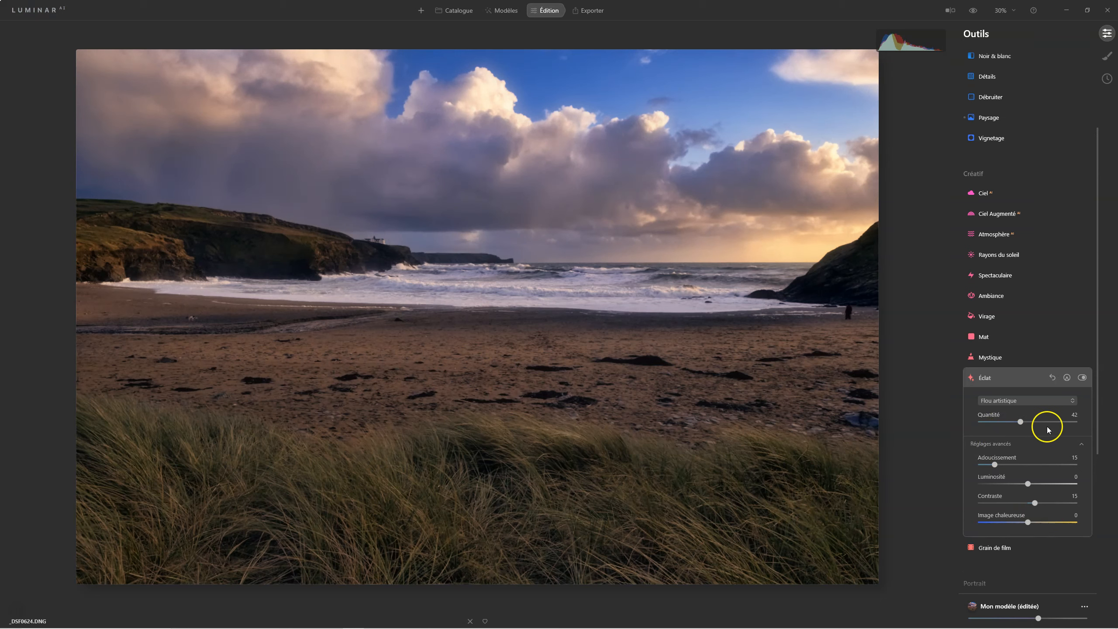
{"action": "left_click_drag", "start_coordinate": [1023, 421], "coordinate": [1032, 418]}
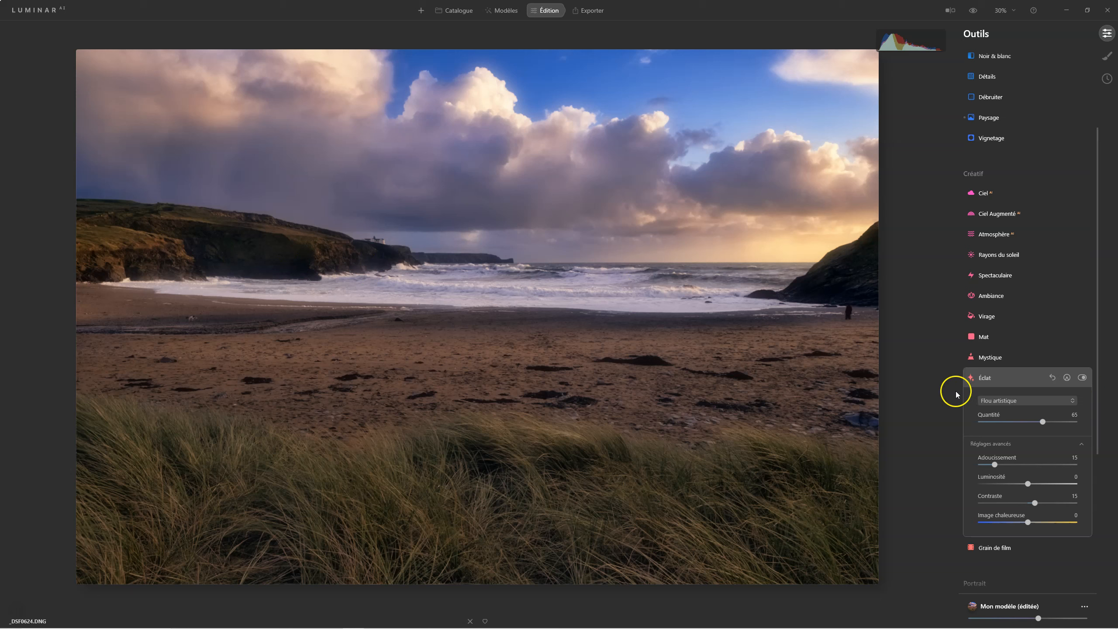
Erase the Éclat effect from the dark cliffs on both sides of the bay using a paint mask with Rayon 52.
{"action": "left_click", "coordinate": [1066, 378]}
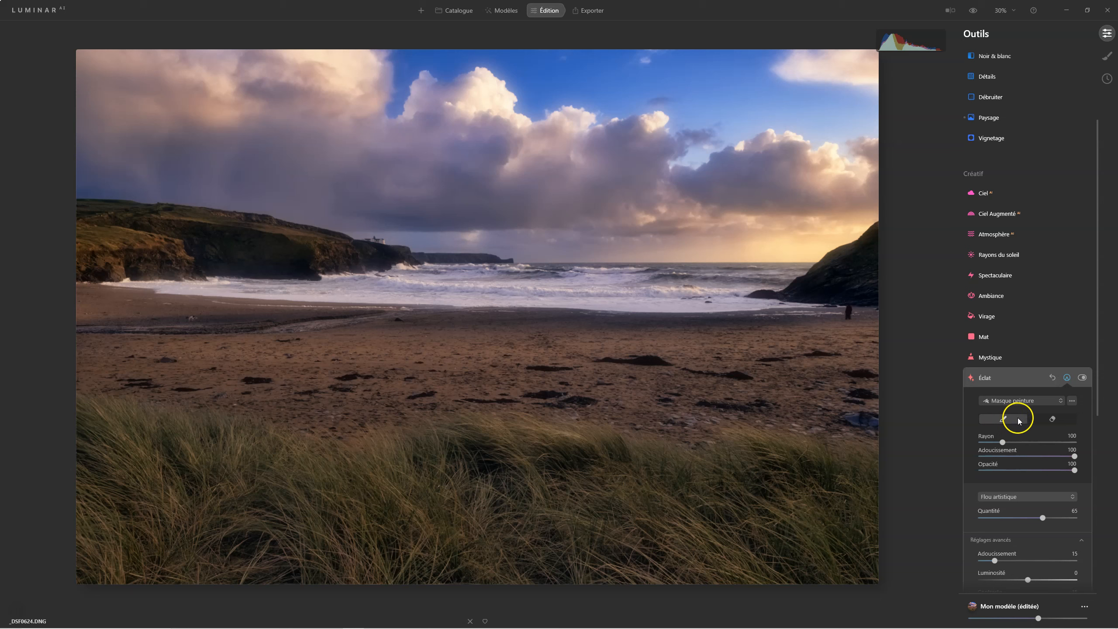
{"action": "left_click", "coordinate": [1044, 418]}
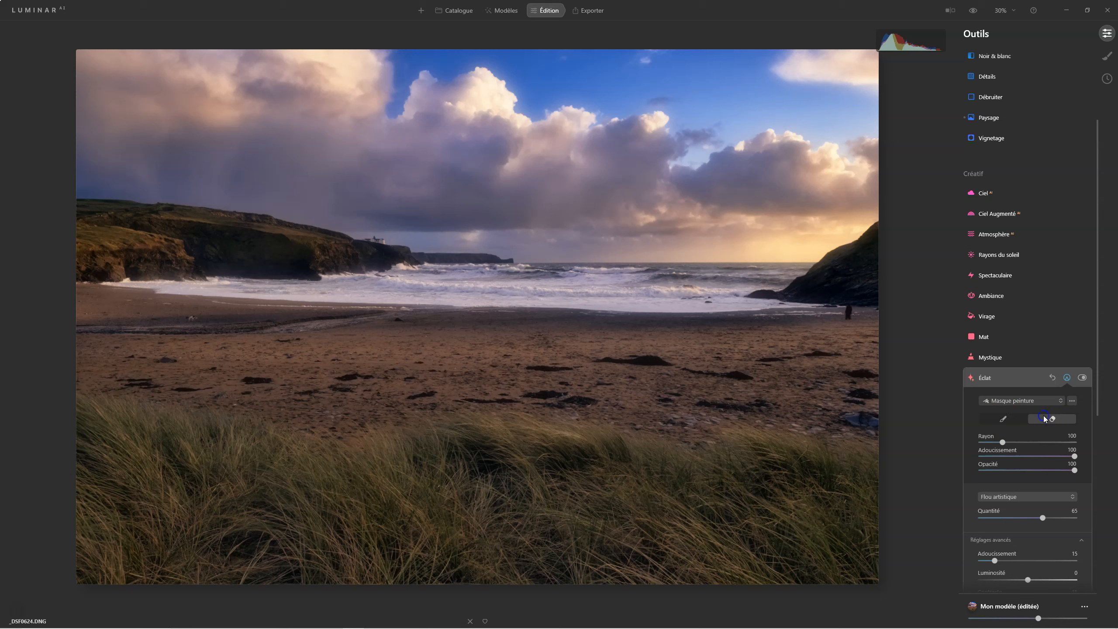
{"action": "key", "text": "bracketleft"}
{"action": "key", "text": "bracketleft"}
{"action": "key", "text": "bracketleft"}
{"action": "key", "text": "bracketleft"}
{"action": "key", "text": "bracketleft"}
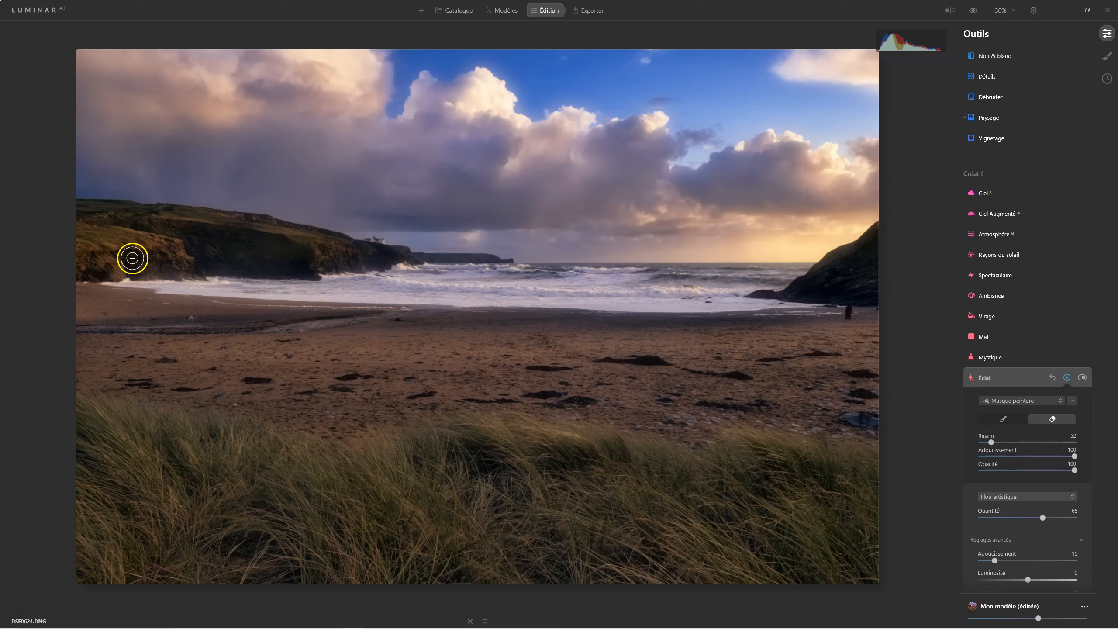
{"action": "mouse_move", "coordinate": [95, 254]}
{"action": "left_mouse_down"}
{"action": "mouse_move", "coordinate": [112, 252]}
{"action": "mouse_move", "coordinate": [80, 223]}
{"action": "mouse_move", "coordinate": [277, 240]}
{"action": "mouse_move", "coordinate": [180, 245]}
{"action": "mouse_move", "coordinate": [127, 262]}
{"action": "mouse_move", "coordinate": [80, 254]}
{"action": "mouse_move", "coordinate": [75, 215]}
{"action": "mouse_move", "coordinate": [336, 254]}
{"action": "mouse_move", "coordinate": [72, 220]}
{"action": "mouse_move", "coordinate": [142, 265]}
{"action": "mouse_move", "coordinate": [258, 260]}
{"action": "left_mouse_up"}
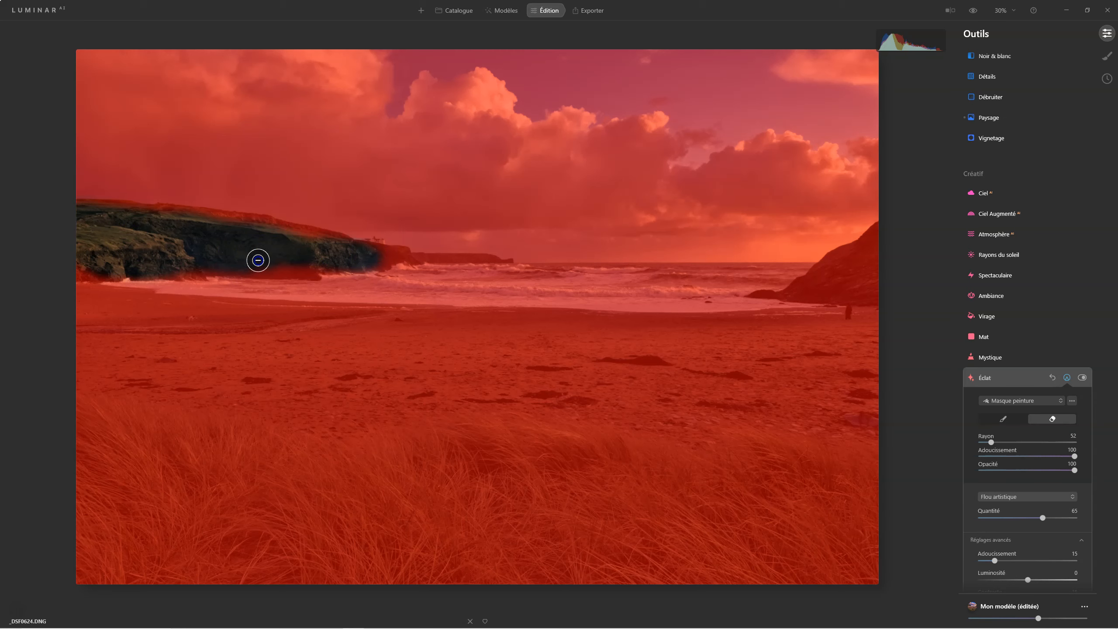
{"action": "mouse_move", "coordinate": [413, 265]}
{"action": "left_mouse_down"}
{"action": "mouse_move", "coordinate": [490, 283]}
{"action": "mouse_move", "coordinate": [28, 263]}
{"action": "mouse_move", "coordinate": [486, 268]}
{"action": "mouse_move", "coordinate": [317, 250]}
{"action": "mouse_move", "coordinate": [436, 251]}
{"action": "mouse_move", "coordinate": [617, 287]}
{"action": "mouse_move", "coordinate": [796, 354]}
{"action": "mouse_move", "coordinate": [875, 302]}
{"action": "mouse_move", "coordinate": [861, 253]}
{"action": "mouse_move", "coordinate": [841, 290]}
{"action": "mouse_move", "coordinate": [844, 270]}
{"action": "mouse_move", "coordinate": [814, 285]}
{"action": "mouse_move", "coordinate": [862, 260]}
{"action": "mouse_move", "coordinate": [801, 298]}
{"action": "mouse_move", "coordinate": [849, 283]}
{"action": "left_mouse_up"}
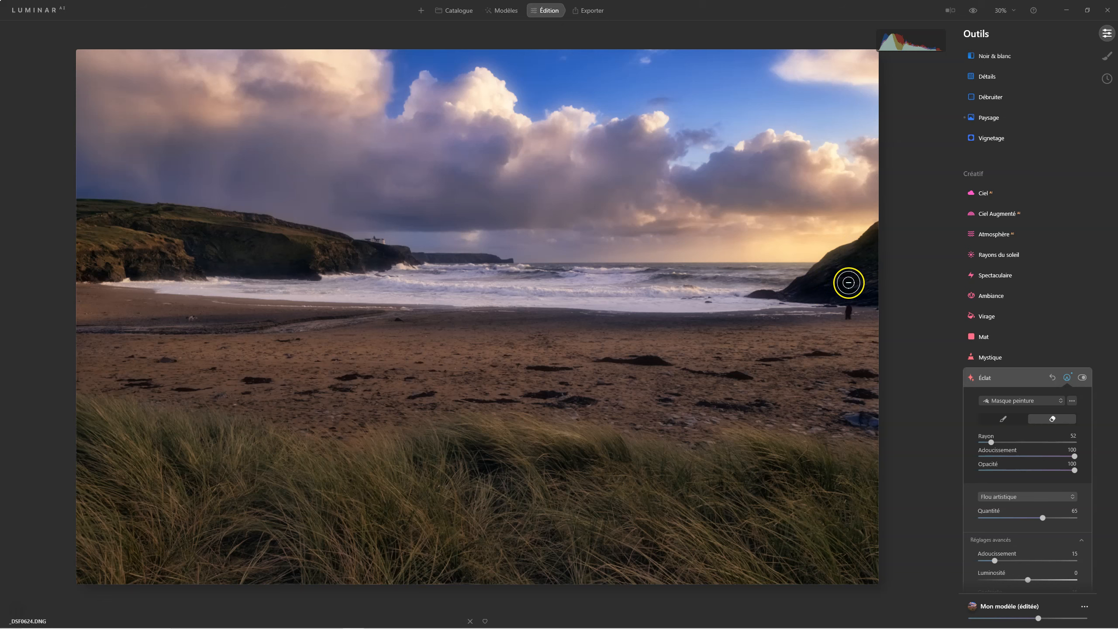
Compare the photo with and without the Éclat effect, and close the tool.
{"action": "left_click", "coordinate": [1081, 377]}
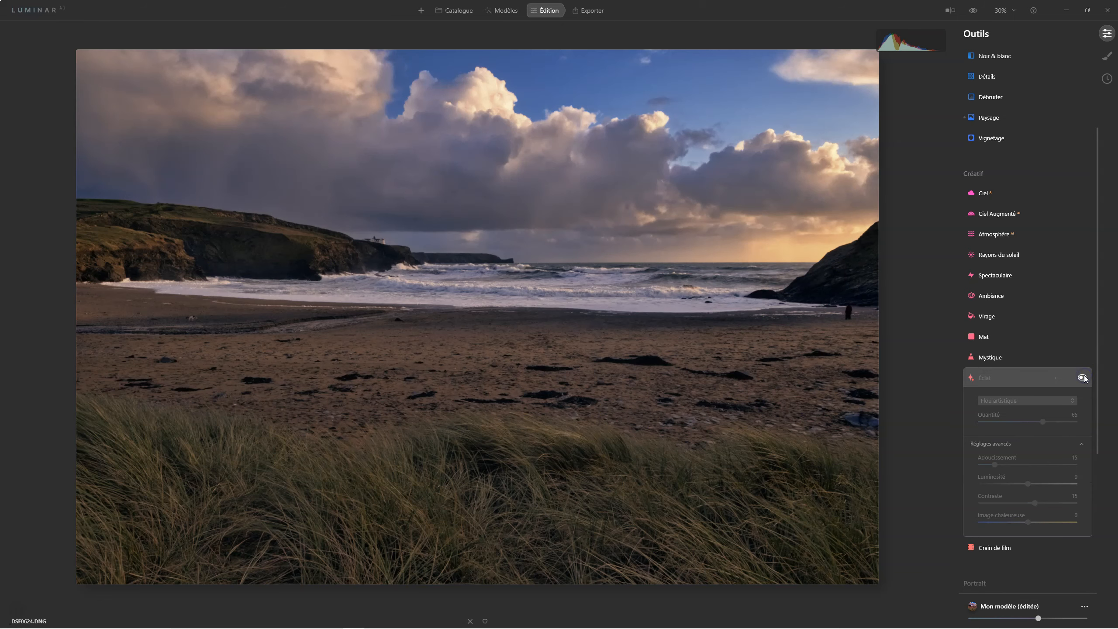
{"action": "left_click", "coordinate": [1082, 378]}
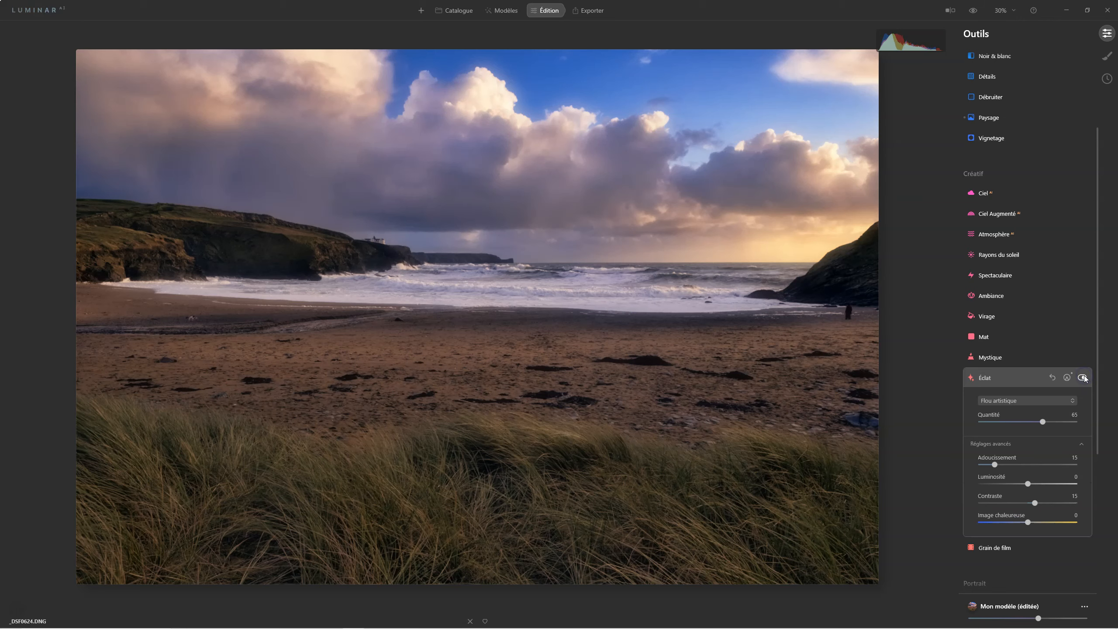
{"action": "left_click", "coordinate": [1083, 378]}
{"action": "left_click", "coordinate": [1082, 377]}
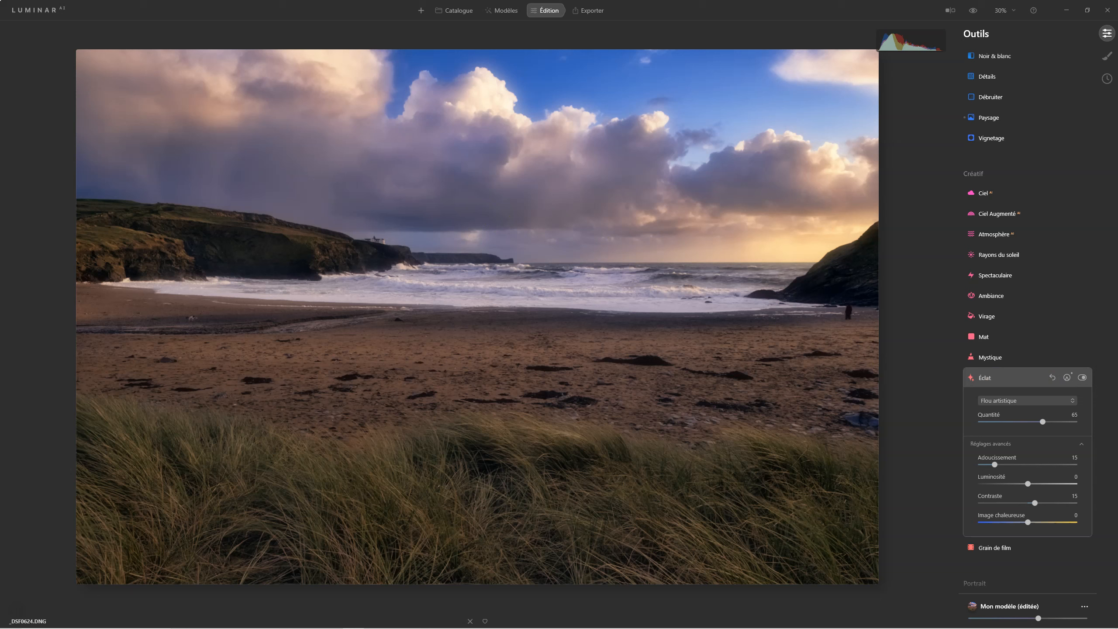
{"action": "left_click", "coordinate": [989, 378]}
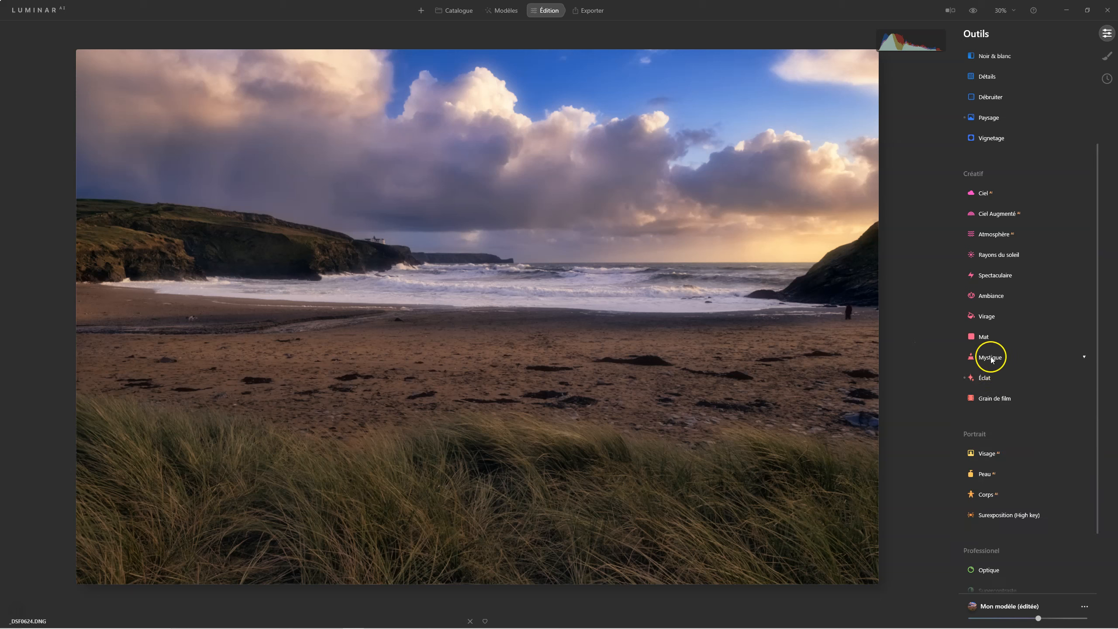
Add the Mystique effect to the photo with Quantité 37.
{"action": "left_click", "coordinate": [990, 358]}
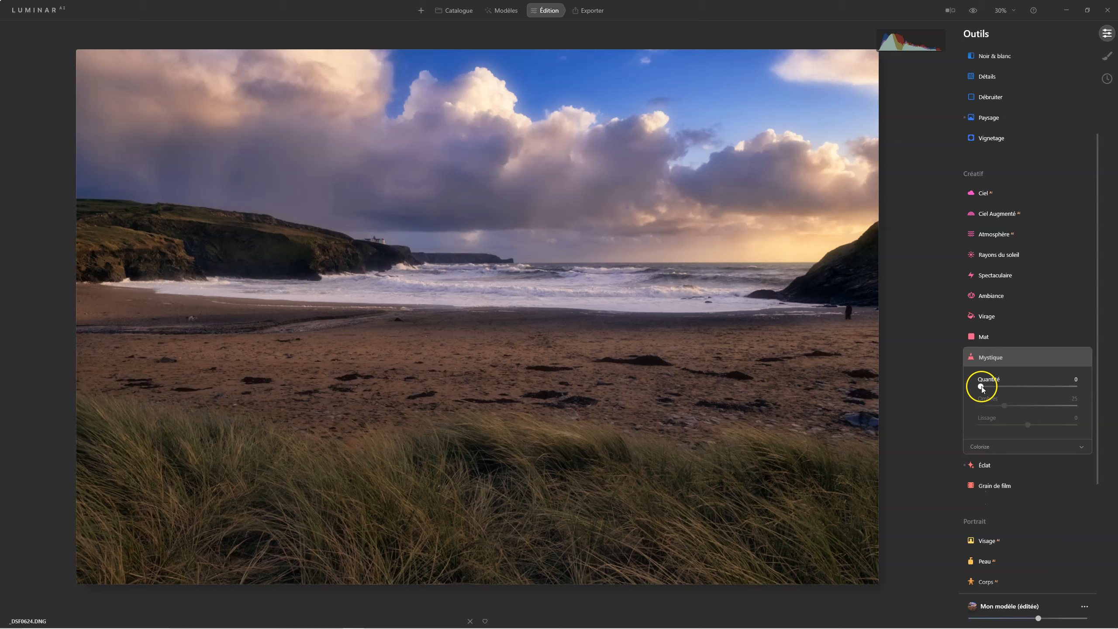
{"action": "left_click_drag", "start_coordinate": [981, 386], "coordinate": [995, 385]}
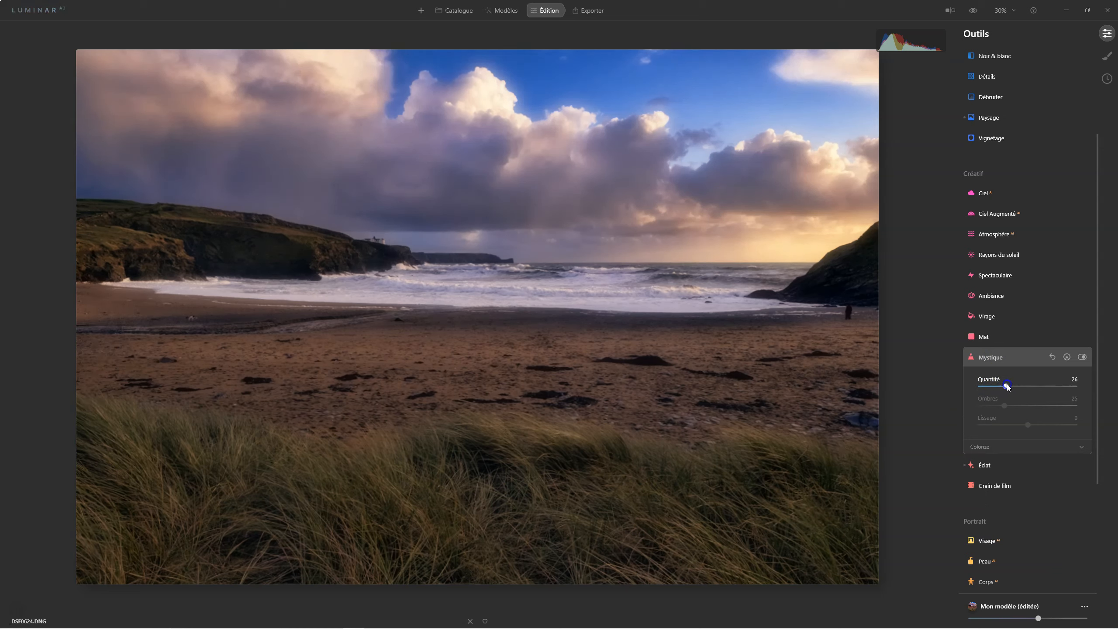
{"action": "left_click_drag", "start_coordinate": [1017, 386], "coordinate": [1017, 386]}
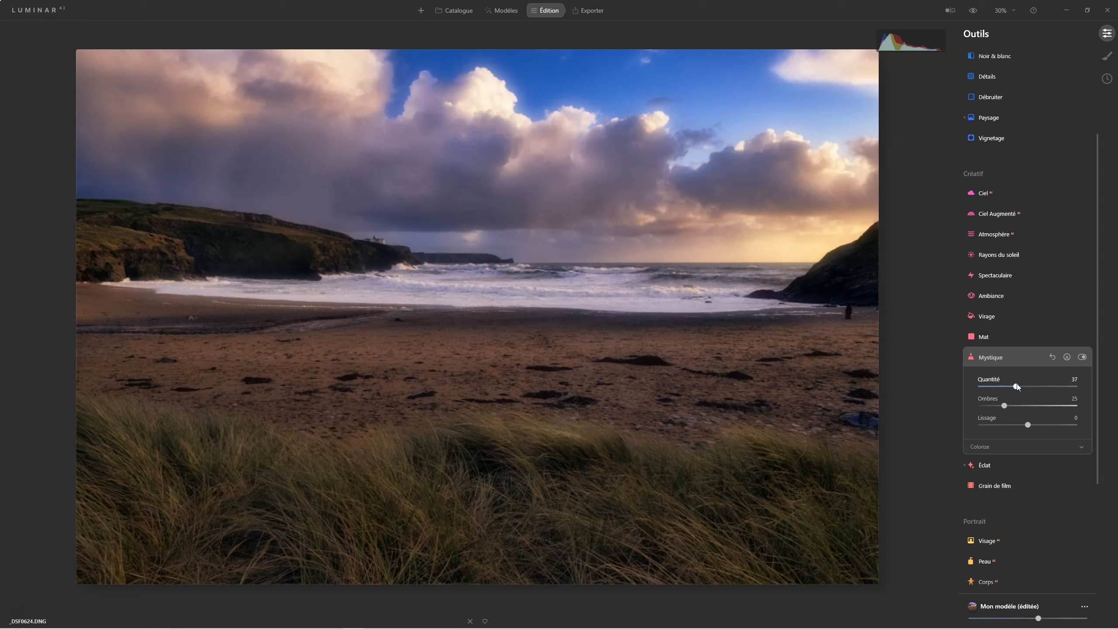
Copy the paint mask from Éclat and paste it onto the Mystique effect.
{"action": "left_click", "coordinate": [1067, 358]}
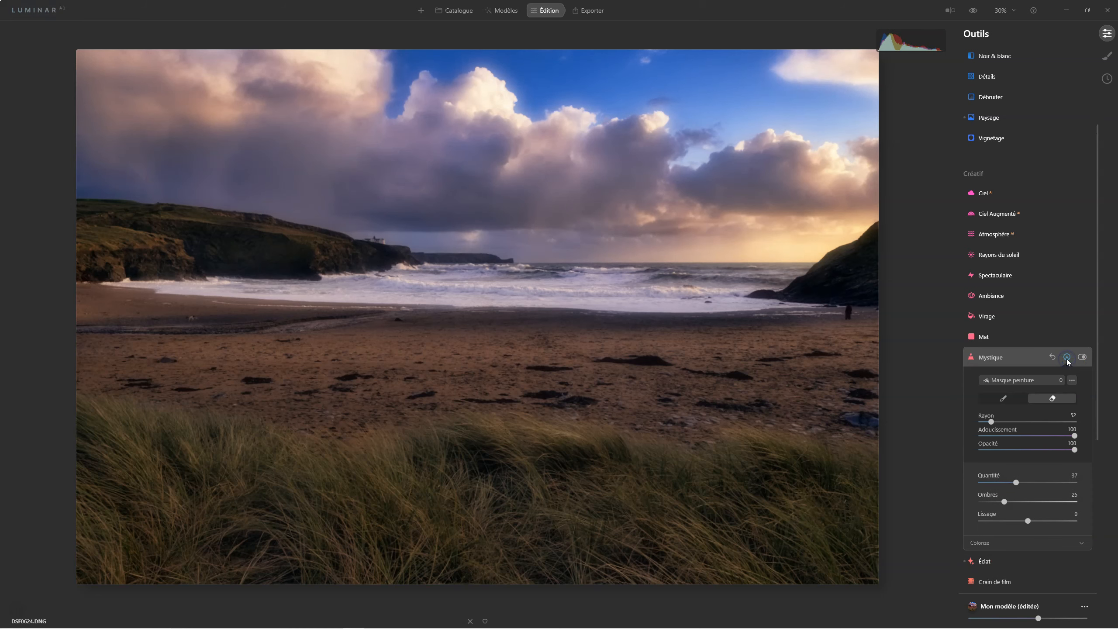
{"action": "left_click", "coordinate": [1067, 358]}
{"action": "left_click", "coordinate": [986, 463]}
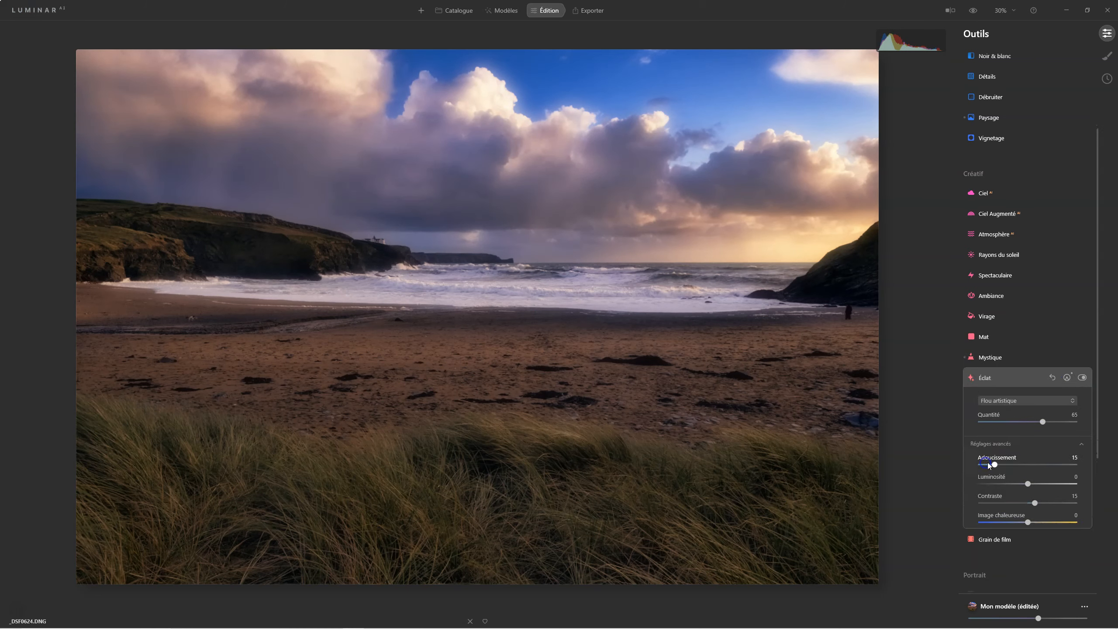
{"action": "left_click", "coordinate": [1067, 378]}
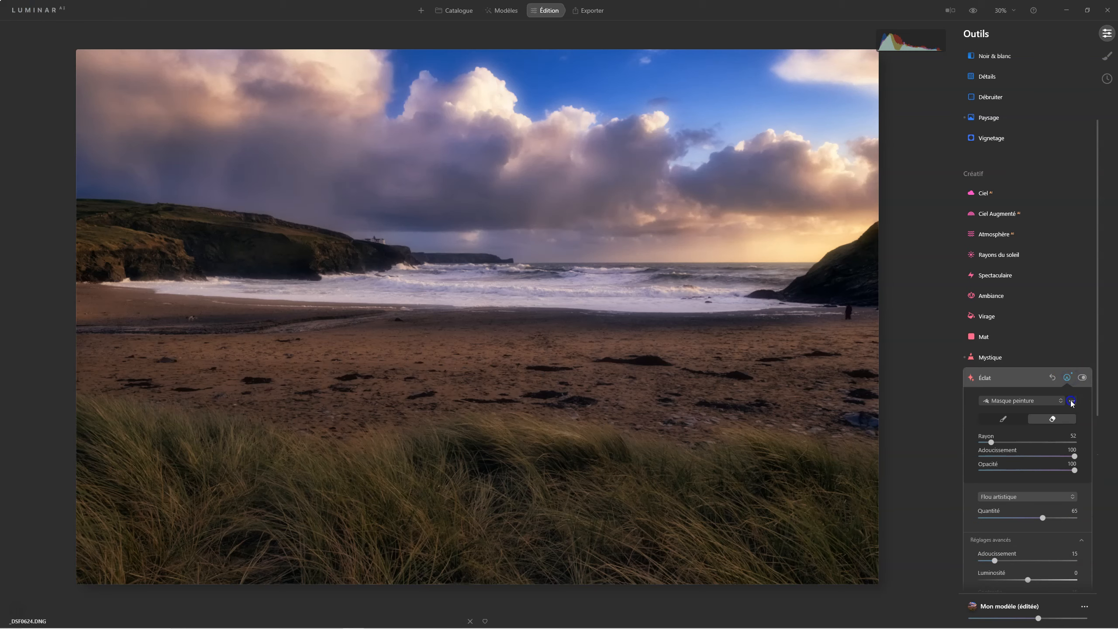
{"action": "left_click", "coordinate": [1071, 401]}
{"action": "left_click", "coordinate": [1069, 458]}
{"action": "left_click", "coordinate": [1006, 357]}
{"action": "left_click", "coordinate": [1066, 358]}
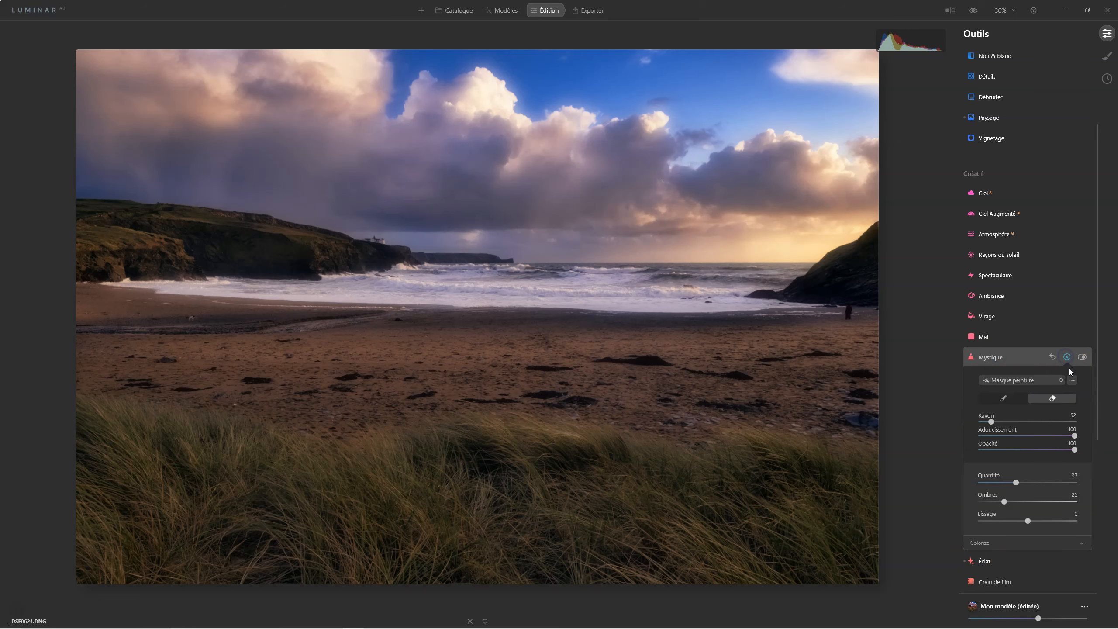
{"action": "left_click", "coordinate": [1072, 379]}
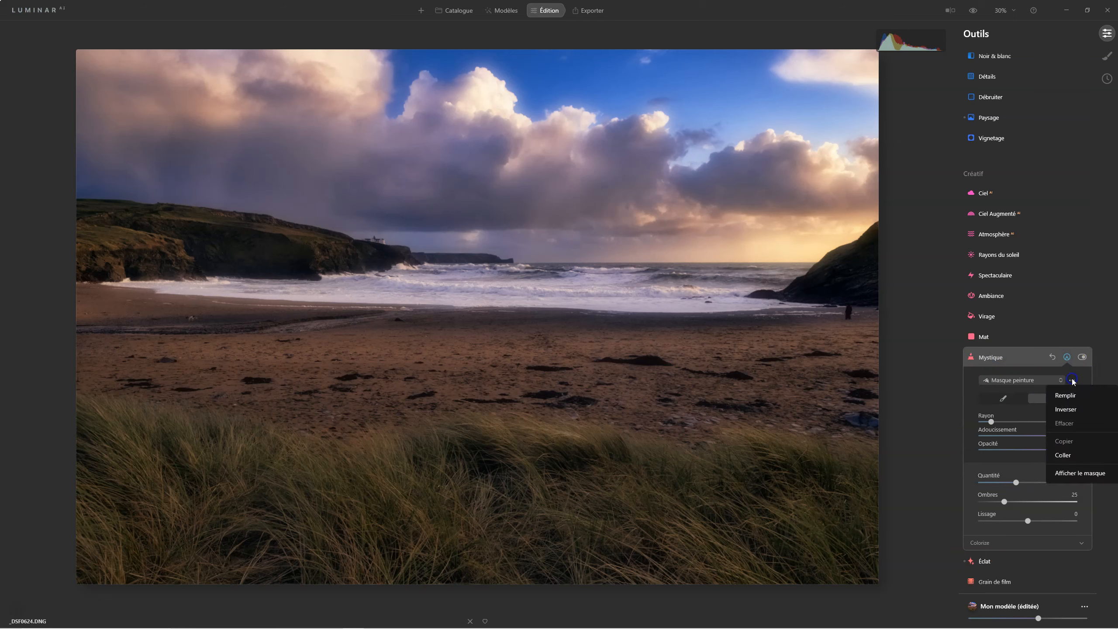
{"action": "left_click", "coordinate": [1062, 456]}
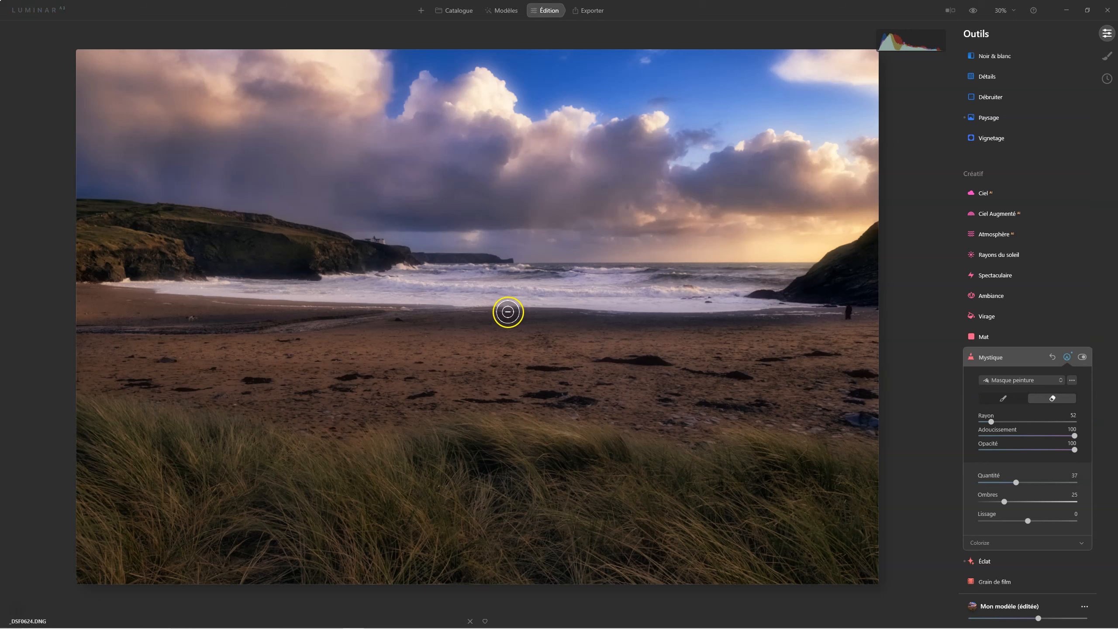
{"action": "left_click", "coordinate": [992, 360]}
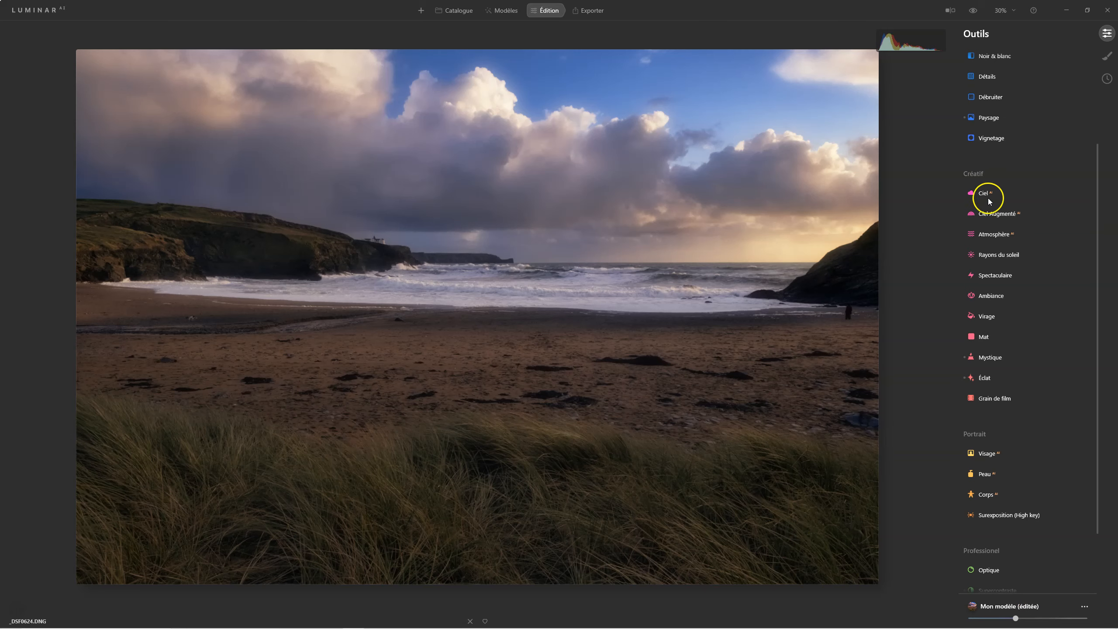
Compare the edited photo with the original several times.
{"action": "left_click", "coordinate": [971, 10]}
{"action": "left_click", "coordinate": [971, 11]}
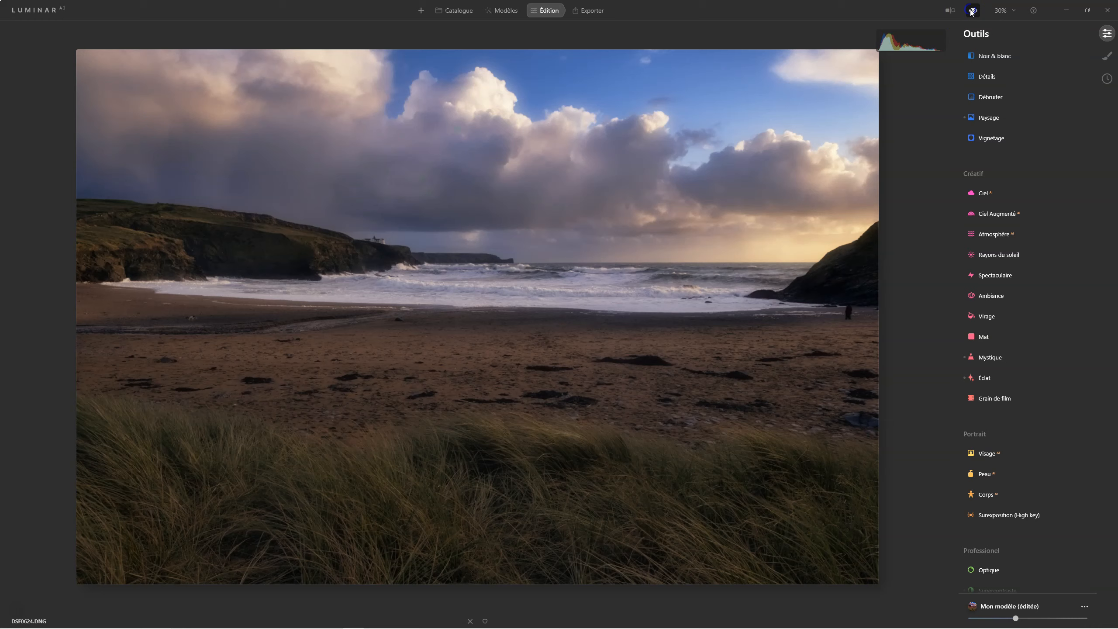
{"action": "left_click", "coordinate": [971, 11]}
{"action": "left_click", "coordinate": [971, 11]}
{"action": "left_click", "coordinate": [971, 10]}
{"action": "left_click", "coordinate": [971, 10]}
Add a vignette centred on the bright horizon beside the right-hand cliff, with Quantité -53, Taille 0 and Progressivité 100.
{"action": "left_click", "coordinate": [993, 138]}
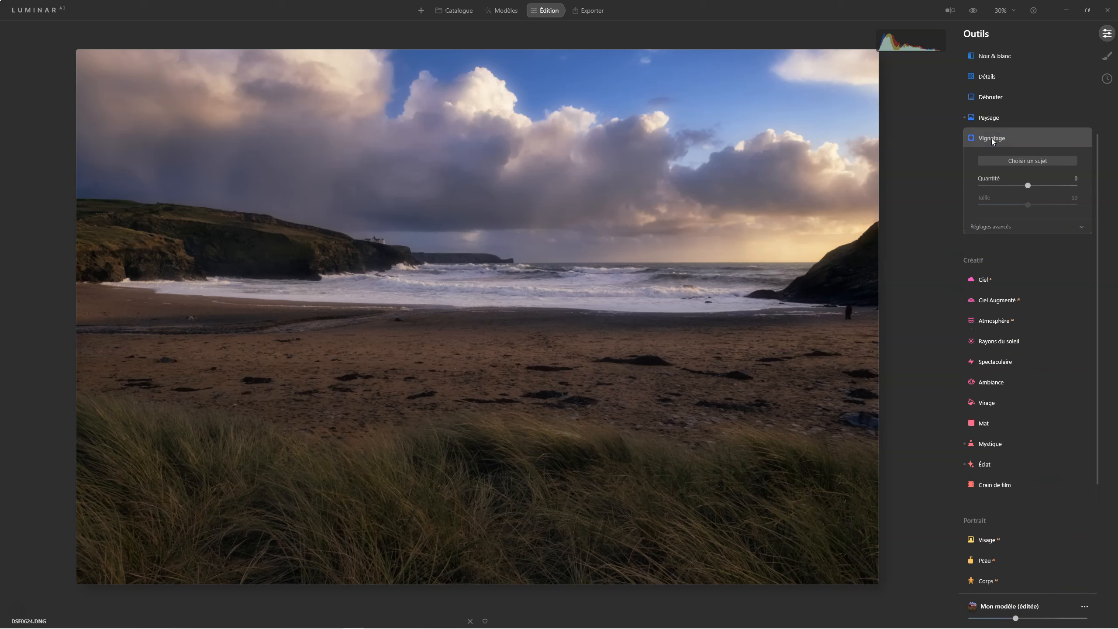
{"action": "left_click", "coordinate": [1027, 160]}
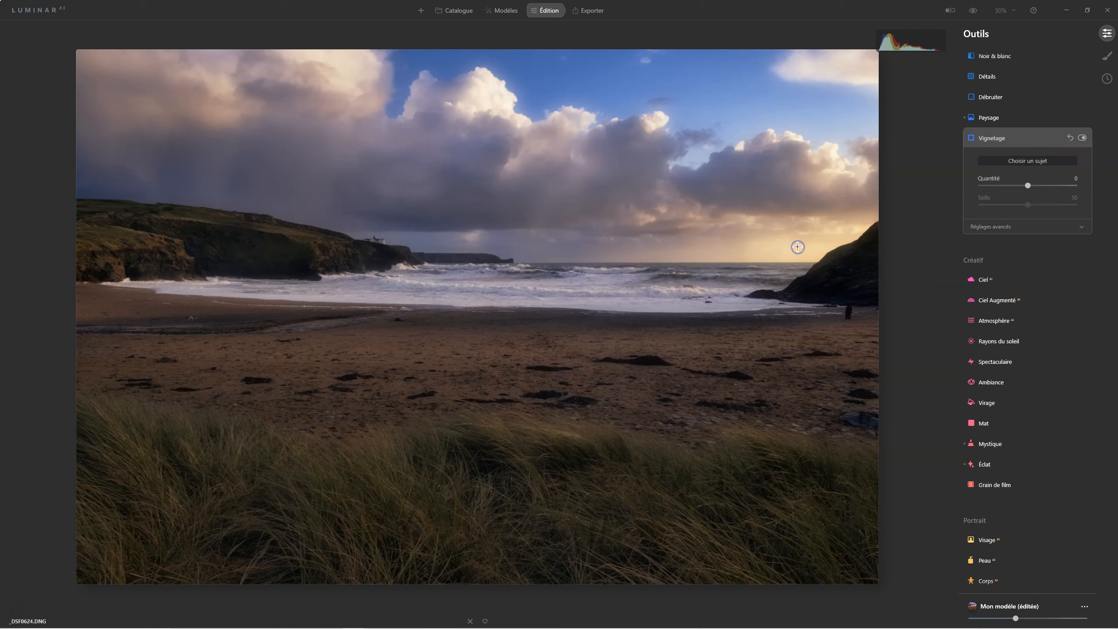
{"action": "left_click_drag", "start_coordinate": [1027, 186], "coordinate": [868, 166]}
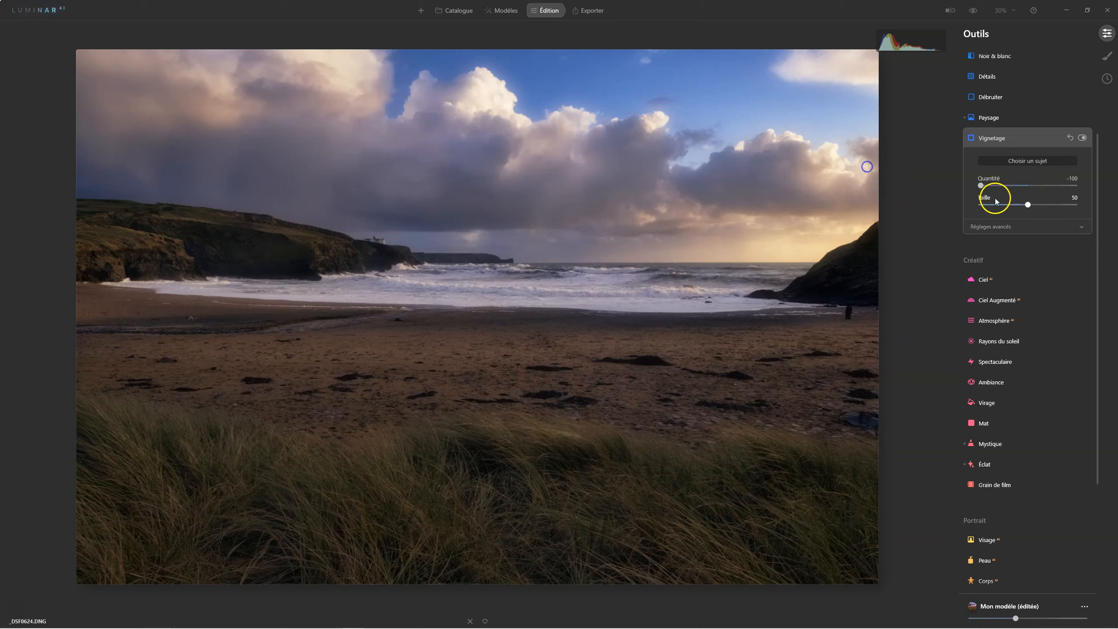
{"action": "left_click_drag", "start_coordinate": [1027, 205], "coordinate": [933, 212]}
{"action": "left_click", "coordinate": [999, 227]}
{"action": "left_click_drag", "start_coordinate": [1027, 281], "coordinate": [1087, 283]}
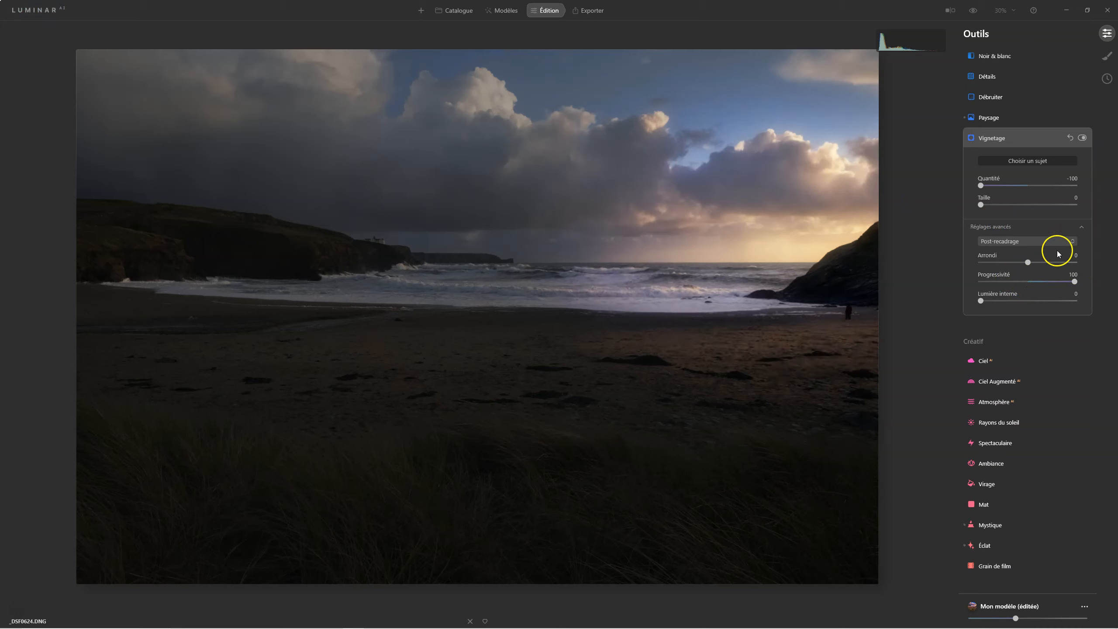
{"action": "left_click_drag", "start_coordinate": [984, 182], "coordinate": [982, 184]}
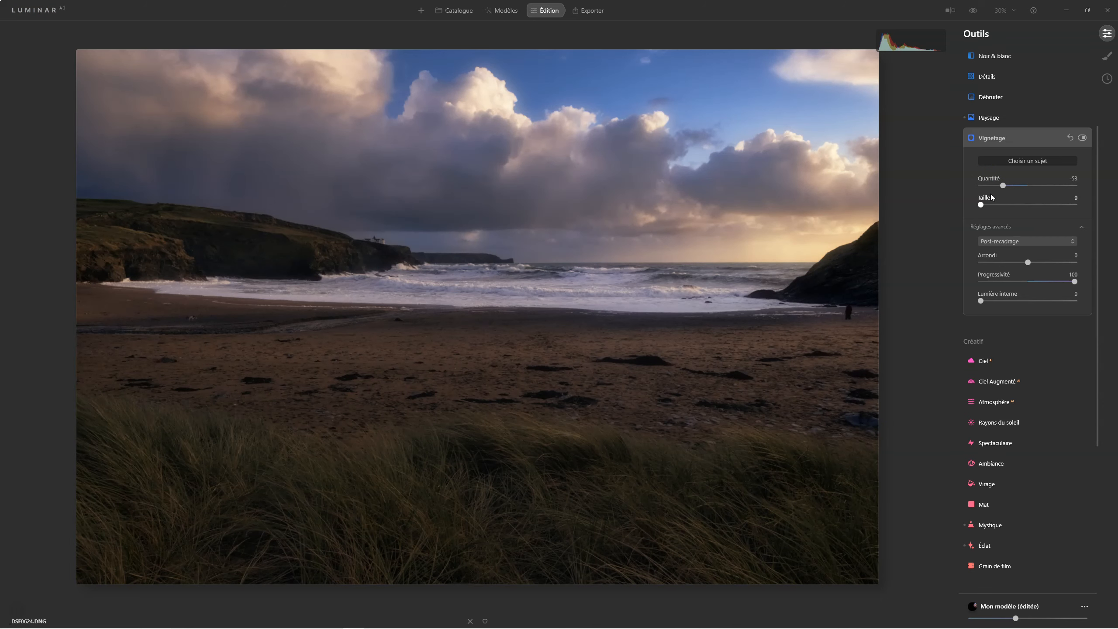
{"action": "left_click", "coordinate": [982, 142]}
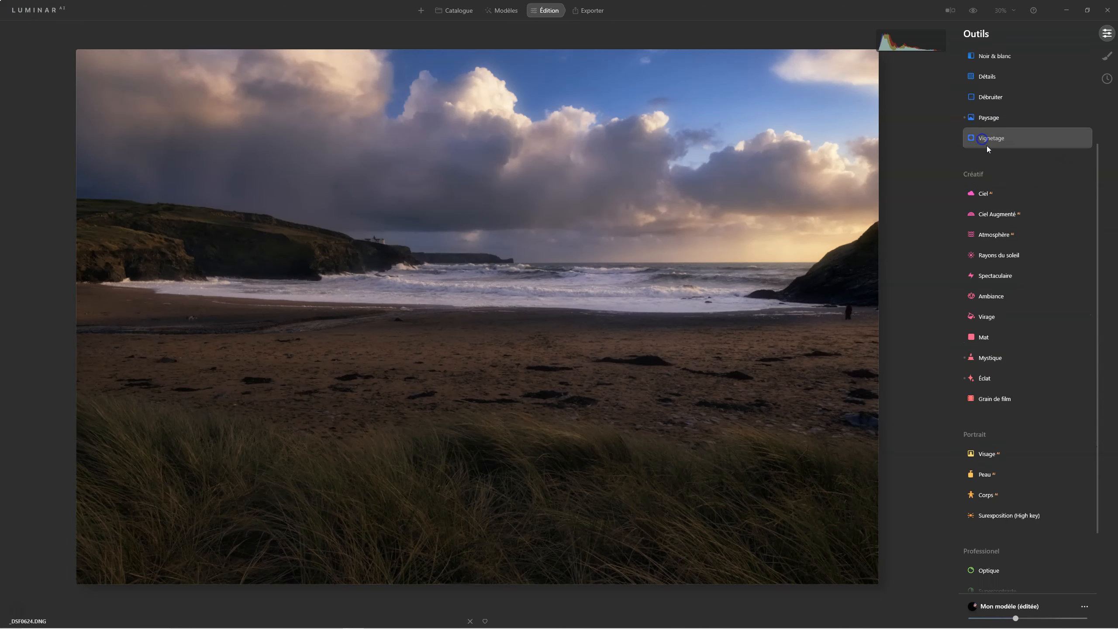
Check the photo against the original and set Exposition to 0.65 in Lumière.
{"action": "scroll", "coordinate": [1004, 153], "scroll_direction": "up", "scroll_amount": 2}
{"action": "scroll", "coordinate": [1003, 151], "scroll_direction": "up", "scroll_amount": 2}
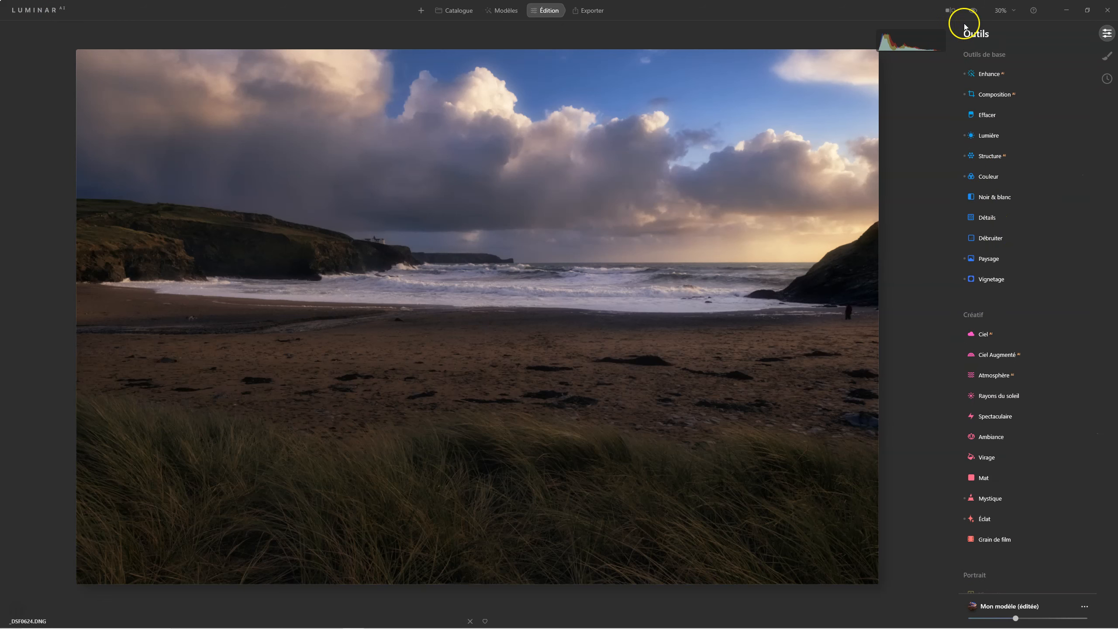
{"action": "left_click", "coordinate": [971, 10]}
{"action": "left_click", "coordinate": [987, 137]}
{"action": "left_click", "coordinate": [1029, 236]}
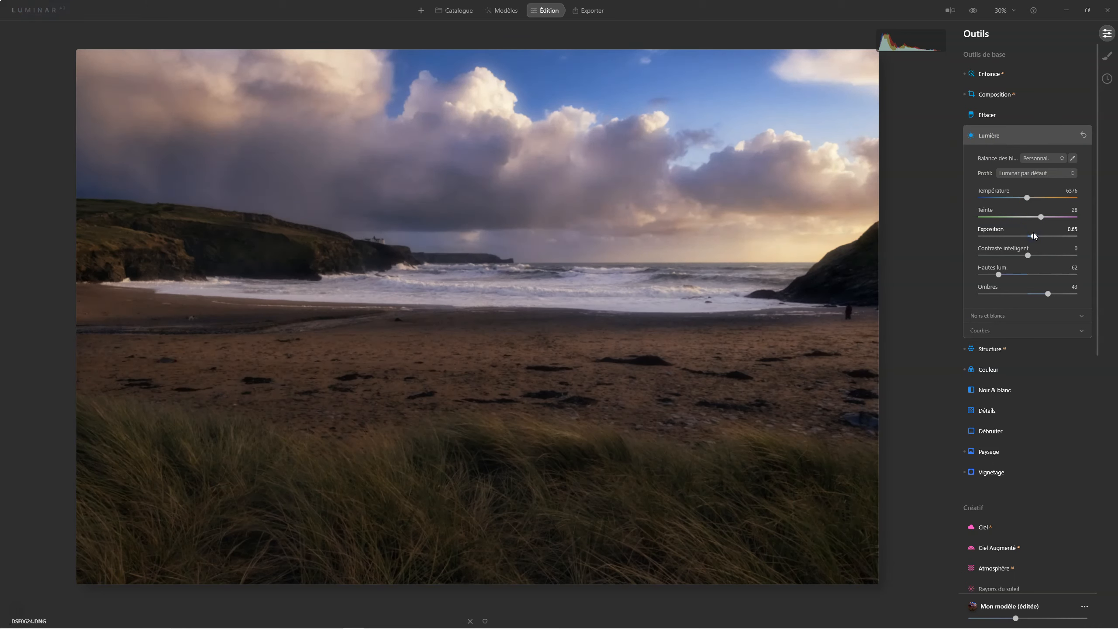
Compare the finished photo with the original, and switch on the Avant/après comparison.
{"action": "left_click", "coordinate": [973, 10]}
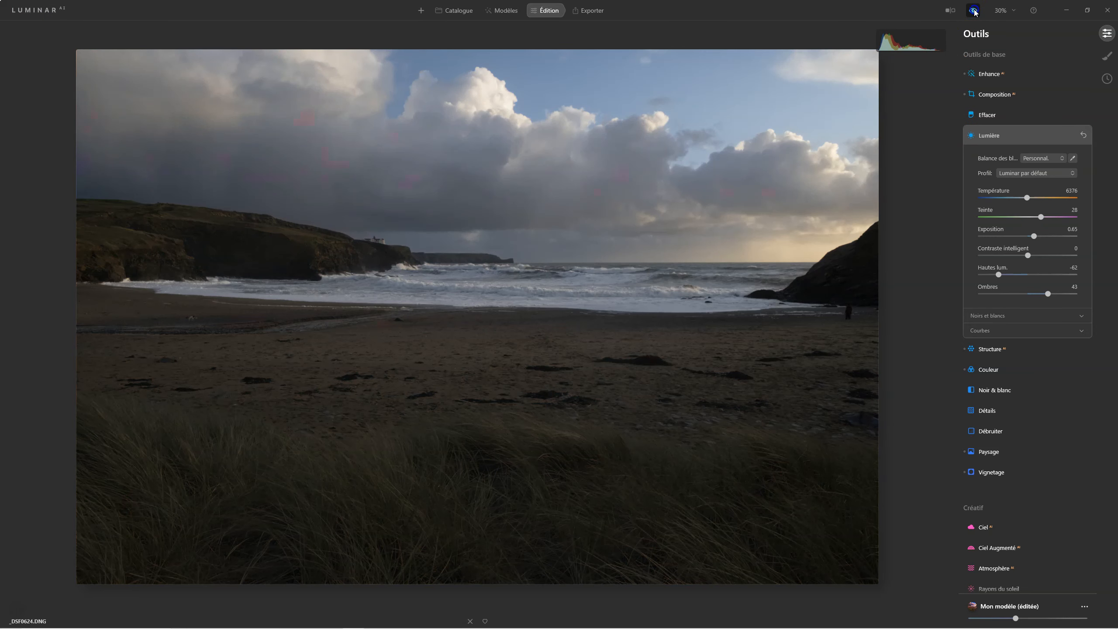
{"action": "left_click", "coordinate": [973, 11]}
{"action": "left_click", "coordinate": [973, 11]}
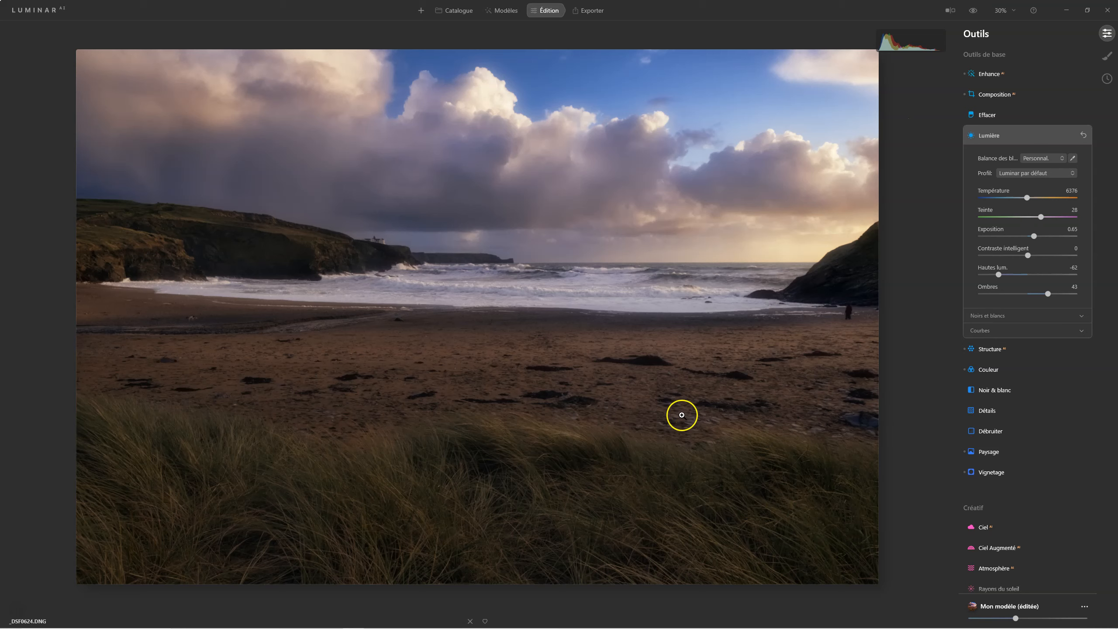
{"action": "left_click", "coordinate": [948, 9]}
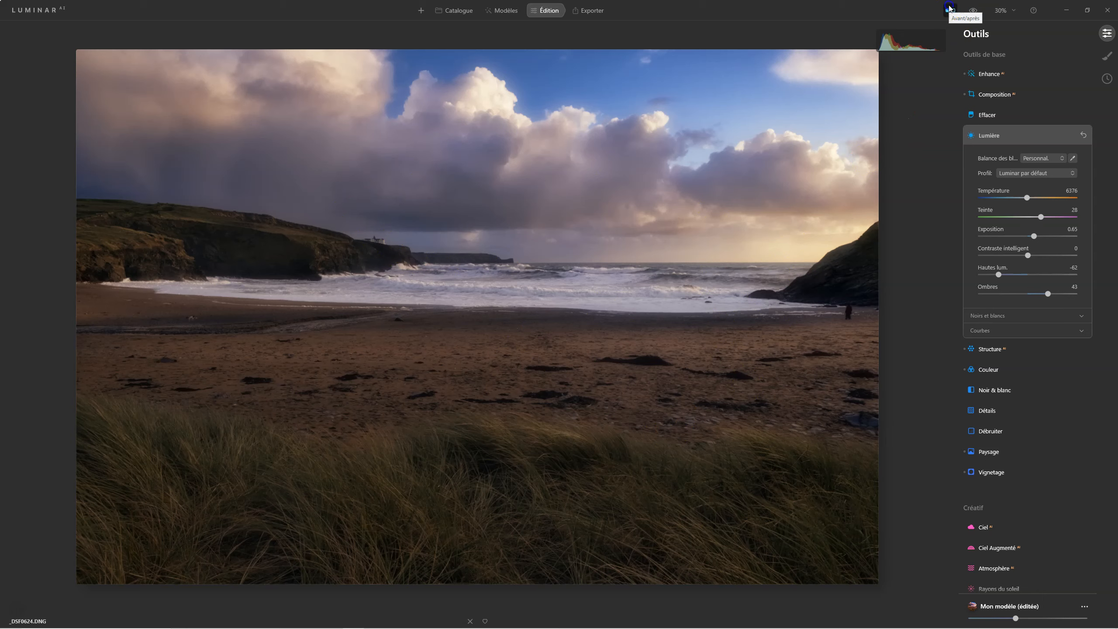
Sweep the Avant/après divider across the beach photo to compare both versions, and turn the comparison off.
{"action": "left_click_drag", "start_coordinate": [479, 257], "coordinate": [118, 257]}
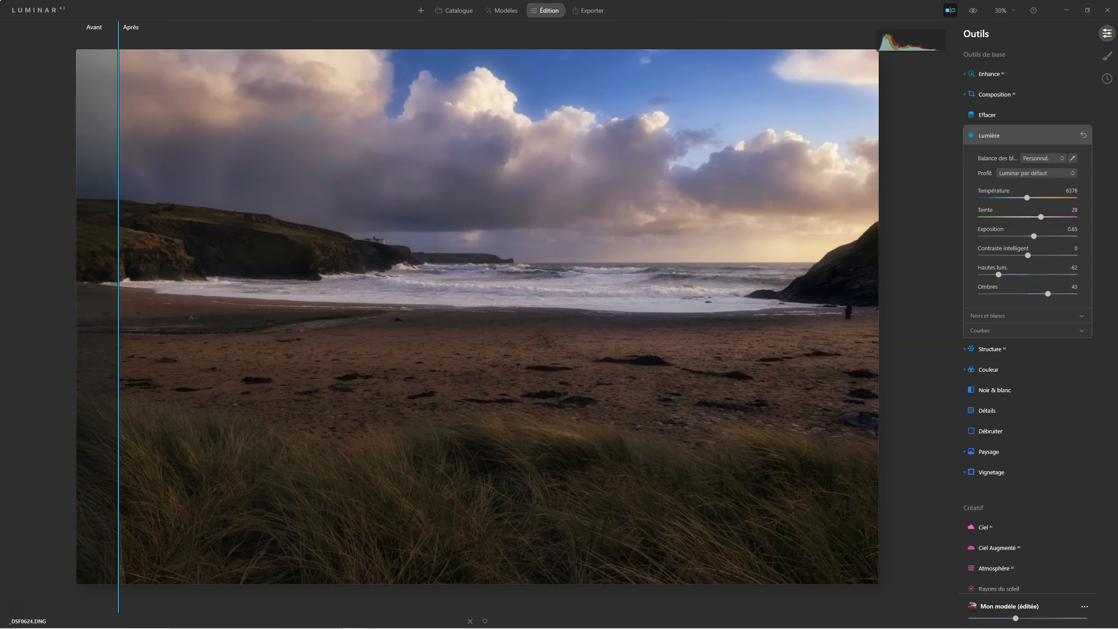
{"action": "left_click", "coordinate": [949, 9]}
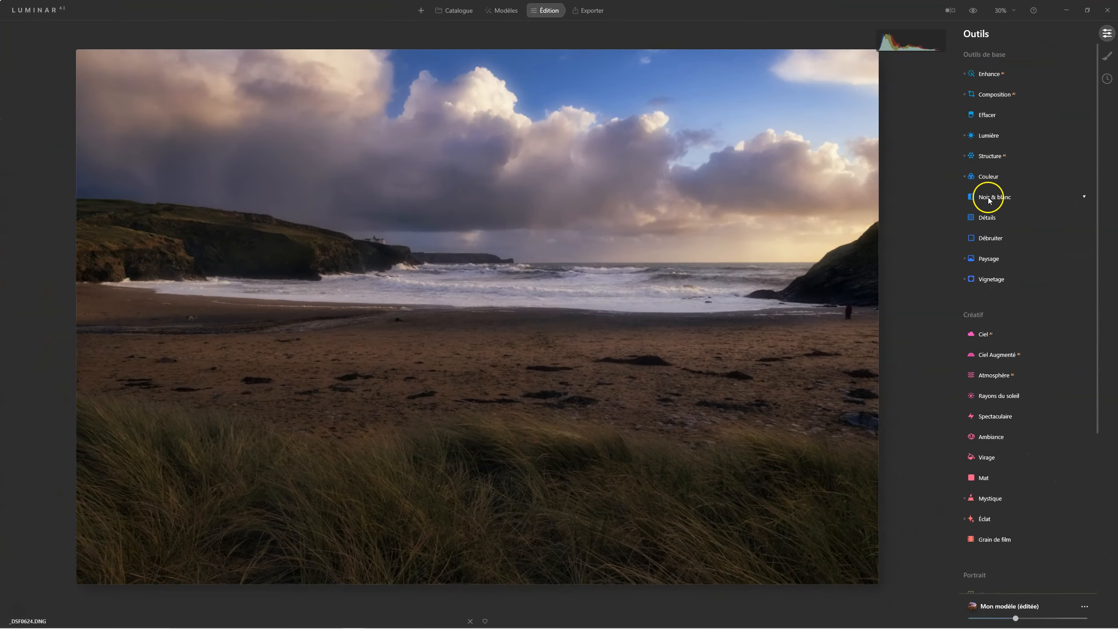
Lower the Vibrance in Couleur to mute the photo's colours, and check the result against the original.
{"action": "left_click", "coordinate": [996, 181]}
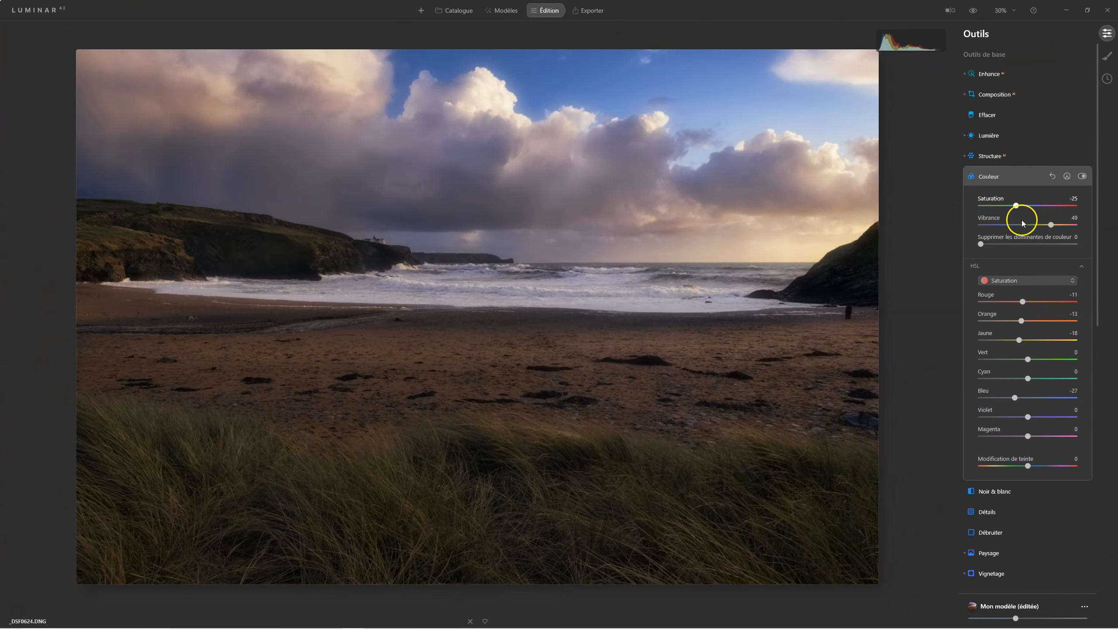
{"action": "scroll", "coordinate": [995, 352], "scroll_direction": "down", "scroll_amount": 5}
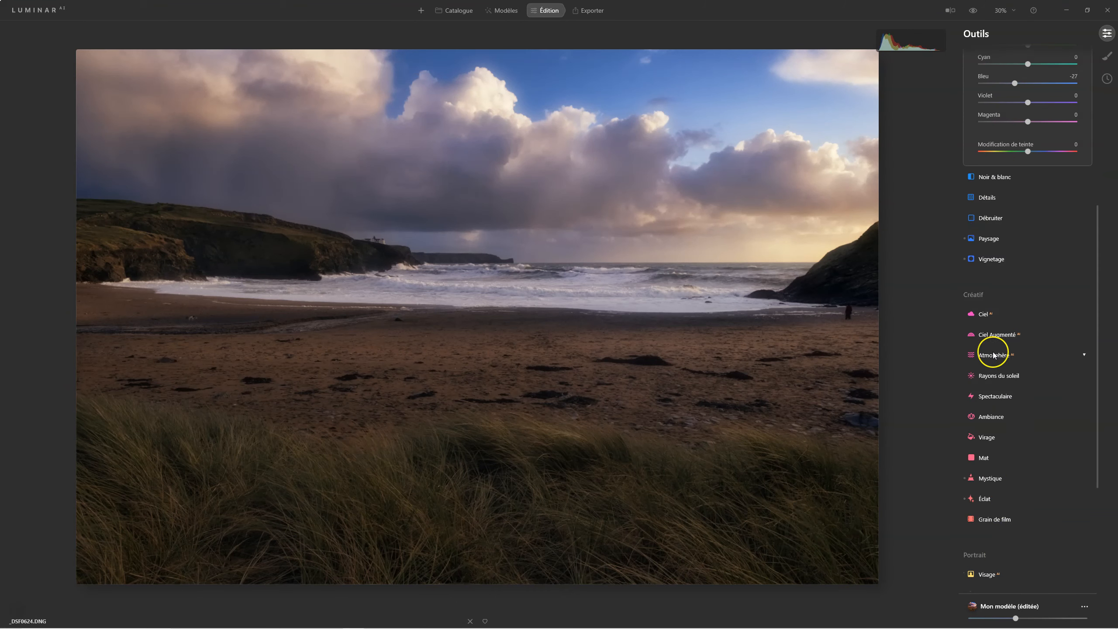
{"action": "scroll", "coordinate": [999, 396], "scroll_direction": "down", "scroll_amount": 2}
{"action": "scroll", "coordinate": [1005, 442], "scroll_direction": "down", "scroll_amount": 2}
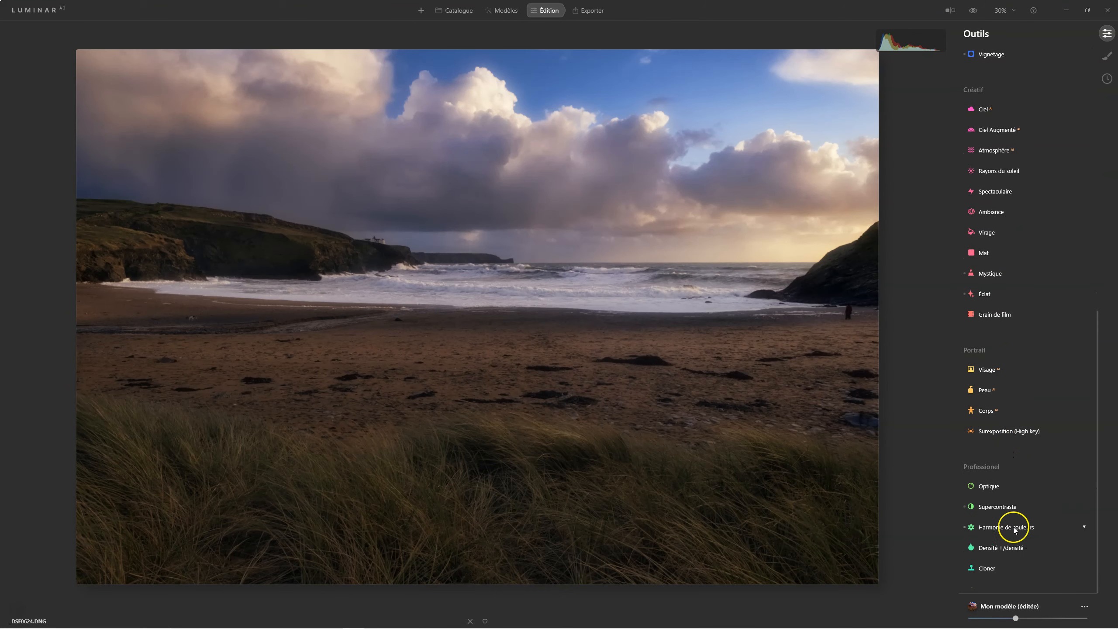
{"action": "scroll", "coordinate": [1008, 515], "scroll_direction": "up", "scroll_amount": 8}
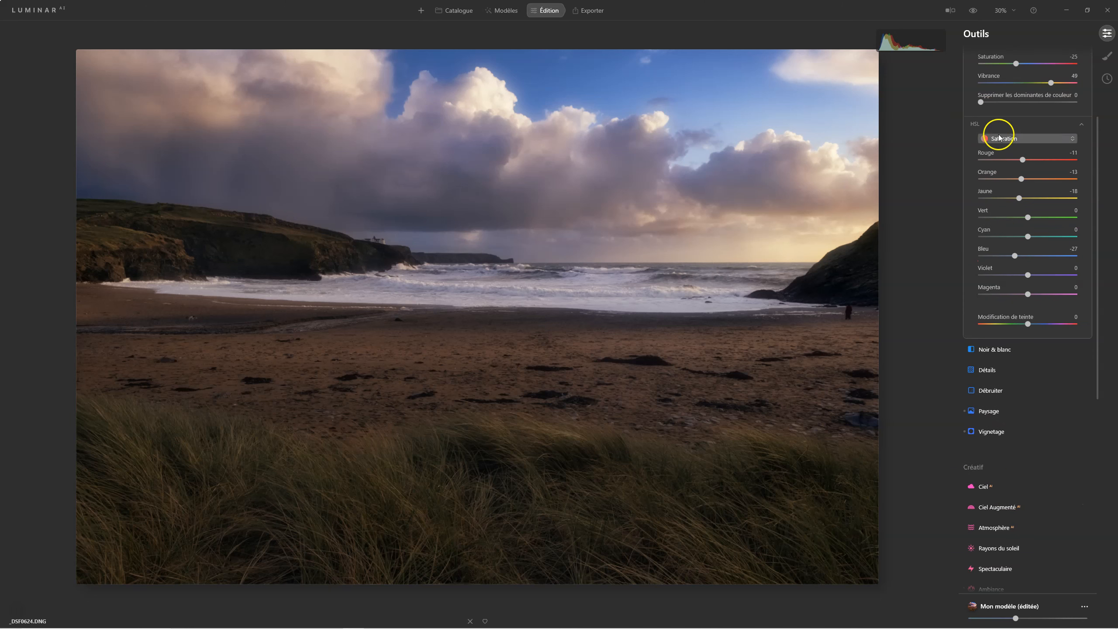
{"action": "scroll", "coordinate": [1021, 191], "scroll_direction": "up", "scroll_amount": 2}
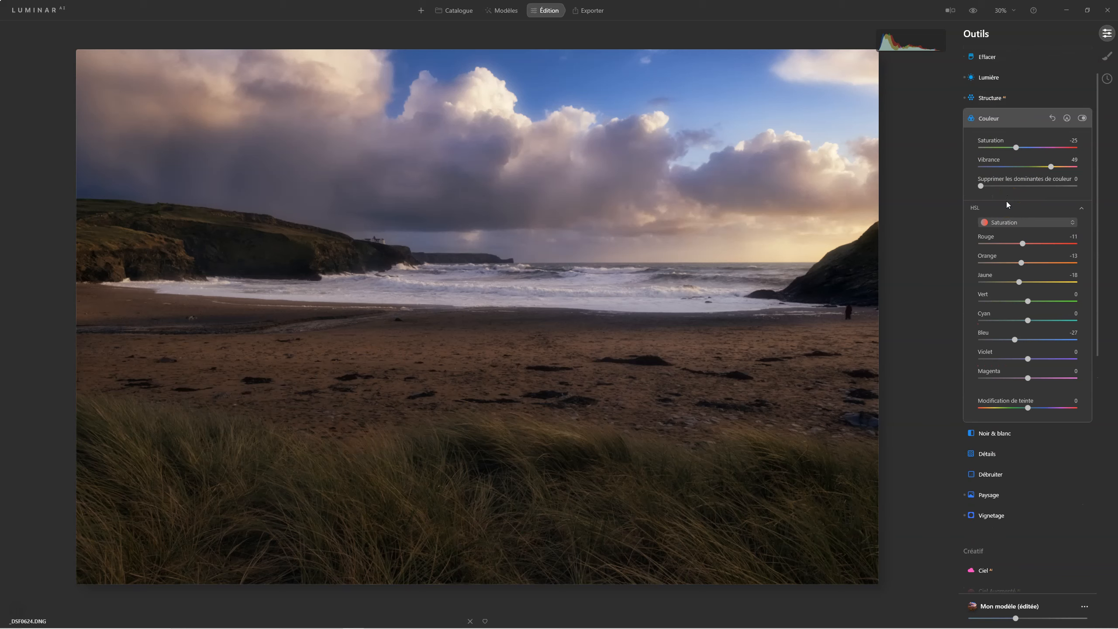
{"action": "left_click_drag", "start_coordinate": [1051, 167], "coordinate": [1010, 153]}
{"action": "left_click", "coordinate": [972, 11]}
{"action": "left_click", "coordinate": [972, 11]}
{"action": "left_click", "coordinate": [882, 276]}
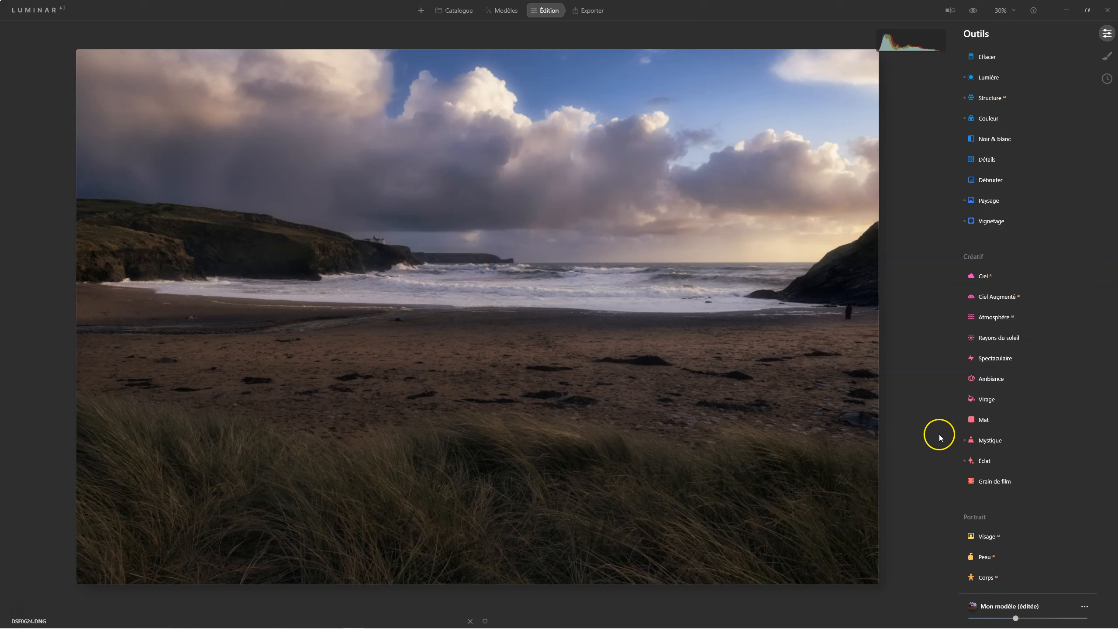
Try a stronger overall intensity for the Mon modèle (éditée) template, and bring it back to about its previous level.
{"action": "left_click", "coordinate": [1016, 618]}
{"action": "left_click_drag", "start_coordinate": [1018, 619], "coordinate": [1041, 617]}
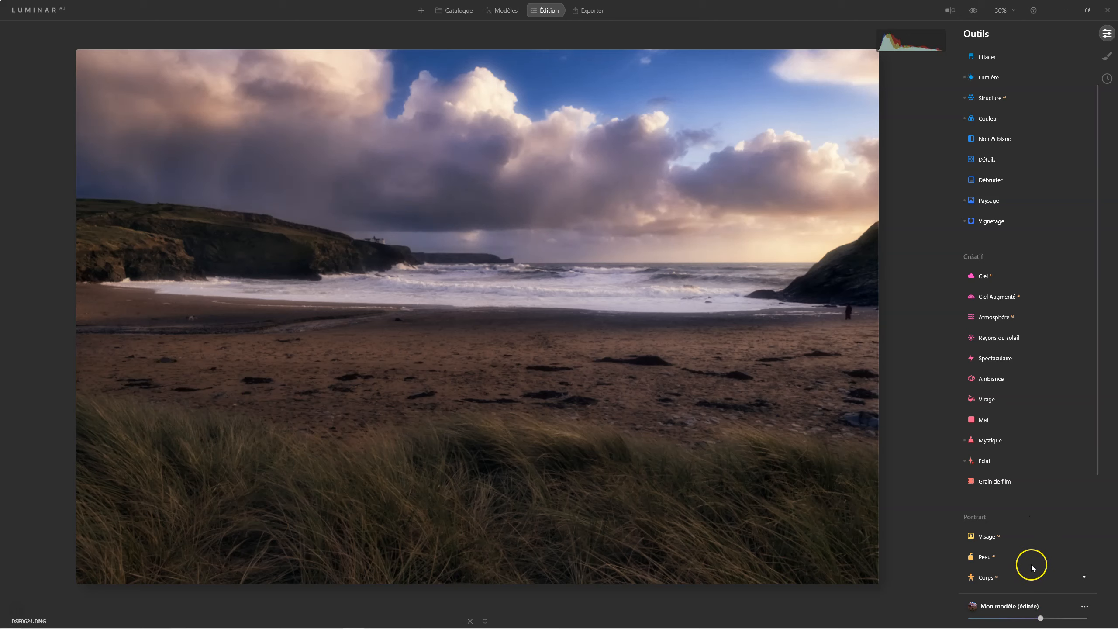
{"action": "left_click_drag", "start_coordinate": [1041, 618], "coordinate": [1014, 619]}
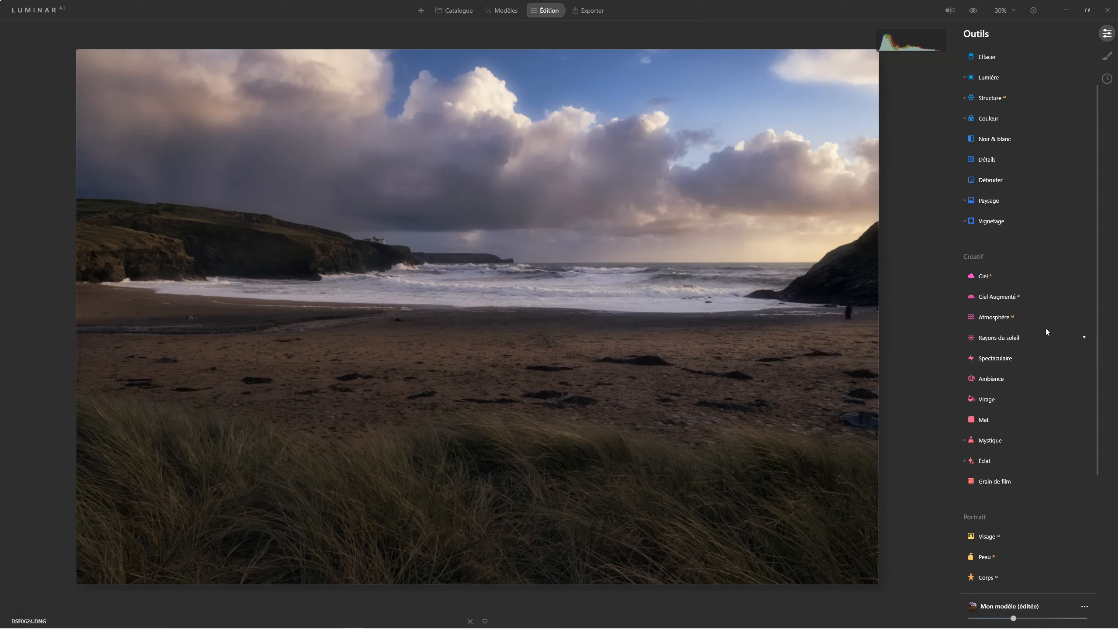
{"action": "scroll", "coordinate": [1045, 328], "scroll_direction": "up", "scroll_amount": 2}
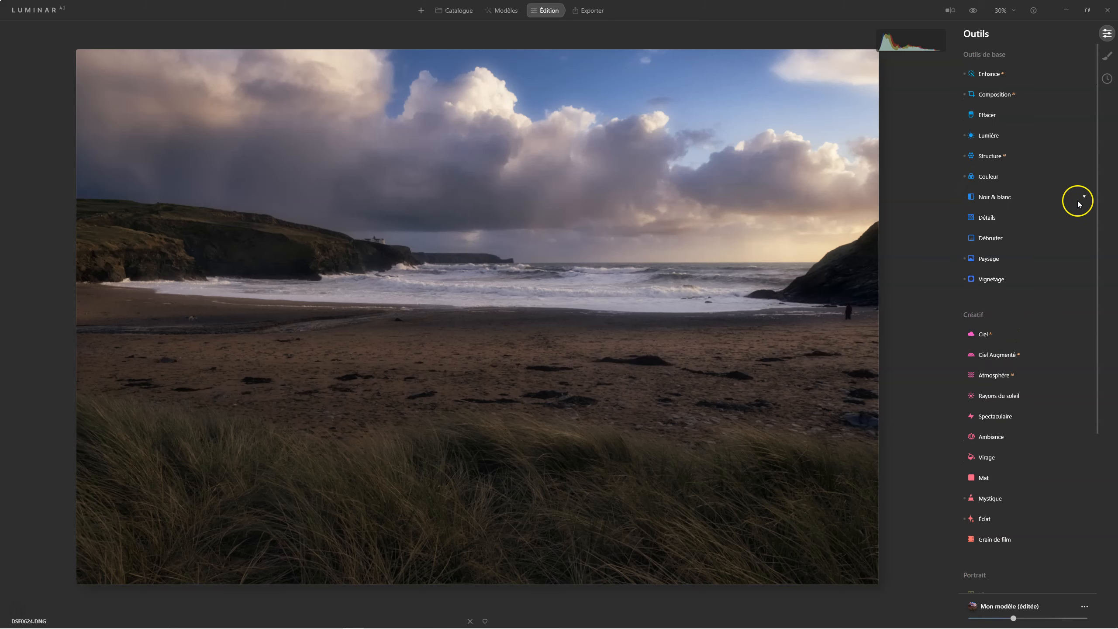